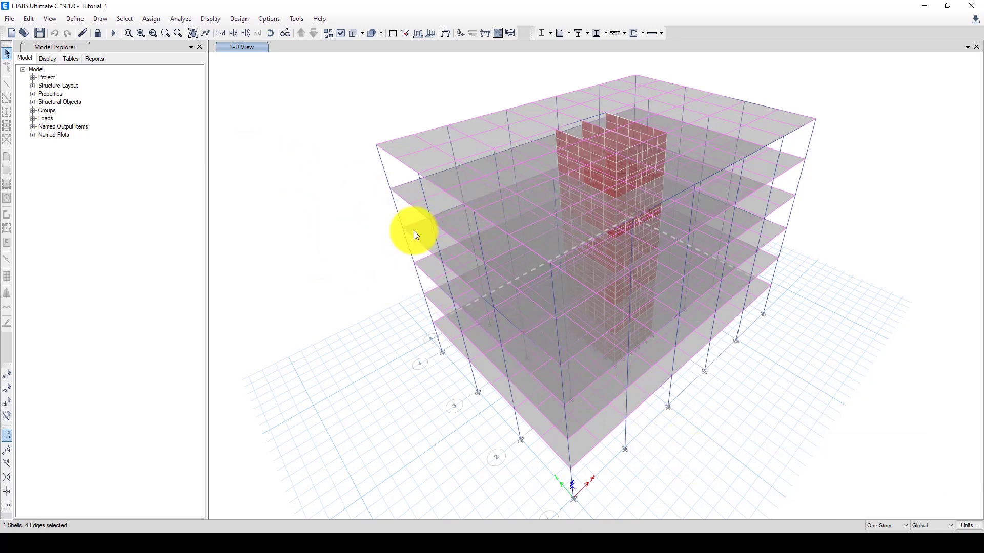
Step: Start exporting the ETABS Base story as a SAFE V12 .f2k file
{"action": "middle_click_drag", "start_coordinate": [518, 310], "coordinate": [346, 322]}
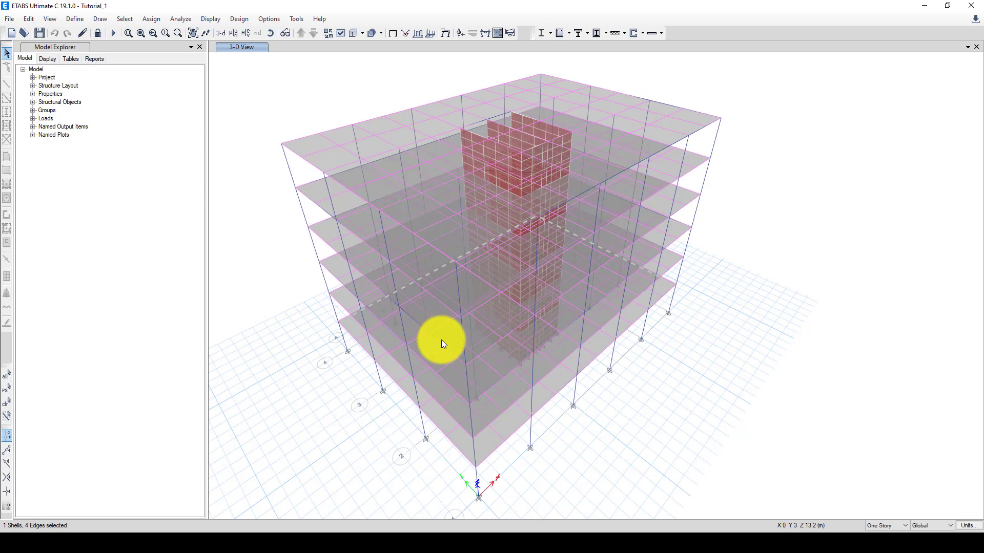
{"action": "middle_click_drag", "start_coordinate": [514, 357], "coordinate": [517, 320]}
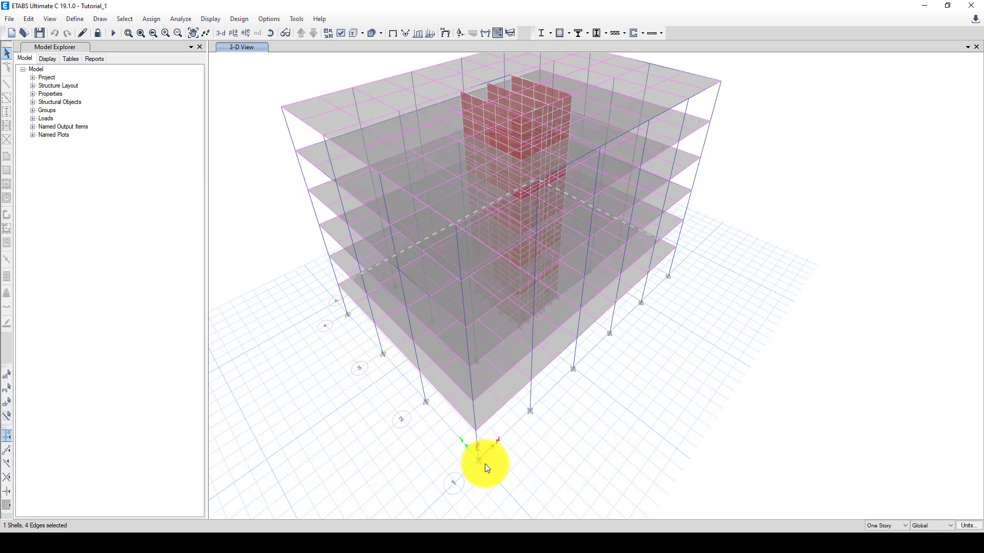
{"action": "left_click", "coordinate": [11, 18]}
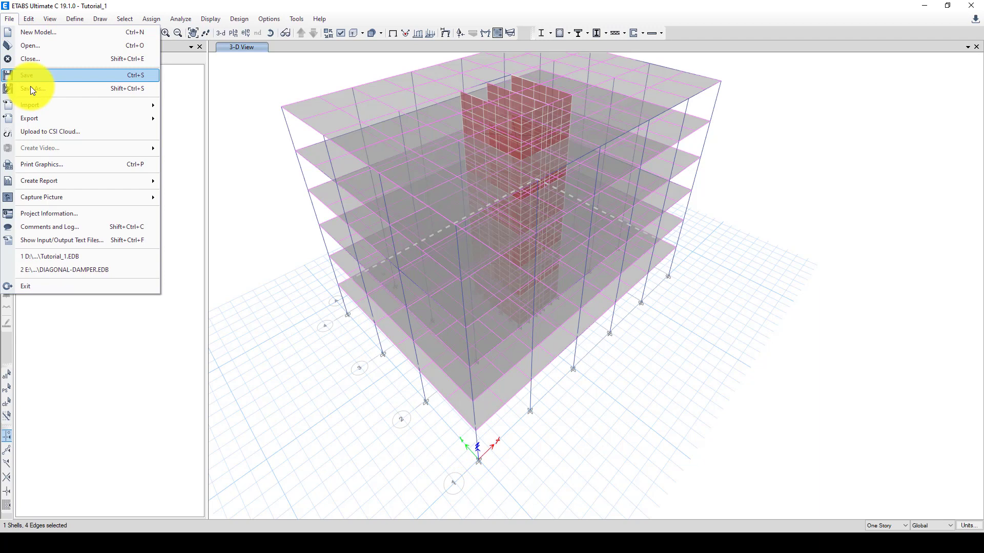
{"action": "mouse_move", "coordinate": [59, 103]}
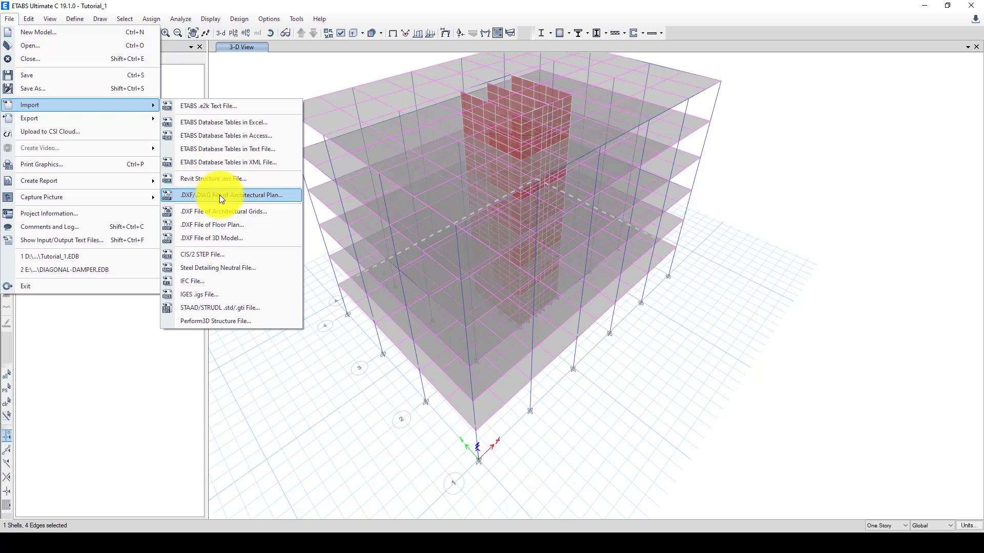
{"action": "mouse_move", "coordinate": [136, 121]}
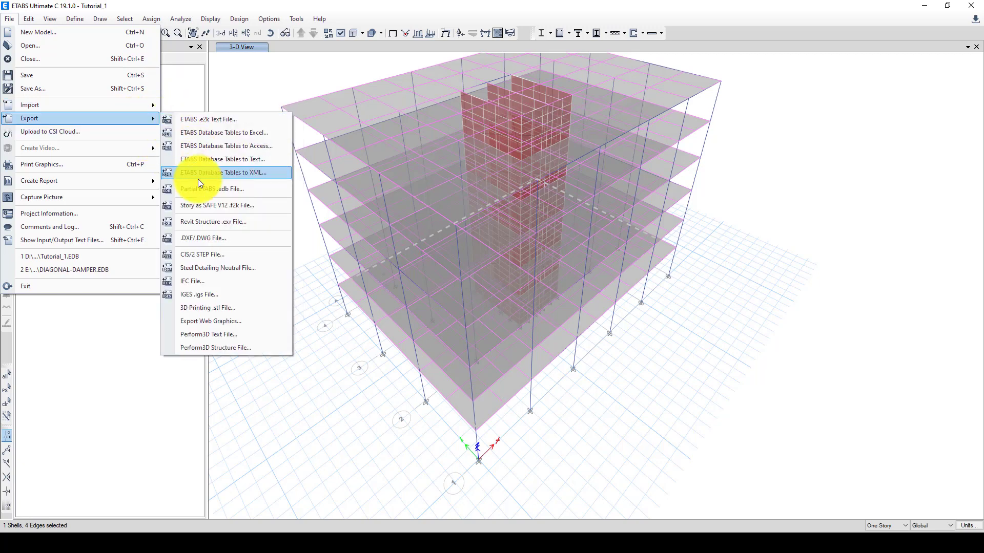
{"action": "left_click", "coordinate": [244, 207]}
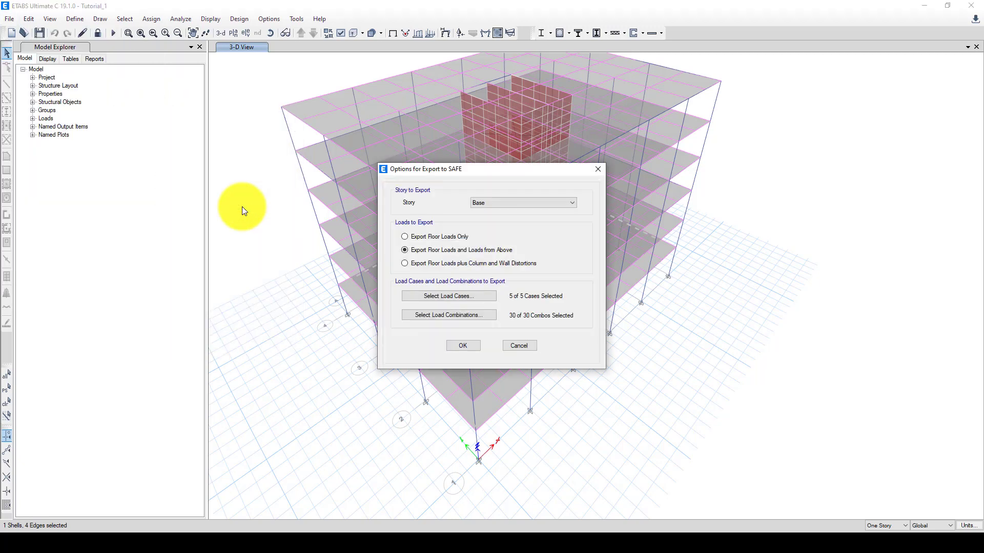
{"action": "left_click_drag", "start_coordinate": [500, 170], "coordinate": [257, 156]}
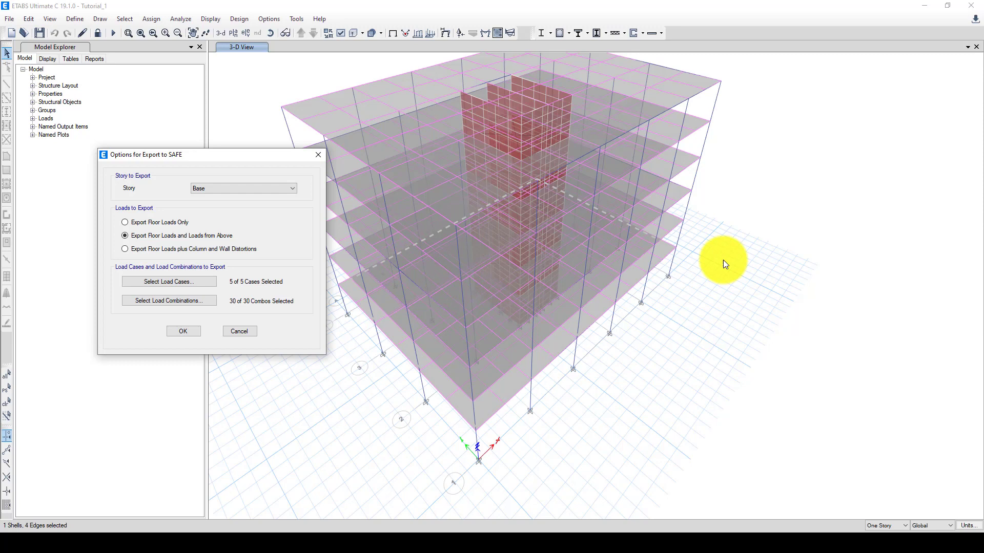
{"action": "left_click", "coordinate": [591, 296]}
{"action": "left_click", "coordinate": [328, 284]}
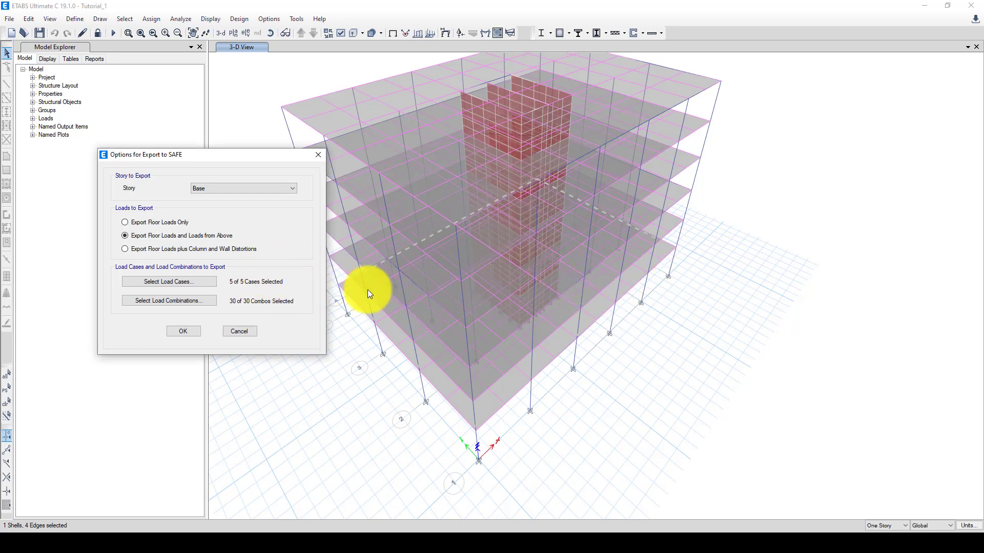
{"action": "left_click", "coordinate": [209, 190]}
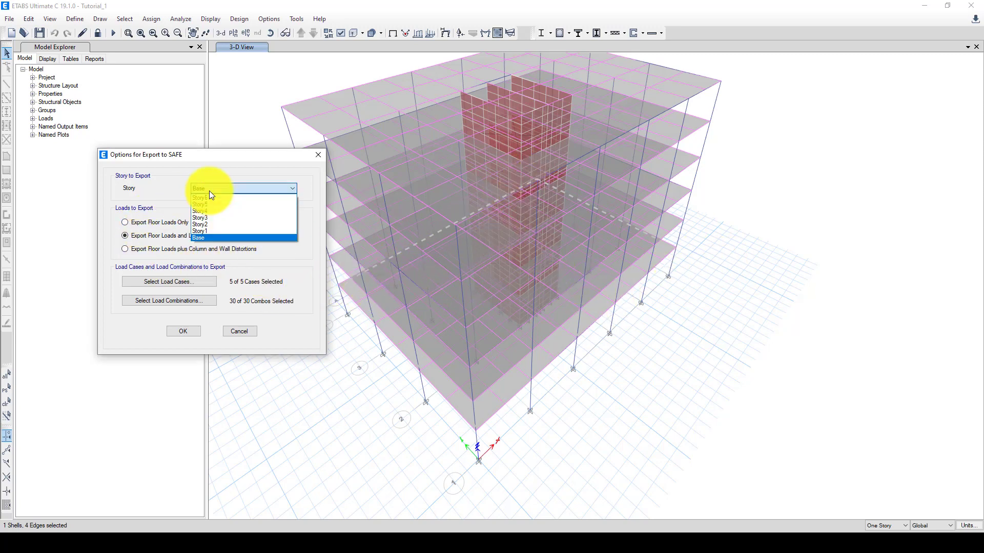
{"action": "left_click", "coordinate": [209, 190]}
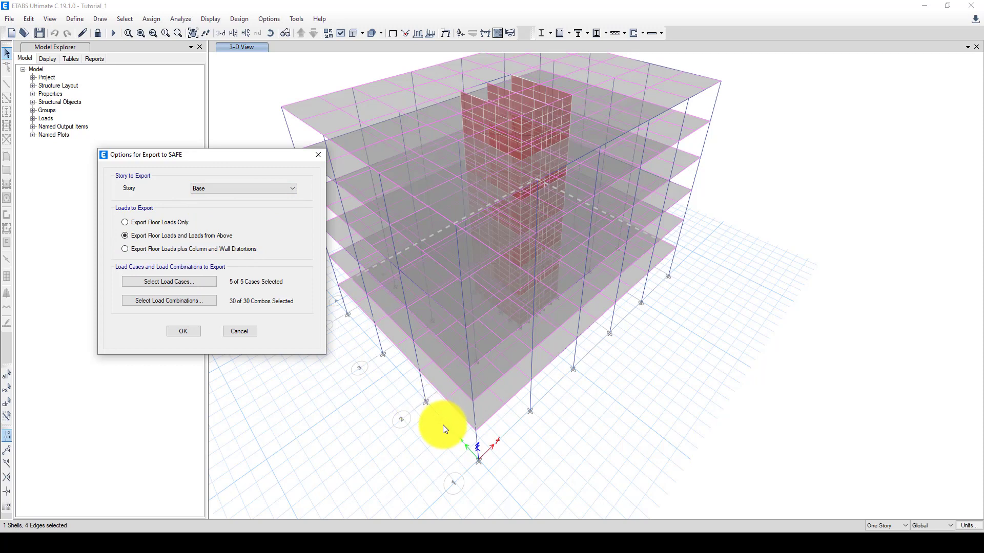
Step: Limit the export to the Dead and Live load cases with no load combinations
{"action": "left_click", "coordinate": [161, 282]}
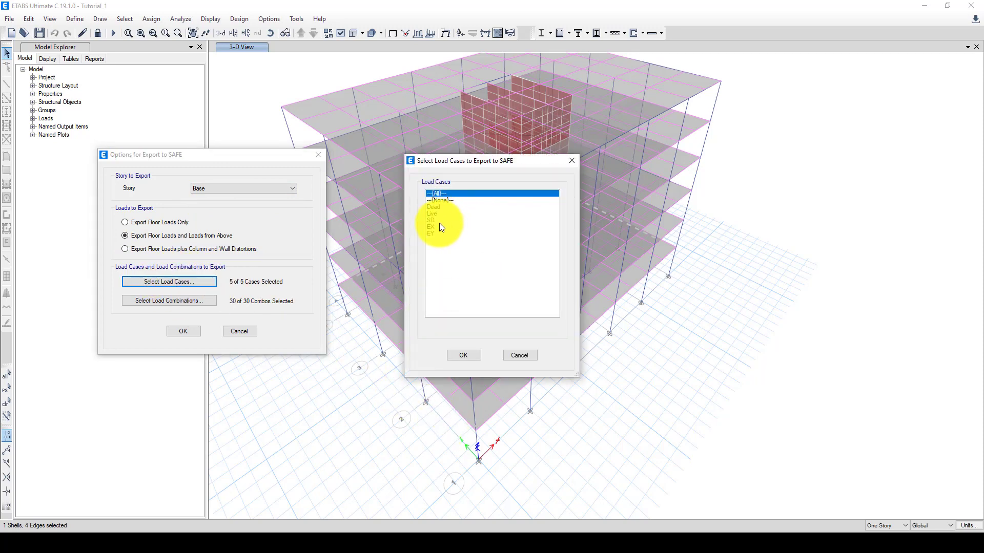
{"action": "left_click", "coordinate": [433, 208]}
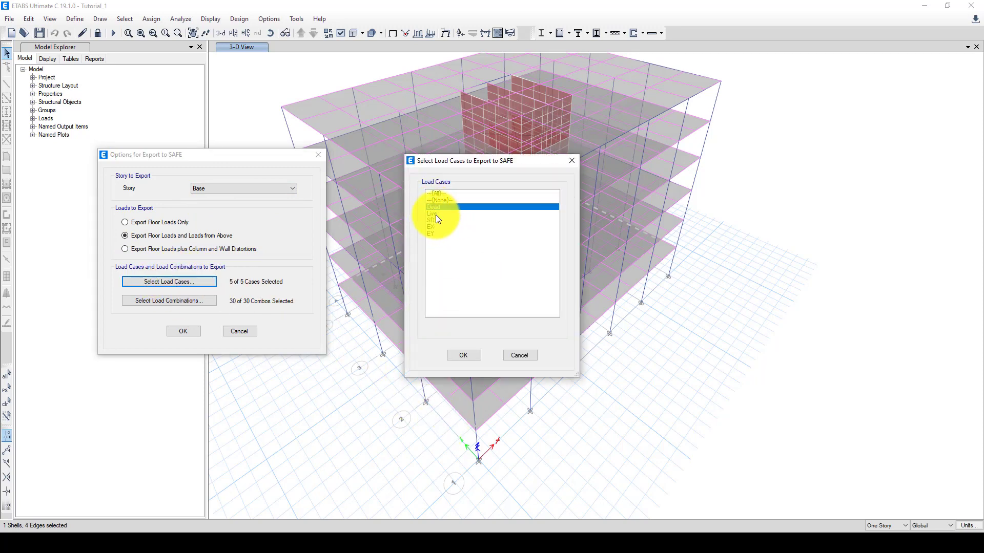
{"action": "left_click", "coordinate": [436, 214], "text": "shift"}
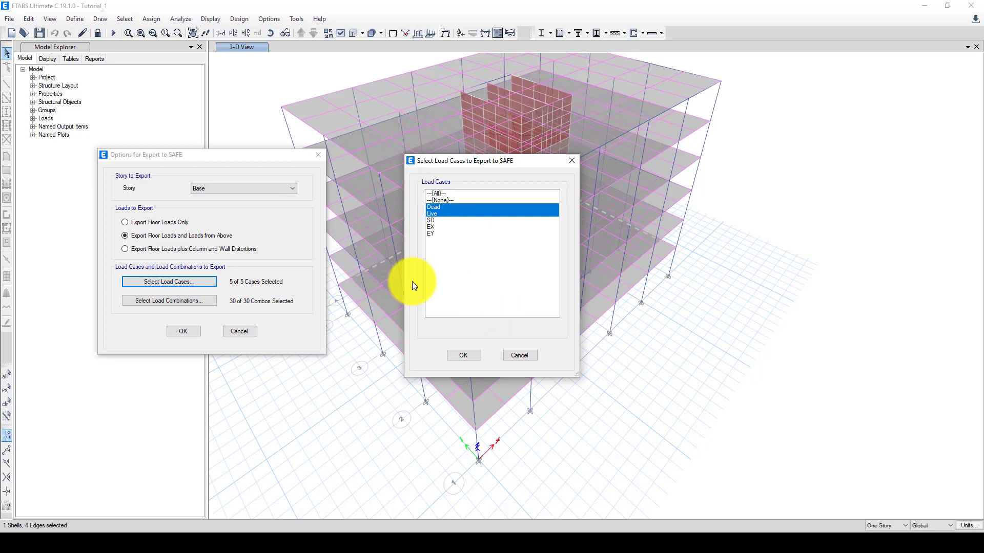
{"action": "left_click", "coordinate": [201, 304]}
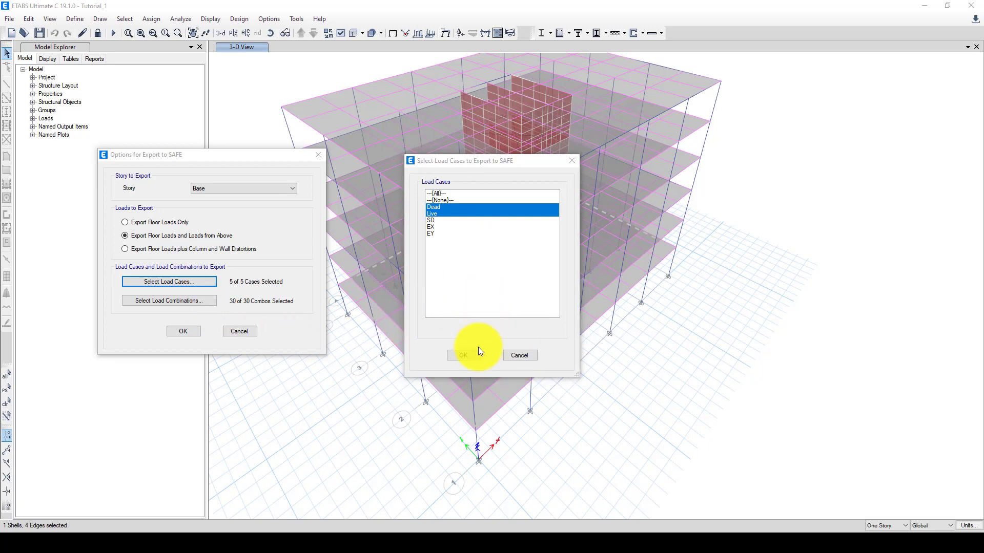
{"action": "left_click", "coordinate": [463, 355]}
{"action": "left_click", "coordinate": [187, 299]}
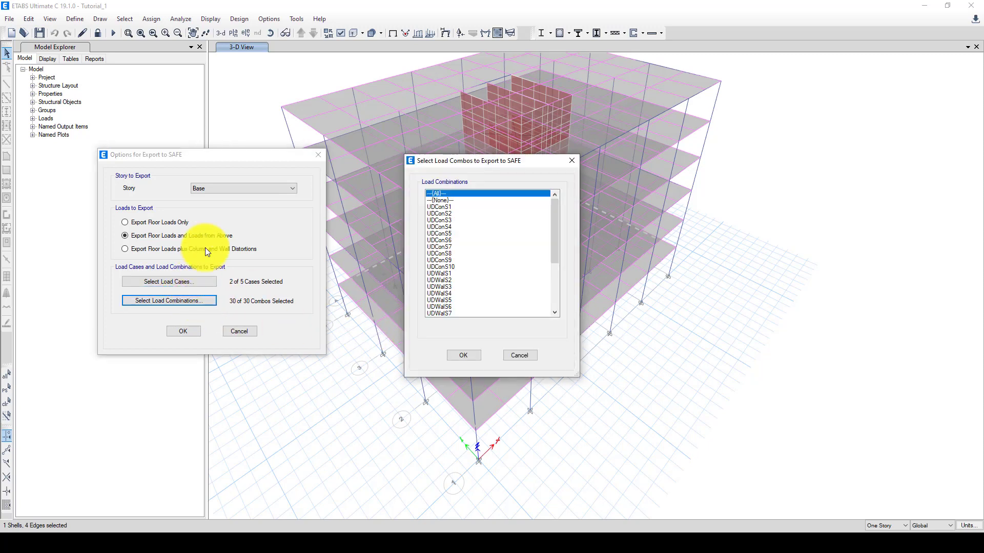
{"action": "left_click", "coordinate": [446, 200]}
{"action": "left_click", "coordinate": [464, 355]}
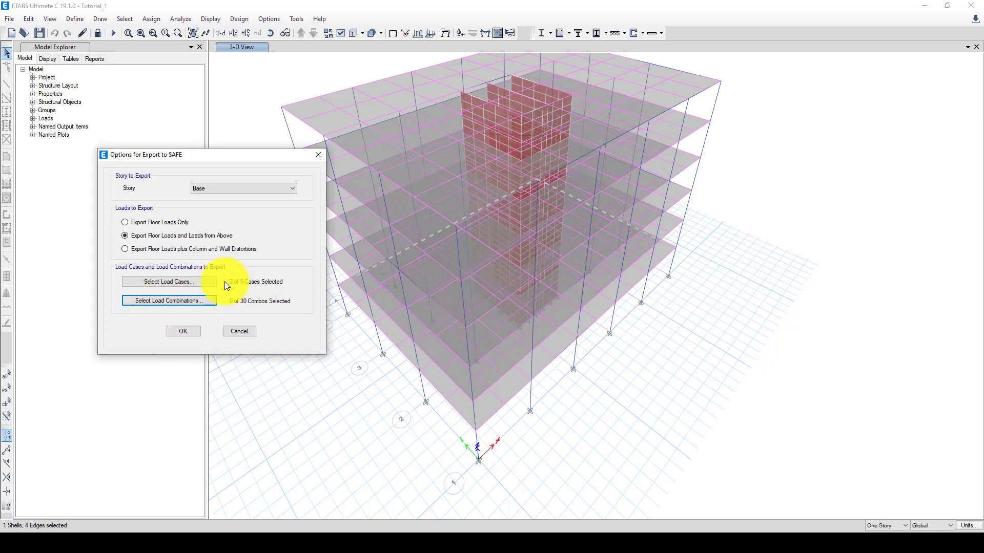
Step: Save the export as Isolated.F2K, overwriting the existing file
{"action": "left_click", "coordinate": [189, 330]}
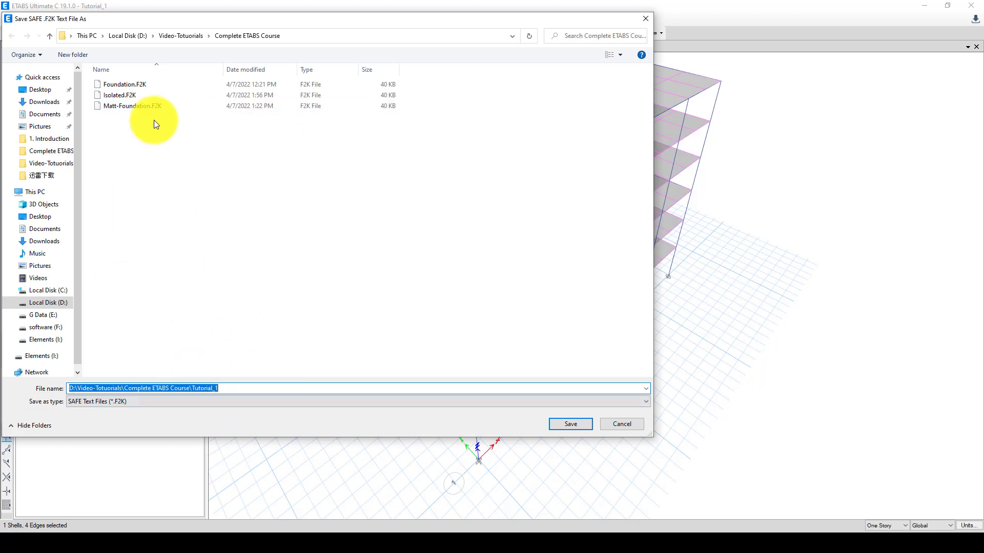
{"action": "left_click", "coordinate": [144, 96]}
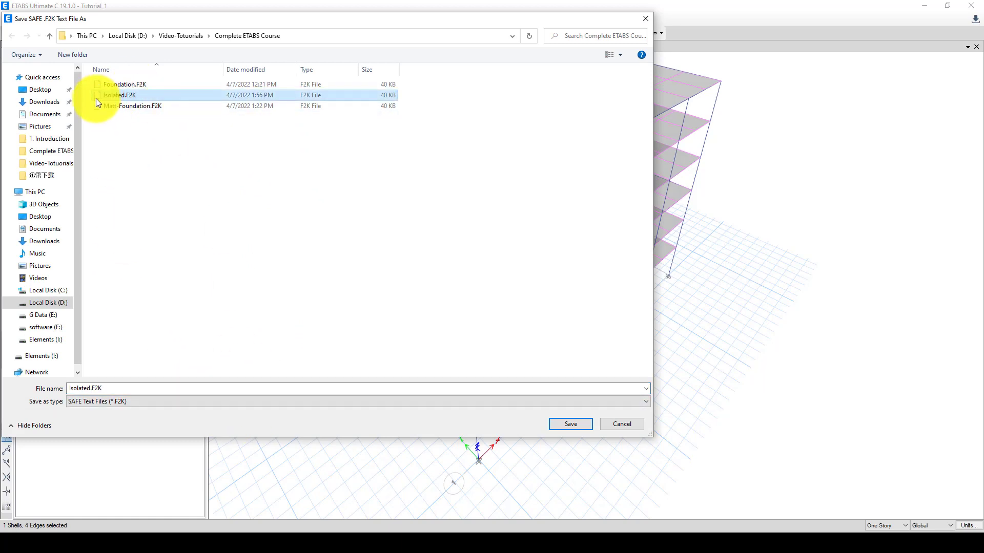
{"action": "left_click", "coordinate": [569, 423]}
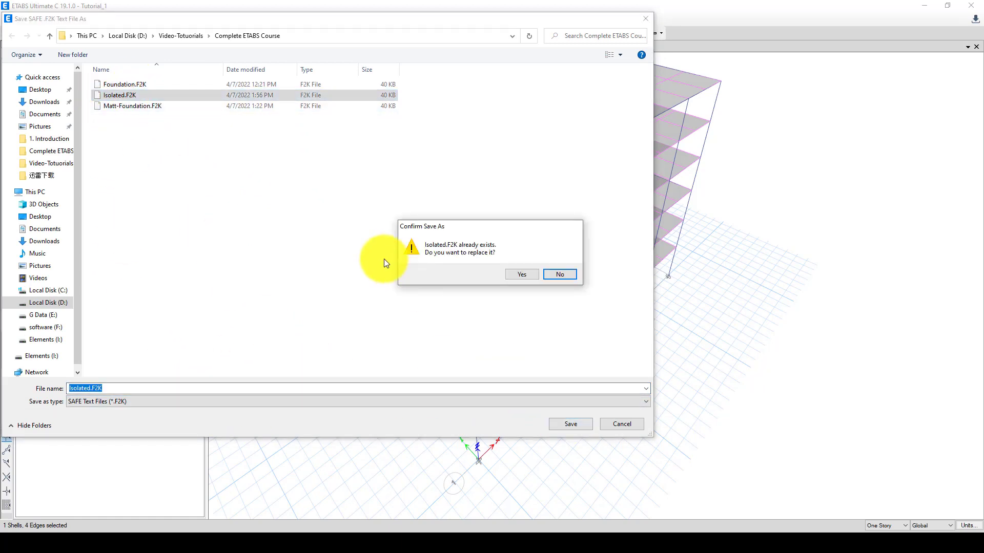
{"action": "left_click", "coordinate": [521, 275]}
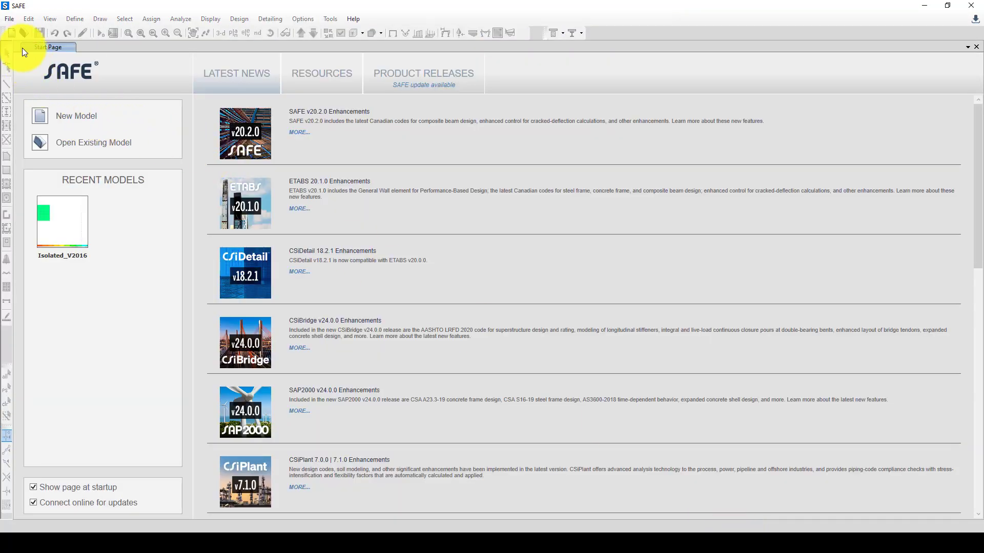
Step: Import Isolated.F2K into SAFE as a .F2K text file
{"action": "left_click", "coordinate": [10, 20]}
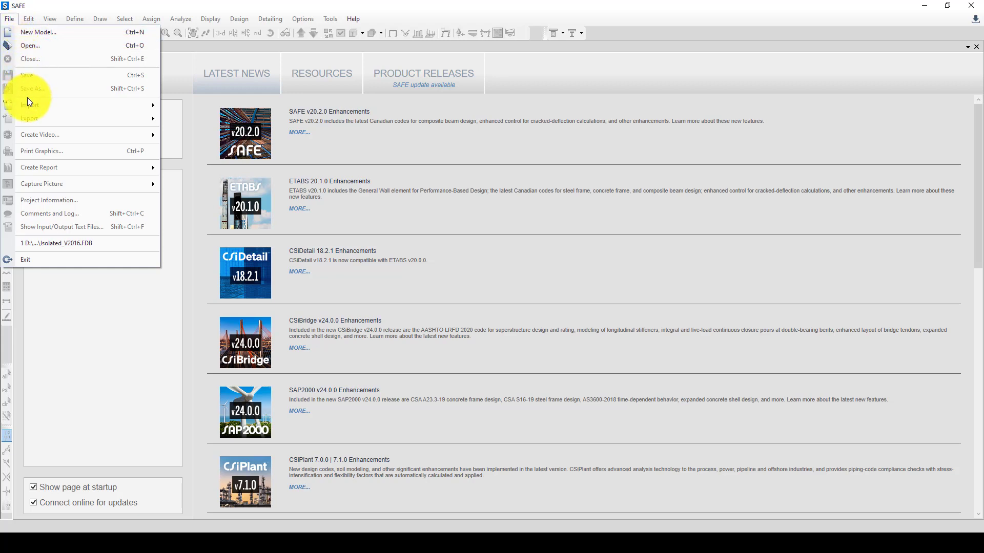
{"action": "mouse_move", "coordinate": [27, 99]}
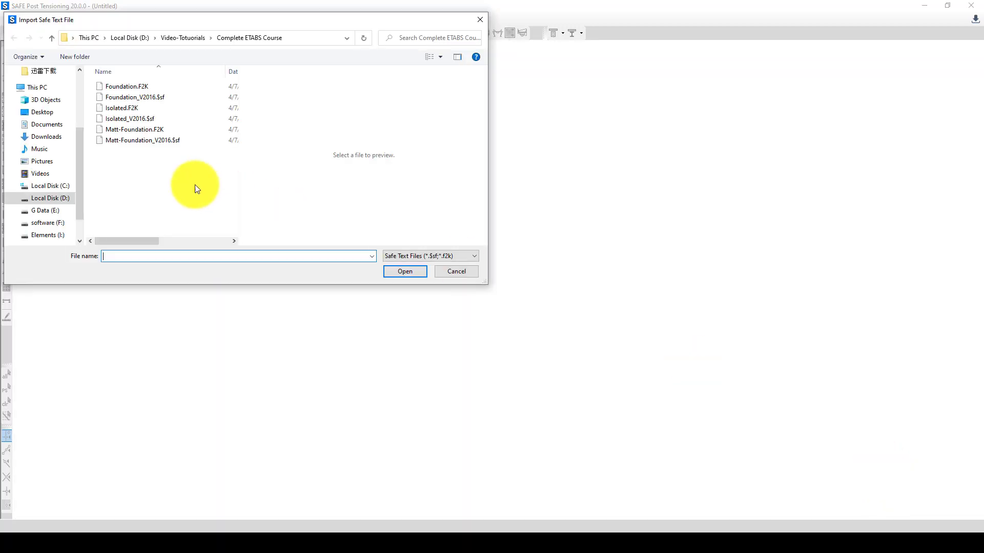
{"action": "left_click", "coordinate": [146, 108]}
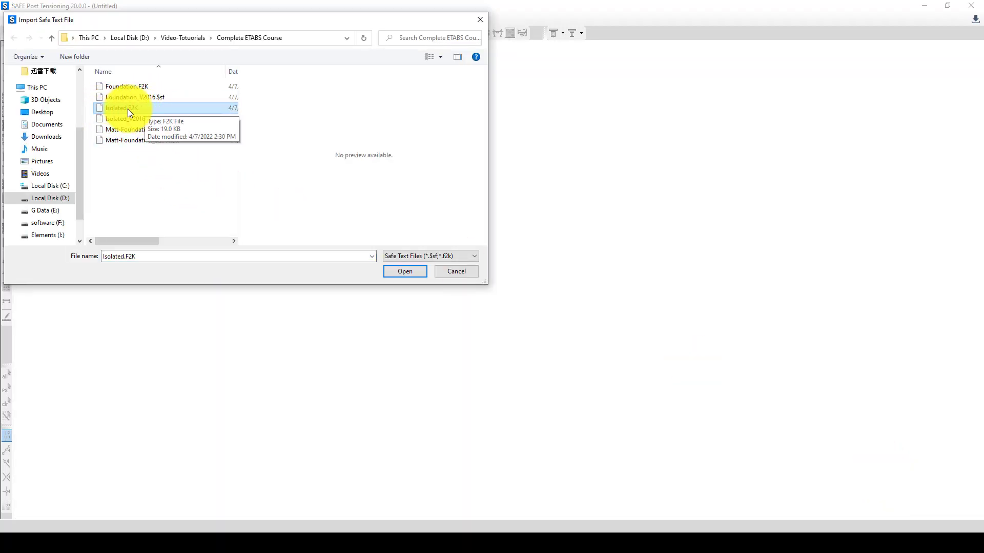
{"action": "left_click", "coordinate": [402, 271]}
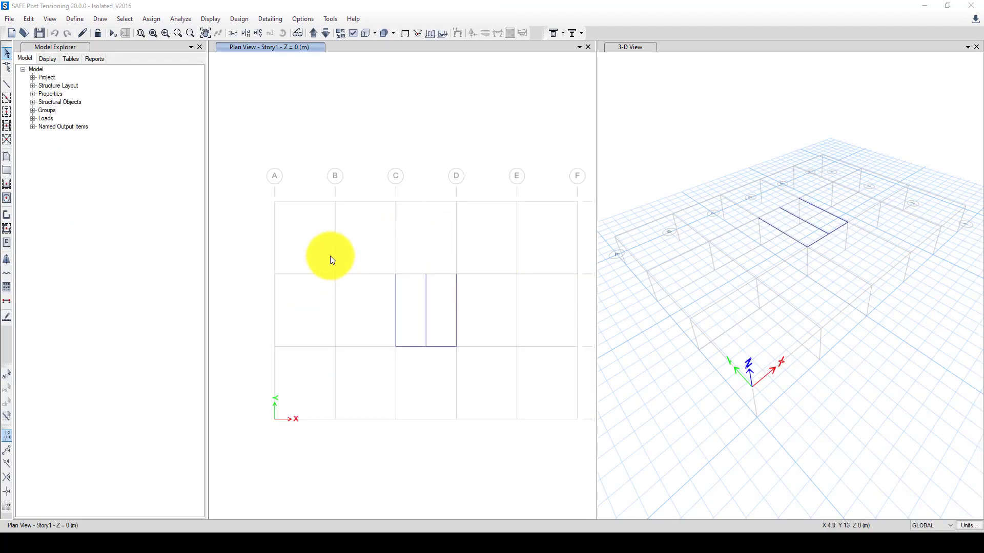
Step: Adjust the plan view display settings so joints are shown
{"action": "scroll", "coordinate": [315, 266], "scroll_direction": "down", "scroll_amount": 1}
{"action": "scroll", "coordinate": [351, 293], "scroll_direction": "up", "scroll_amount": 1}
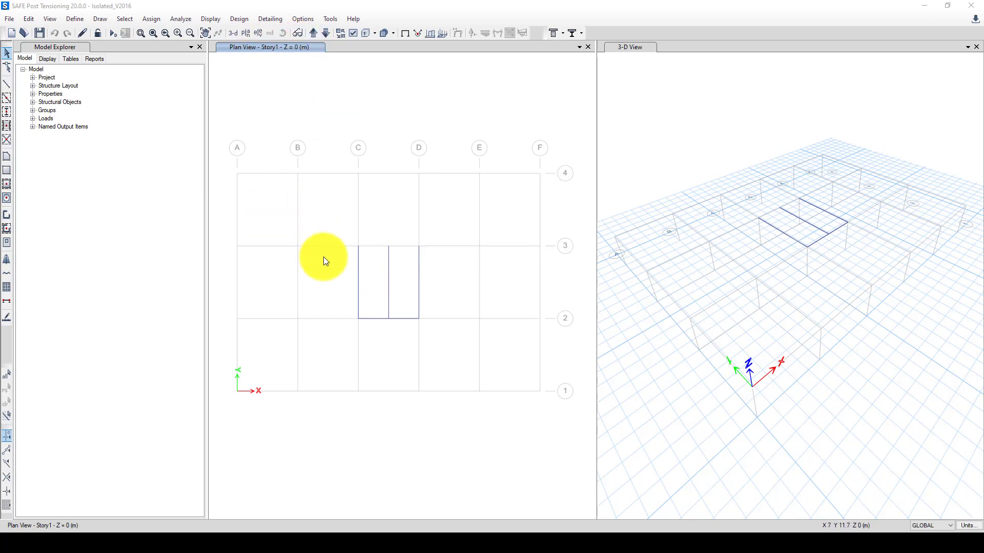
{"action": "left_click", "coordinate": [353, 34]}
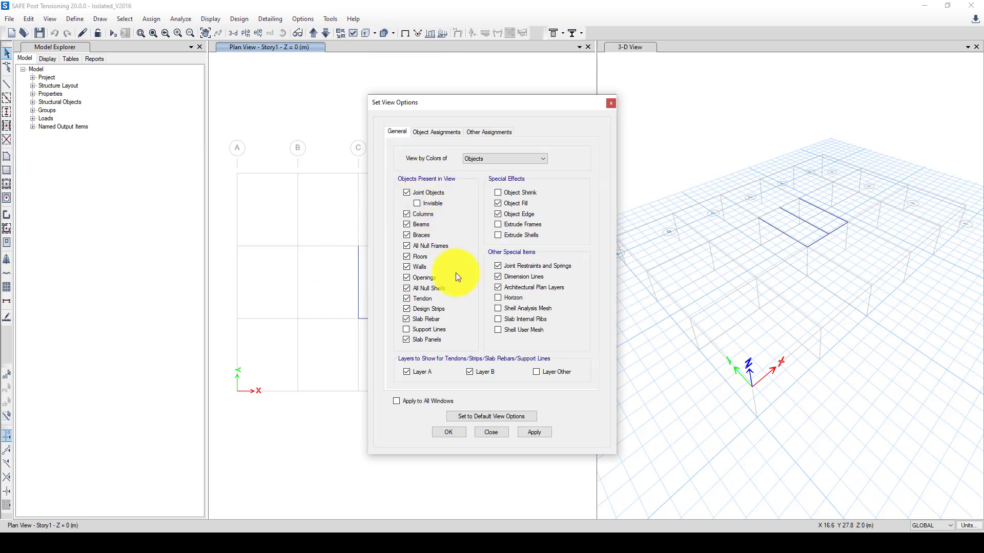
{"action": "left_click", "coordinate": [534, 432]}
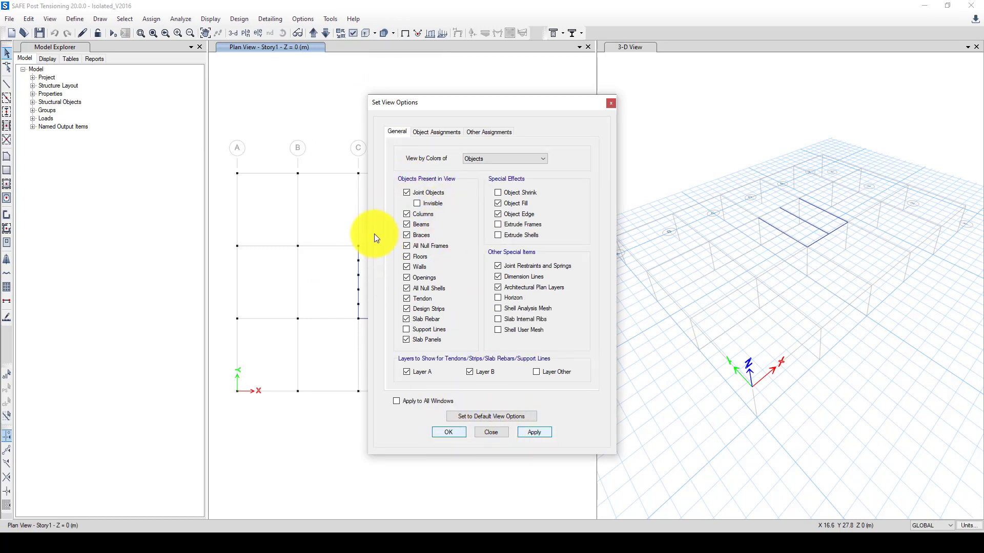
{"action": "key", "text": "Escape"}
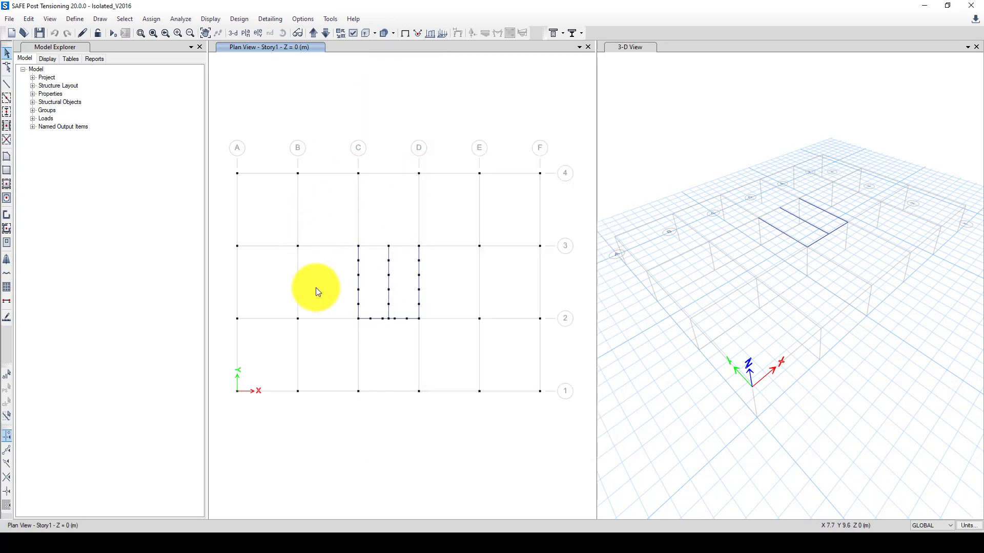
Step: Show joint 6's loads: Dead_ABOVE FZ -603.5628 kN and Live_ABOVE FZ -196.3045 kN
{"action": "right_click", "coordinate": [298, 174]}
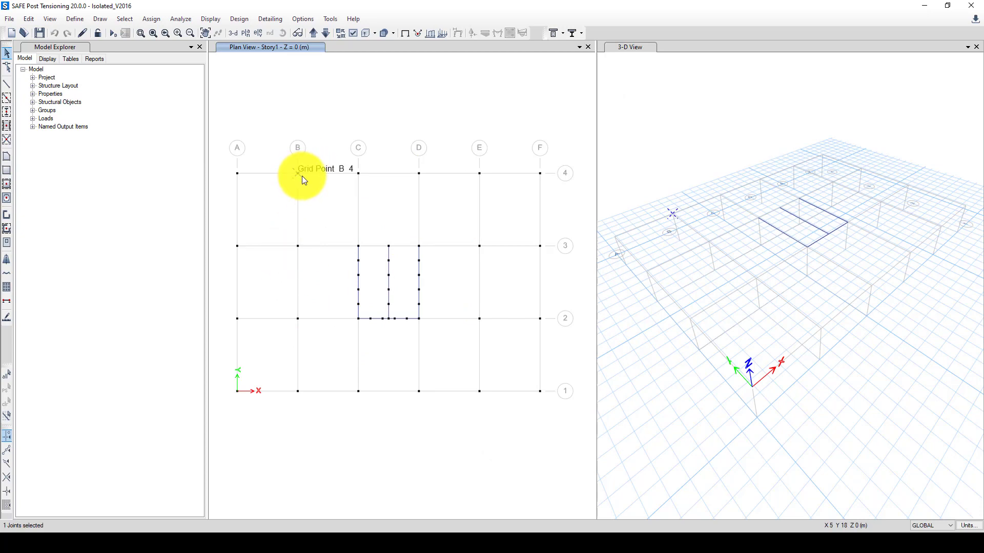
{"action": "left_click", "coordinate": [504, 178]}
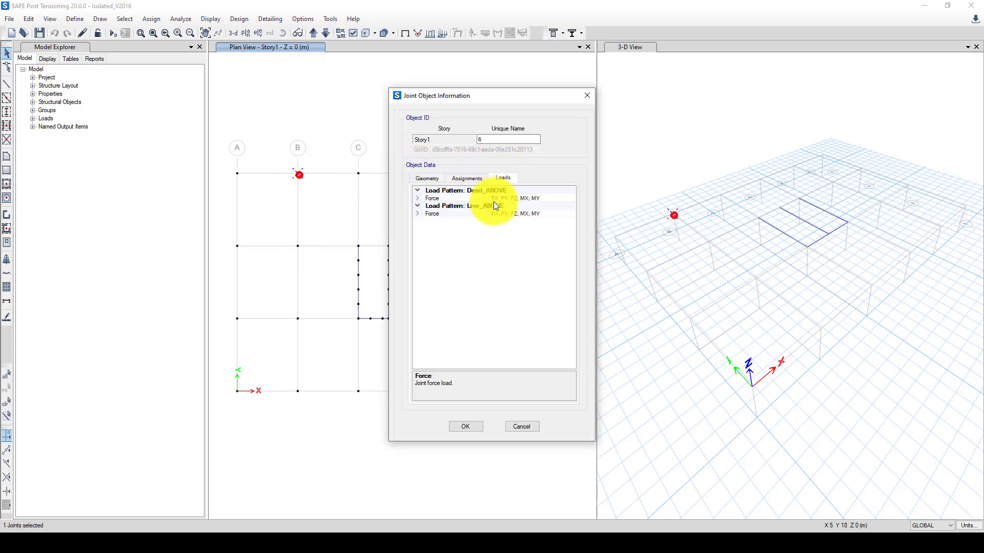
{"action": "left_click", "coordinate": [418, 198]}
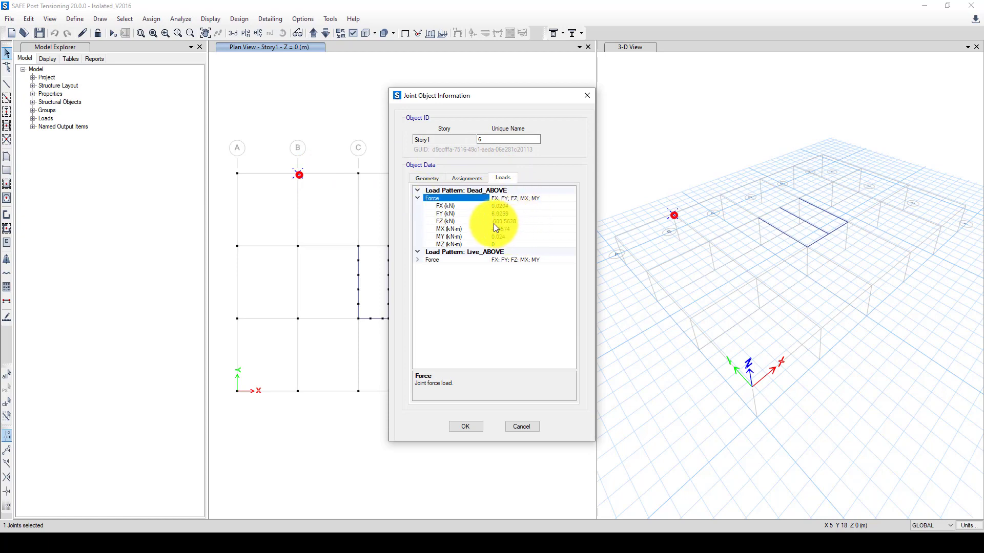
{"action": "left_click", "coordinate": [417, 260]}
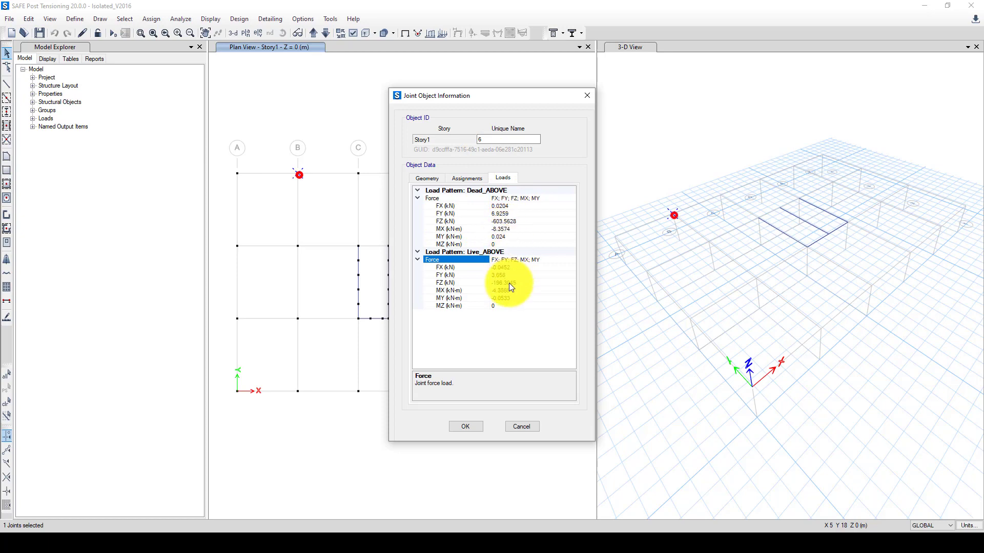
{"action": "left_click", "coordinate": [8, 528]}
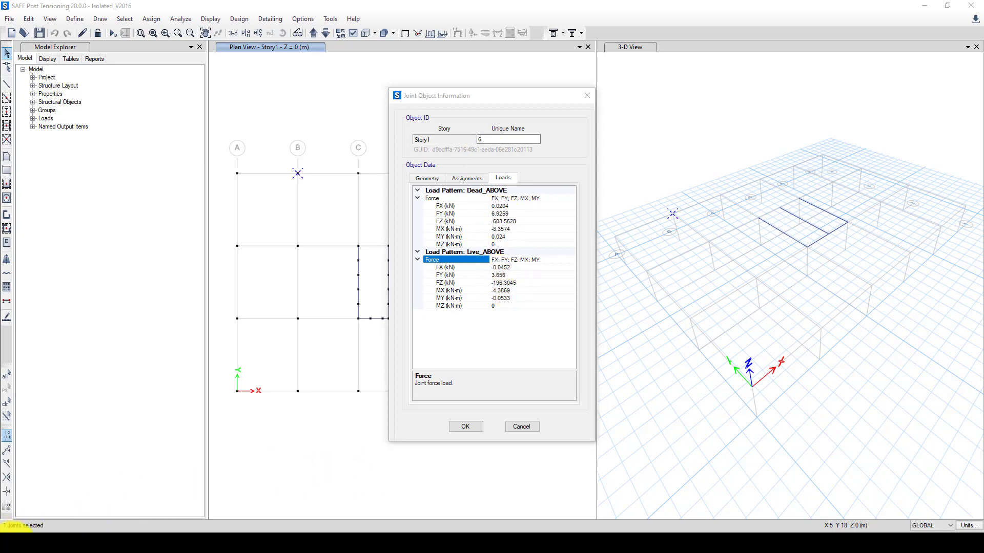
Step: Launch Calculator and add 603 + 197 to get a total load of 800
{"action": "type", "text": "calculator"}
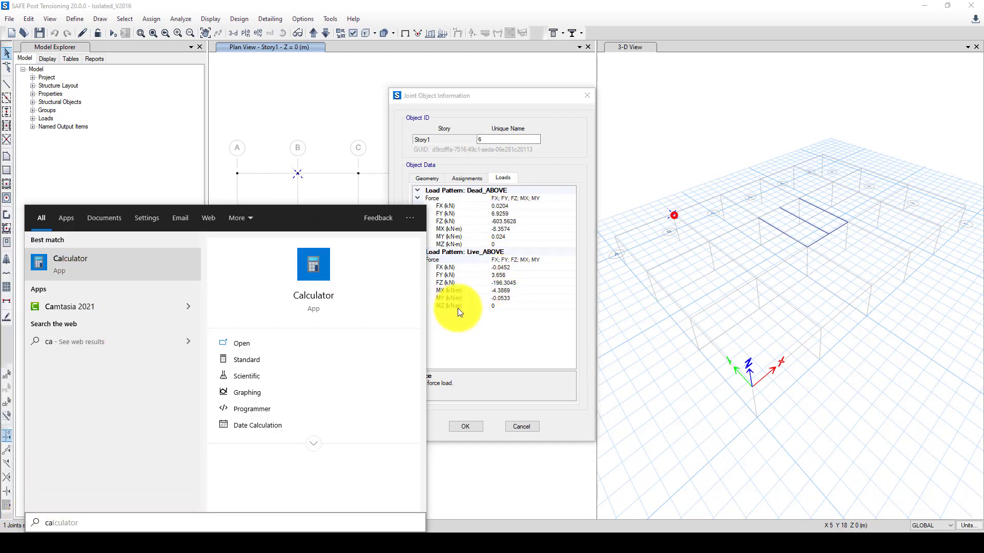
{"action": "left_click", "coordinate": [353, 238]}
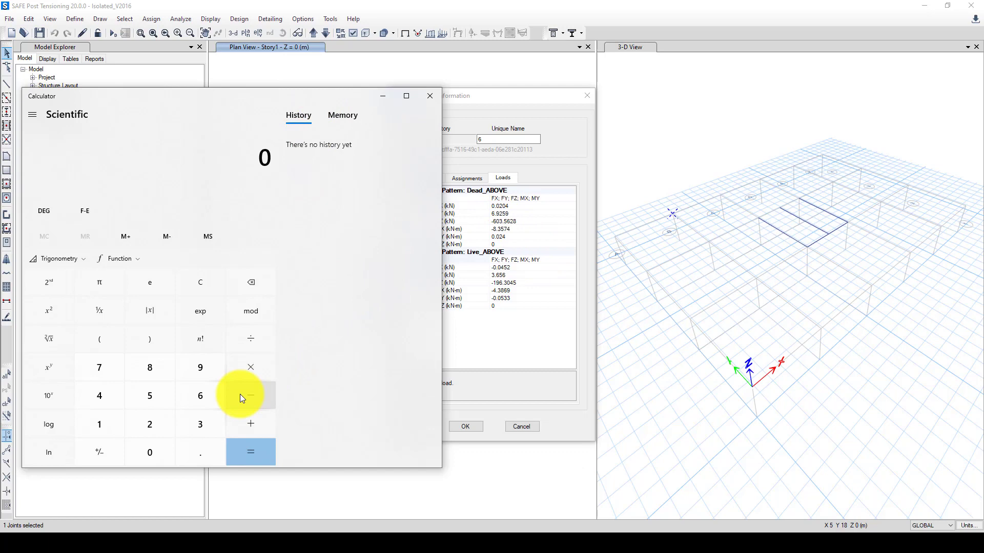
{"action": "left_click", "coordinate": [206, 397]}
{"action": "left_click", "coordinate": [158, 454]}
{"action": "left_click", "coordinate": [195, 426]}
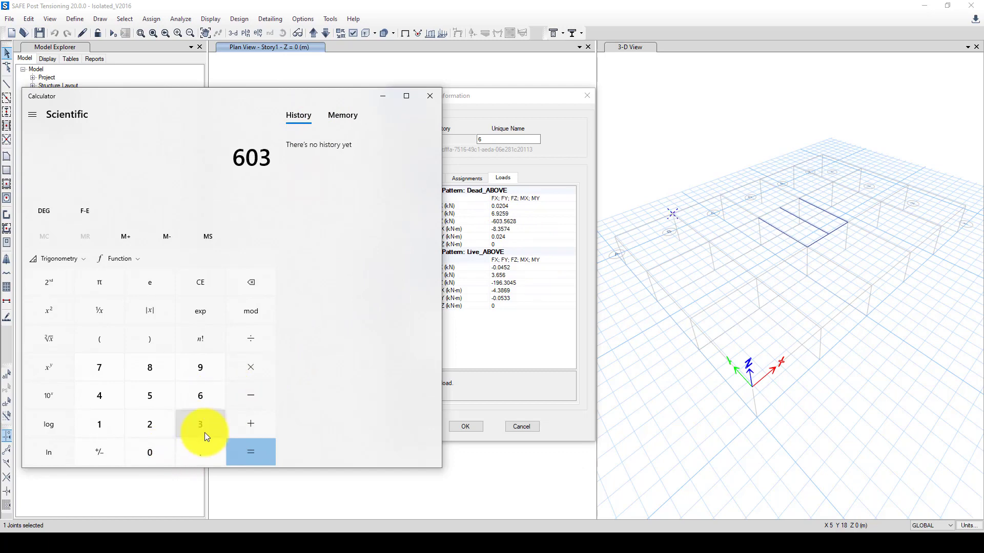
{"action": "left_click", "coordinate": [252, 426]}
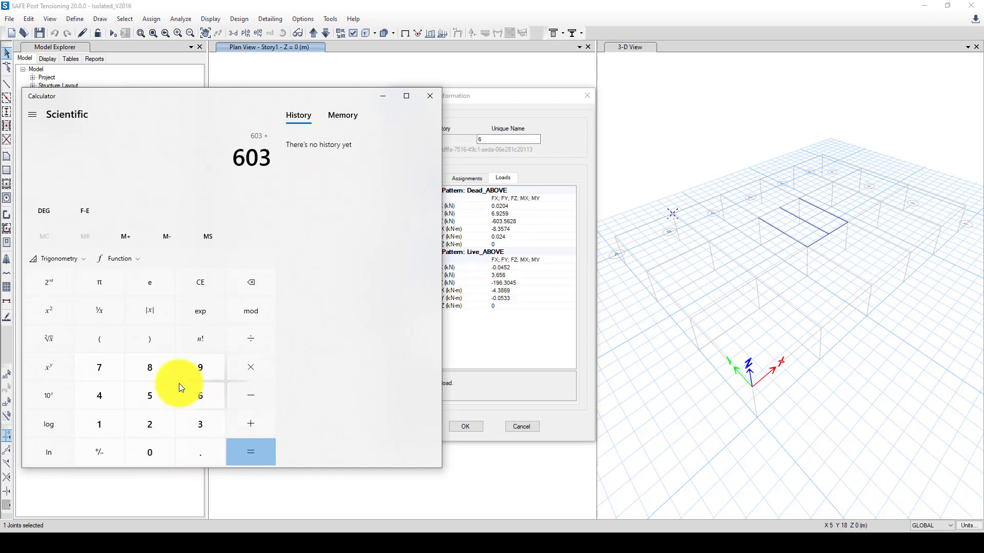
{"action": "left_click", "coordinate": [99, 424]}
{"action": "left_click", "coordinate": [200, 367]}
{"action": "left_click", "coordinate": [100, 368]}
{"action": "left_click", "coordinate": [248, 445]}
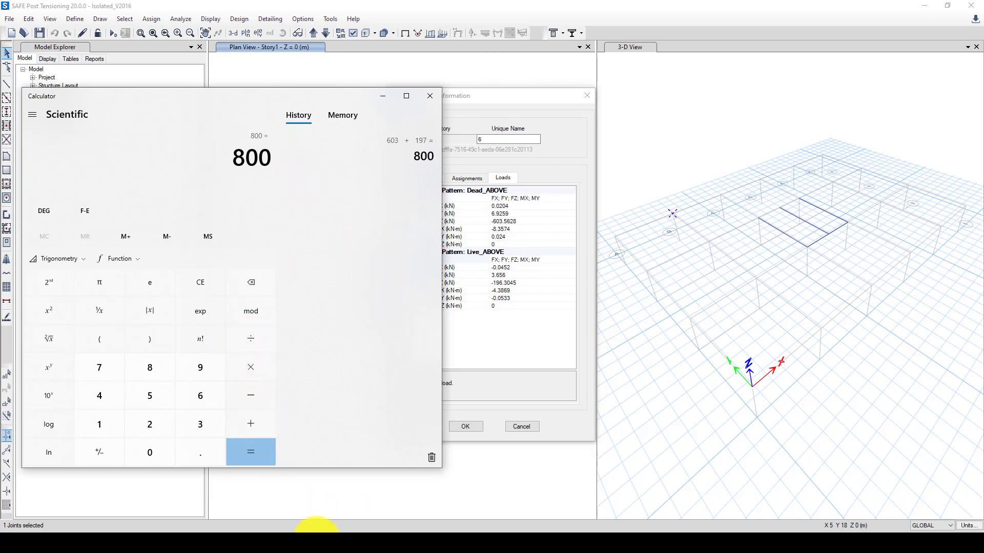
{"action": "left_click", "coordinate": [318, 528]}
Step: Change the Word note's soil capacity from 300kN/m2 to 200kN/m2
{"action": "scroll", "coordinate": [307, 451], "scroll_direction": "down", "scroll_amount": 1}
{"action": "left_click", "coordinate": [303, 453]}
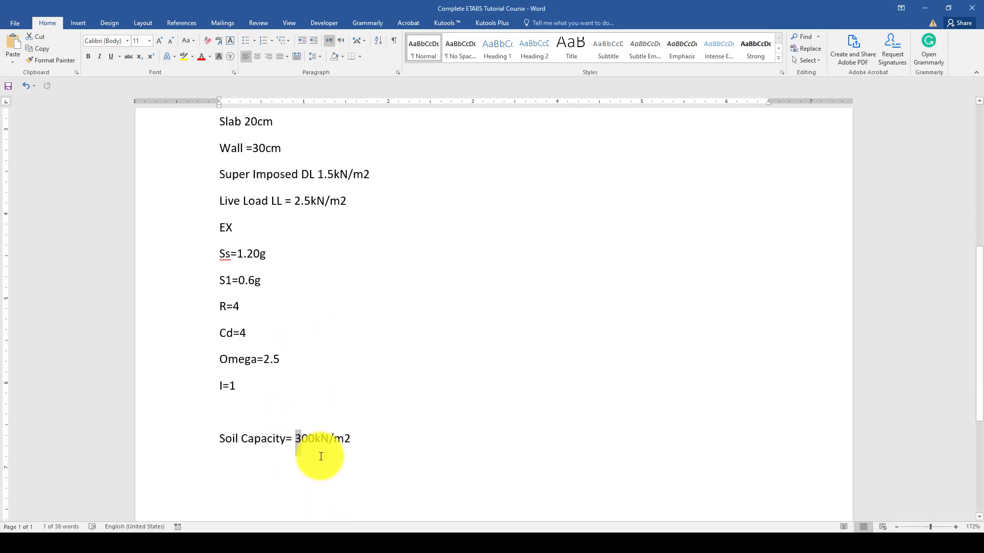
{"action": "key", "text": "BackSpace"}
{"action": "type", "text": "2"}
{"action": "left_click_drag", "start_coordinate": [221, 439], "coordinate": [361, 440]}
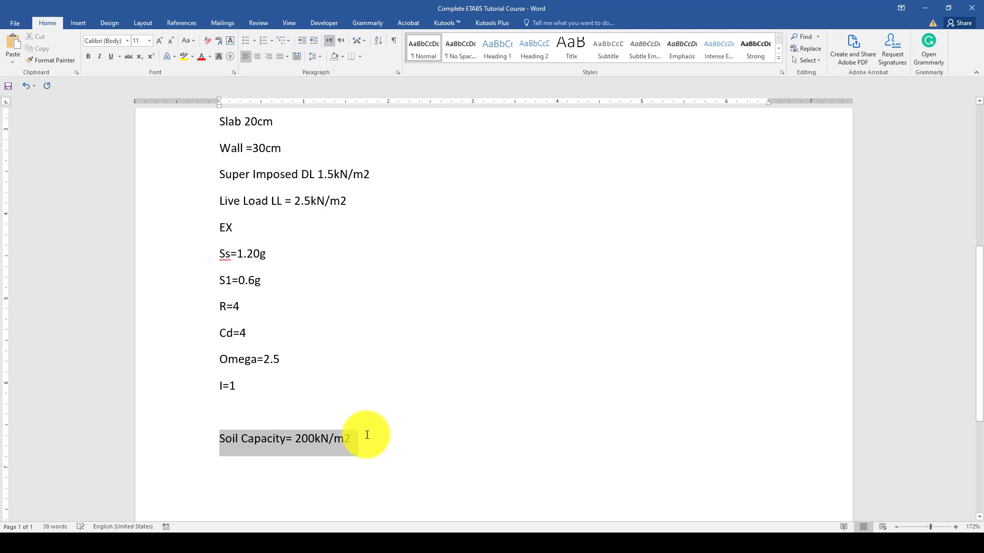
{"action": "left_click", "coordinate": [322, 448]}
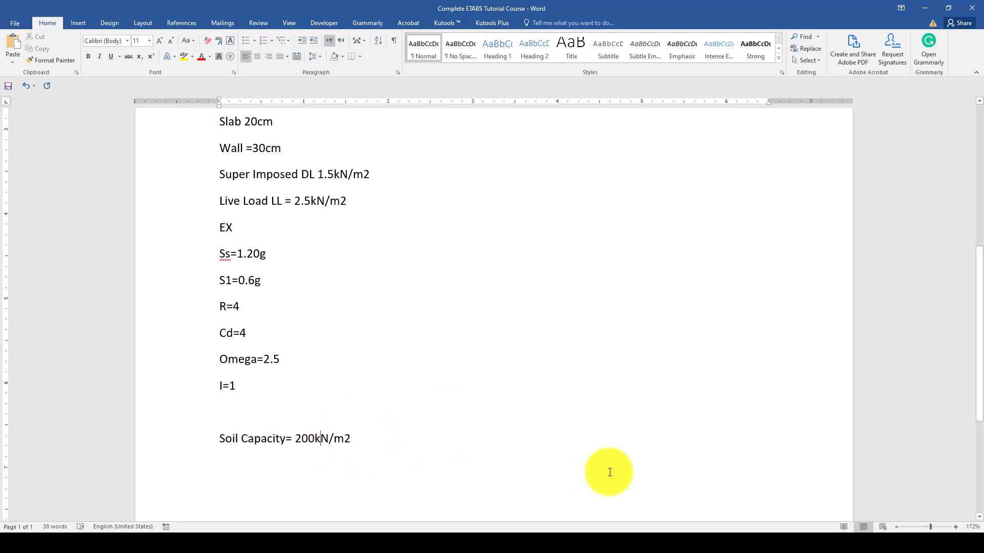
Step: In Calculator, divide 800 by 2 to get 400
{"action": "left_click", "coordinate": [748, 537]}
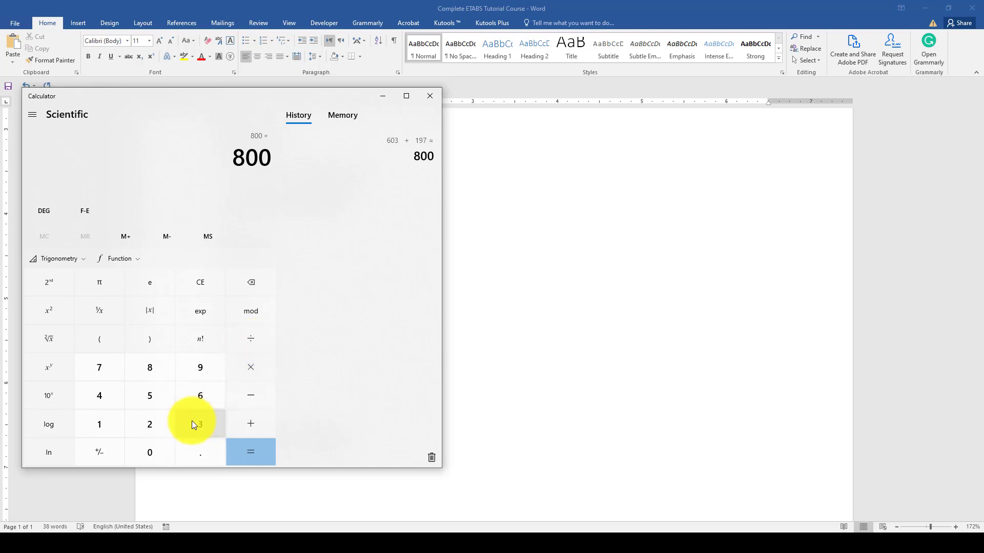
{"action": "left_click", "coordinate": [148, 423]}
{"action": "left_click", "coordinate": [250, 452]}
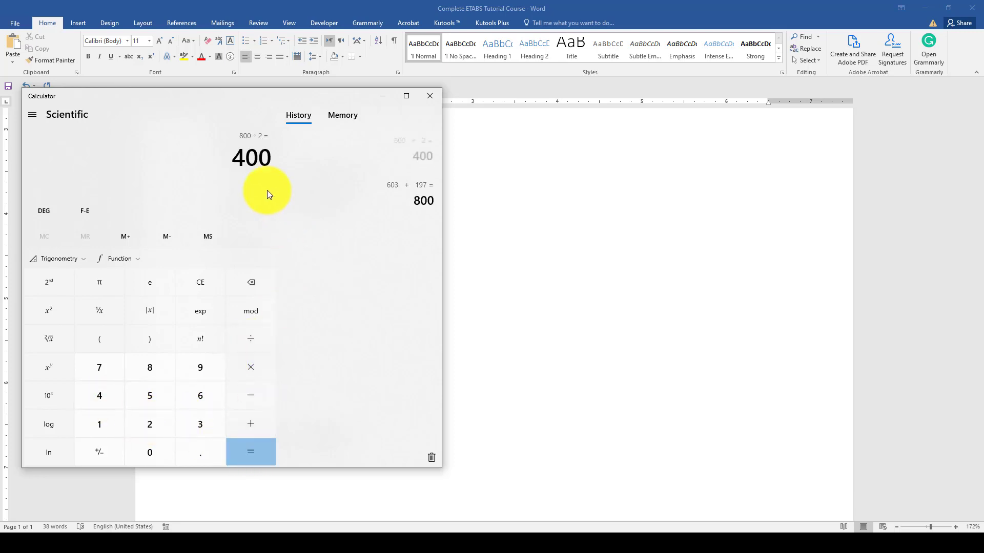
{"action": "left_click_drag", "start_coordinate": [235, 159], "coordinate": [264, 163]}
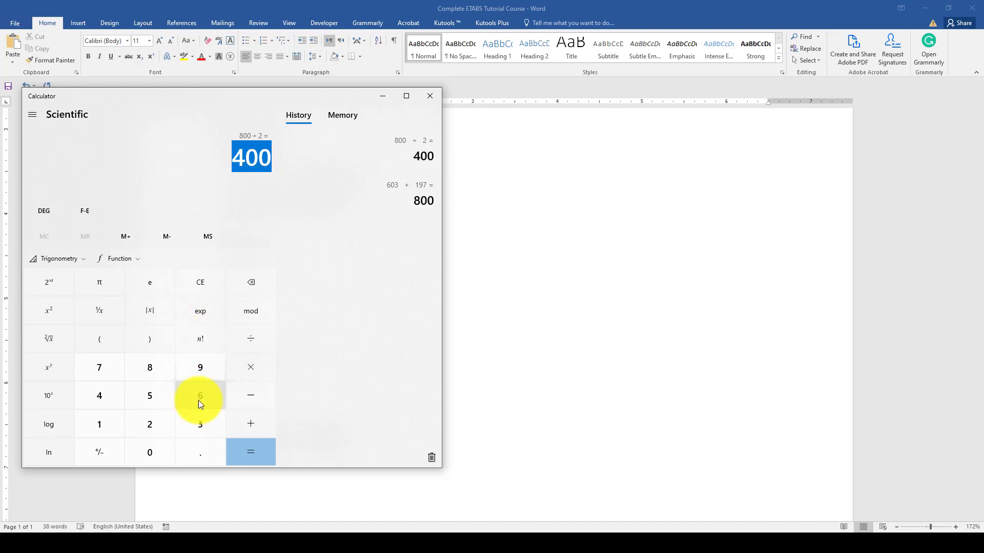
{"action": "left_click_drag", "start_coordinate": [245, 157], "coordinate": [261, 175]}
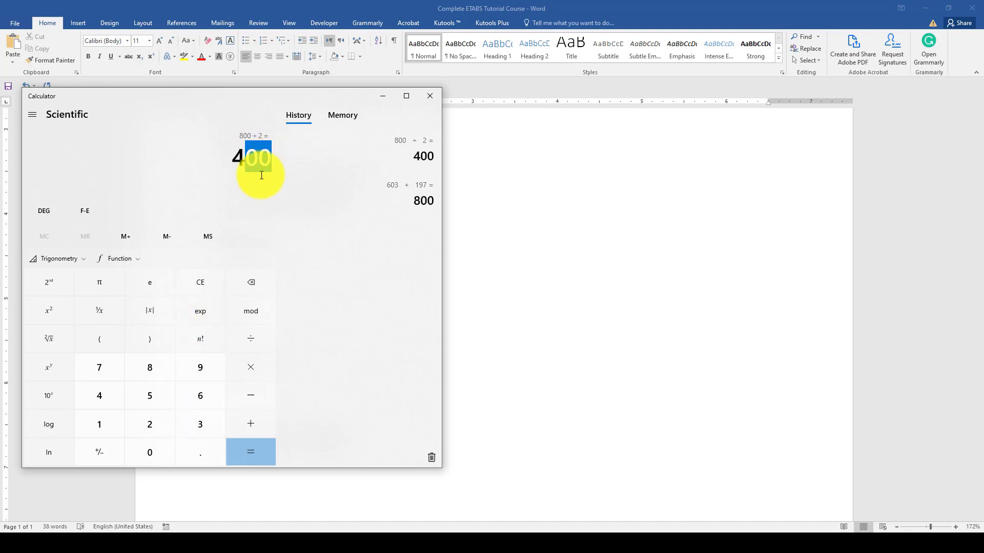
Step: Compute the required footing area as 800 ÷ 200 = 4
{"action": "left_click", "coordinate": [251, 284]}
{"action": "left_click", "coordinate": [153, 370]}
{"action": "left_click", "coordinate": [152, 453]}
{"action": "left_click", "coordinate": [152, 453]}
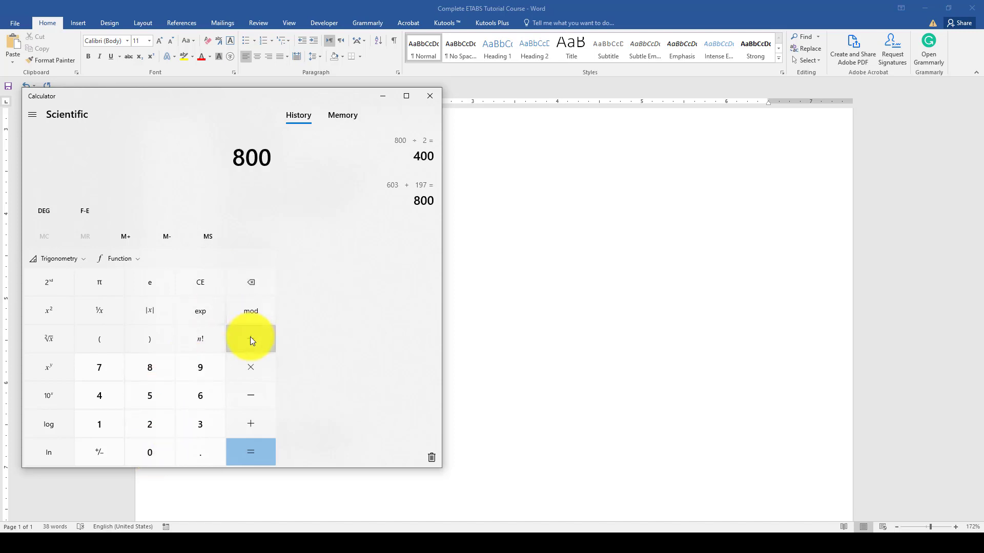
{"action": "left_click", "coordinate": [251, 339]}
{"action": "left_click", "coordinate": [148, 424]}
{"action": "left_click", "coordinate": [150, 451]}
{"action": "left_click", "coordinate": [149, 451]}
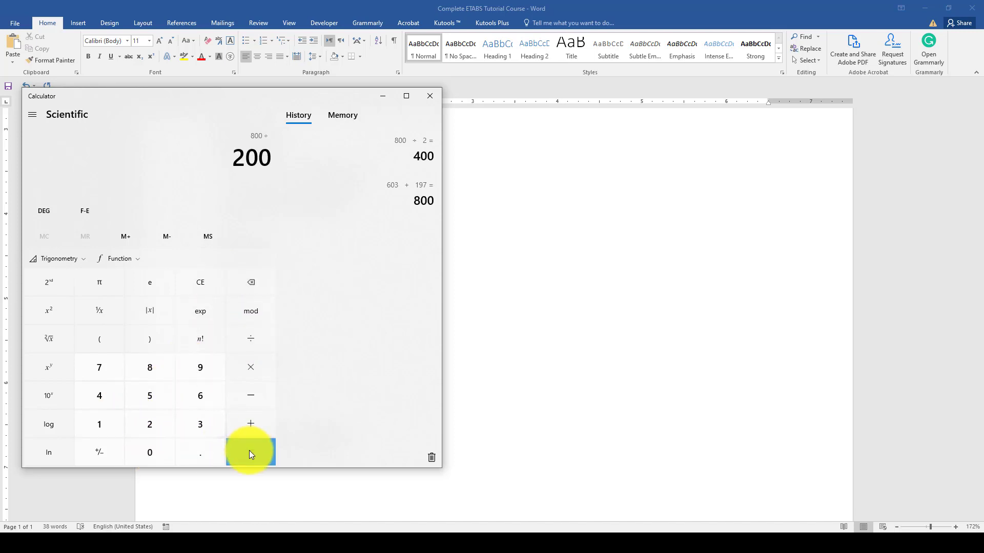
{"action": "left_click", "coordinate": [249, 450]}
{"action": "double_click", "coordinate": [260, 158]}
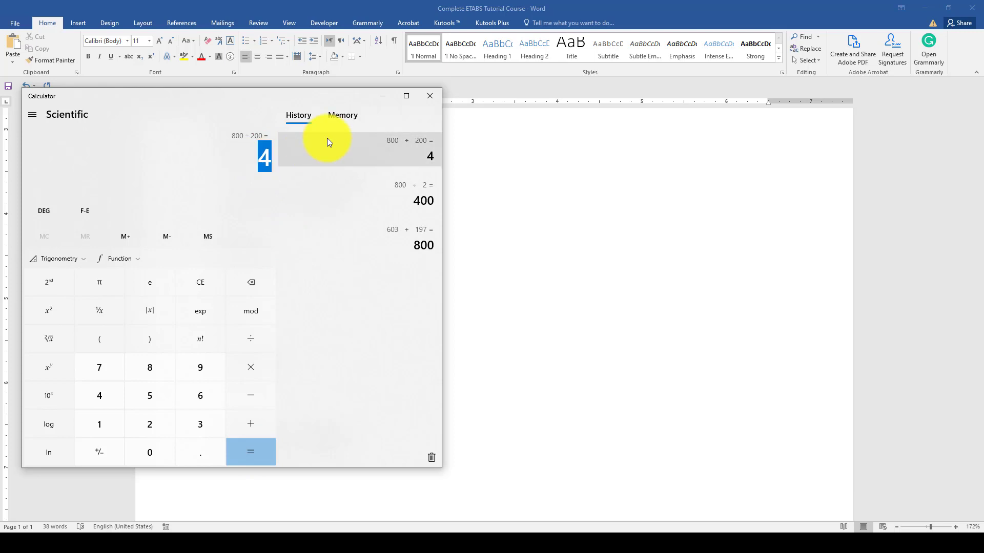
{"action": "left_click", "coordinate": [381, 99]}
Step: Return to SAFE and close the joint load information dialog
{"action": "mouse_move", "coordinate": [726, 532]}
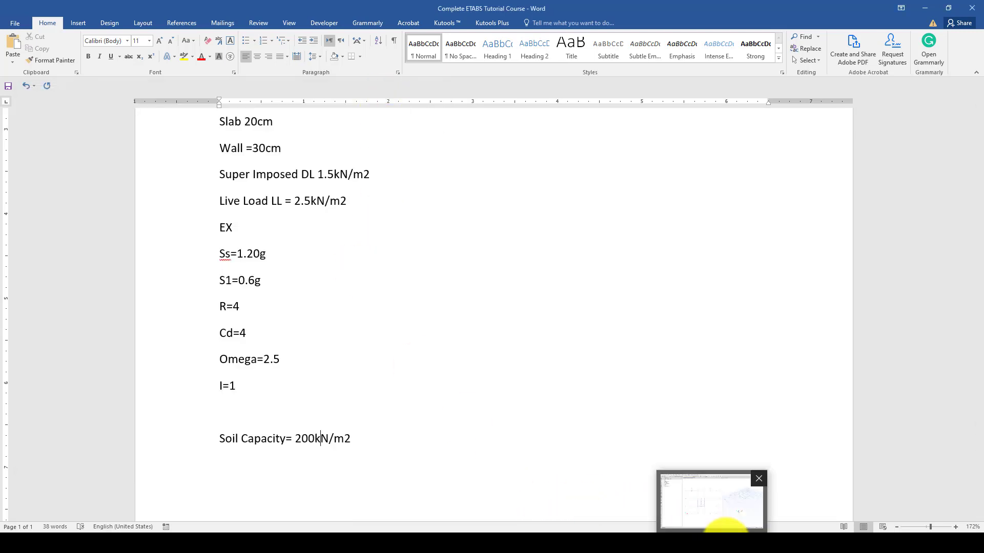
{"action": "left_click", "coordinate": [636, 510]}
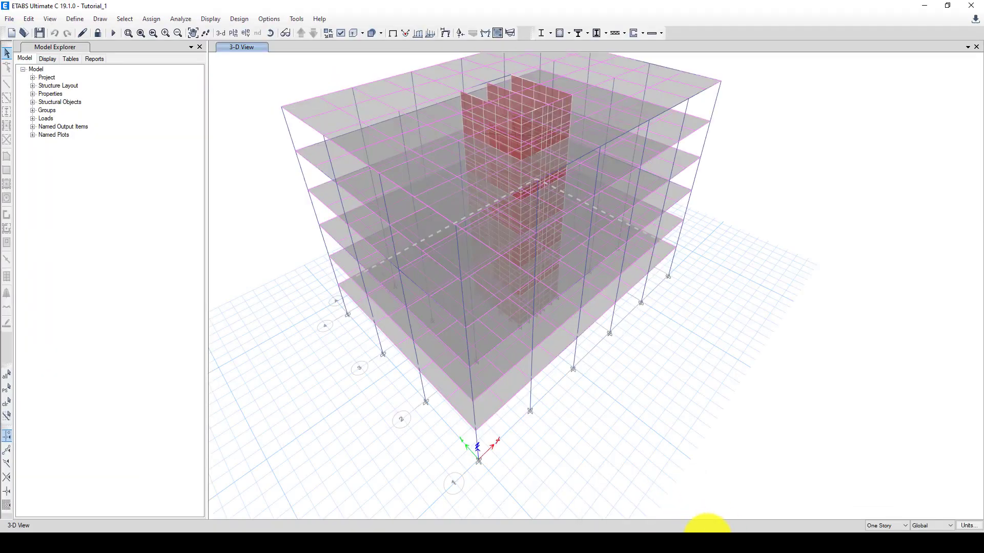
{"action": "left_click", "coordinate": [707, 532]}
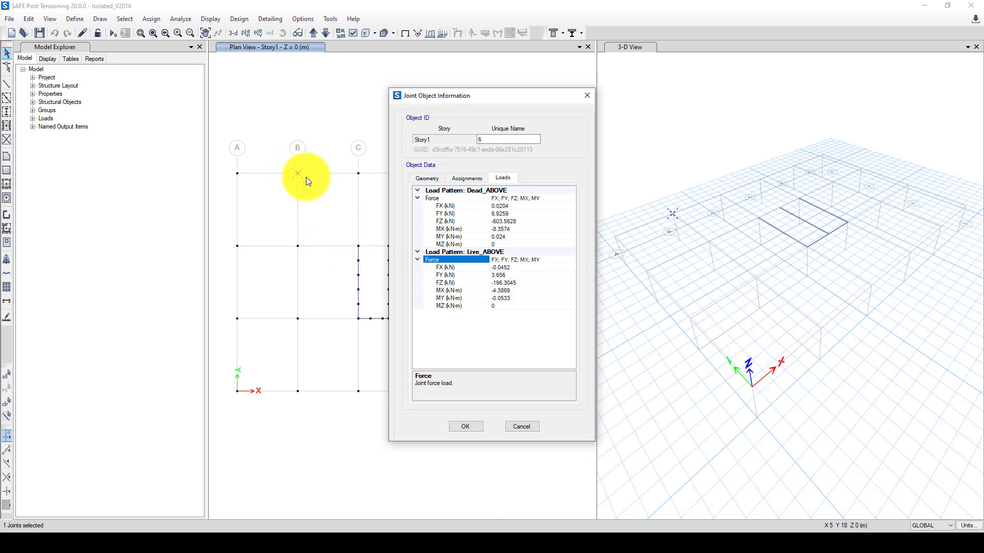
{"action": "left_click", "coordinate": [522, 428]}
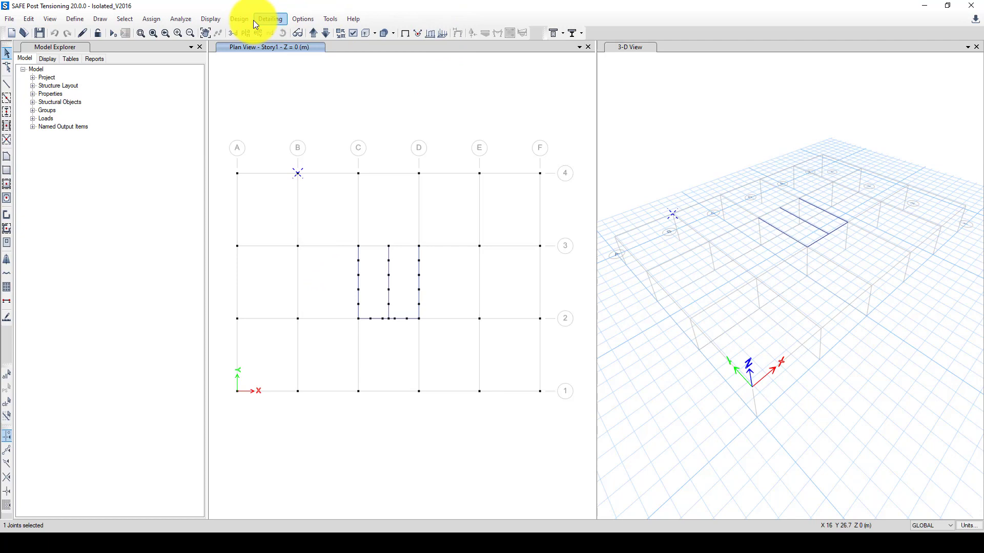
Step: Display the Dead_ABOVE joint load assignments on the plan
{"action": "left_click", "coordinate": [219, 19]}
{"action": "mouse_move", "coordinate": [237, 48]}
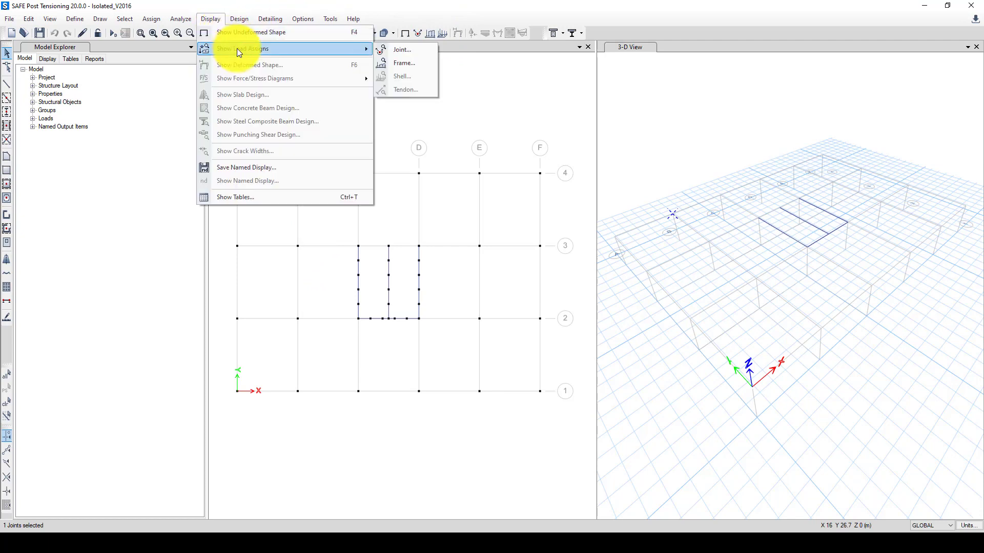
{"action": "left_click", "coordinate": [398, 49]}
{"action": "left_click", "coordinate": [493, 244]}
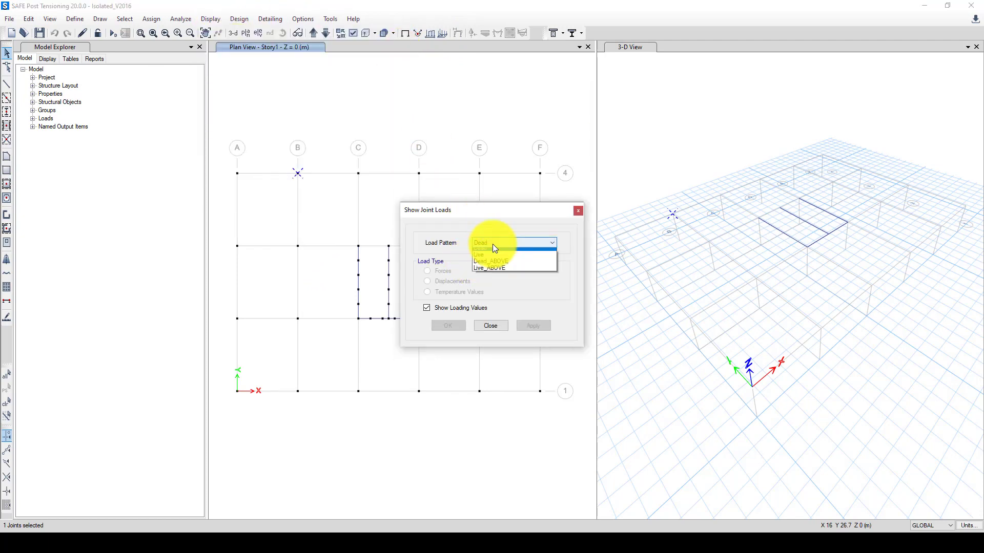
{"action": "left_click", "coordinate": [493, 262]}
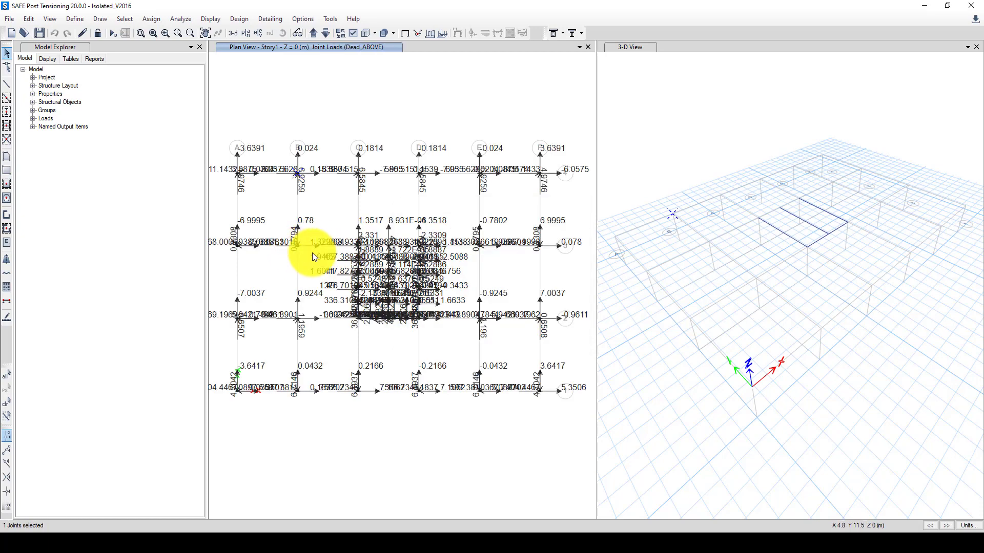
{"action": "scroll", "coordinate": [350, 245], "scroll_direction": "up", "scroll_amount": 6}
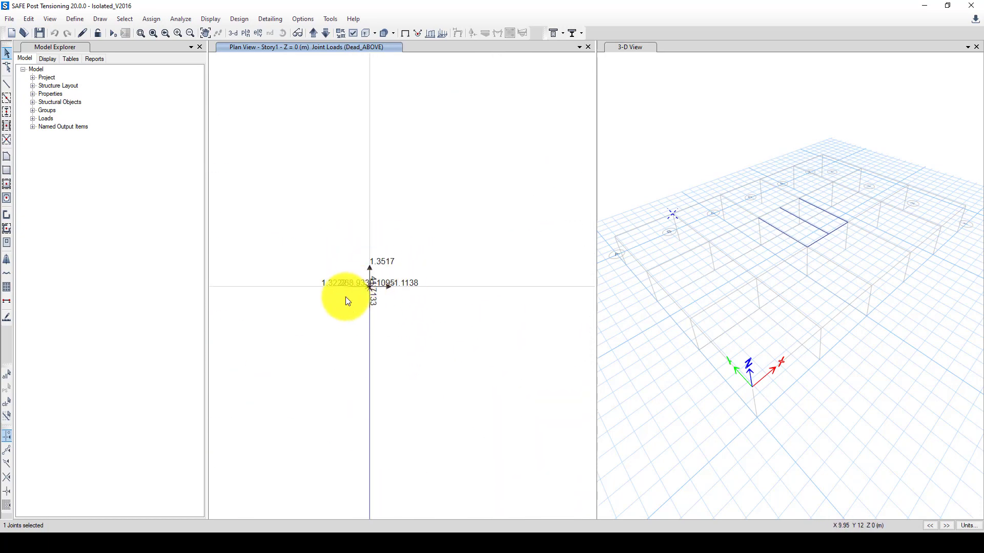
{"action": "scroll", "coordinate": [397, 283], "scroll_direction": "down", "scroll_amount": 2}
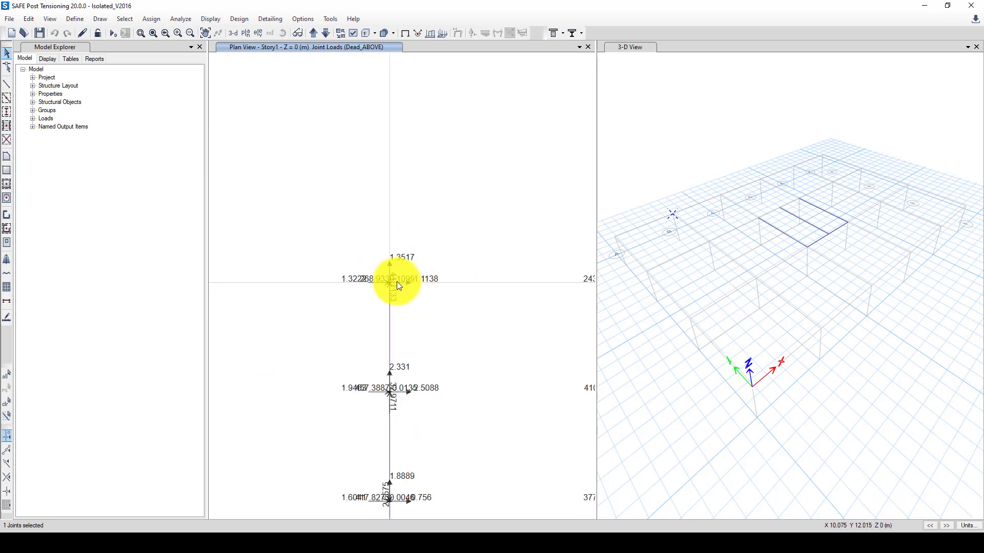
{"action": "scroll", "coordinate": [397, 282], "scroll_direction": "down", "scroll_amount": 3}
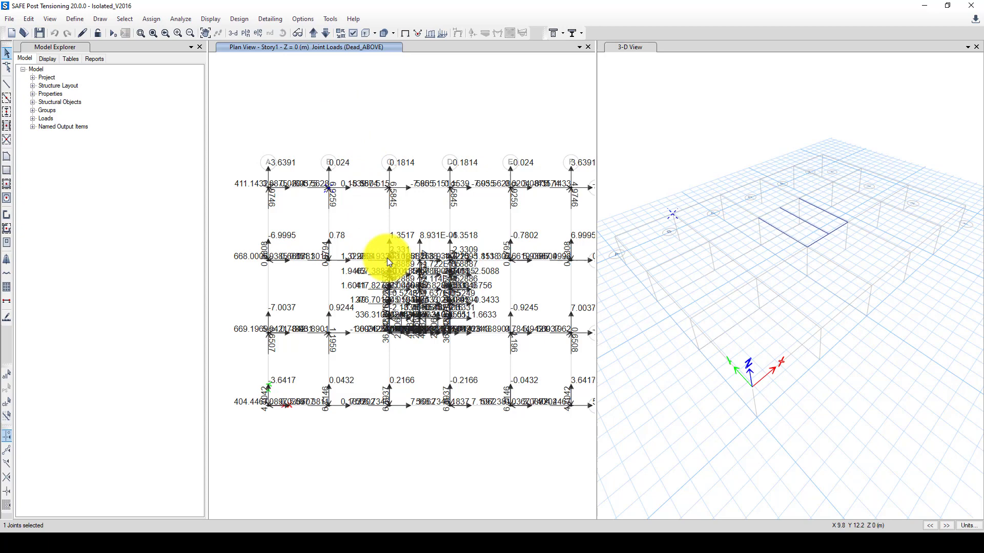
Step: Inspect joint 36's loads and select its Live_ABOVE FZ value of -364.5918 kN
{"action": "right_click", "coordinate": [328, 261]}
{"action": "left_click", "coordinate": [417, 199]}
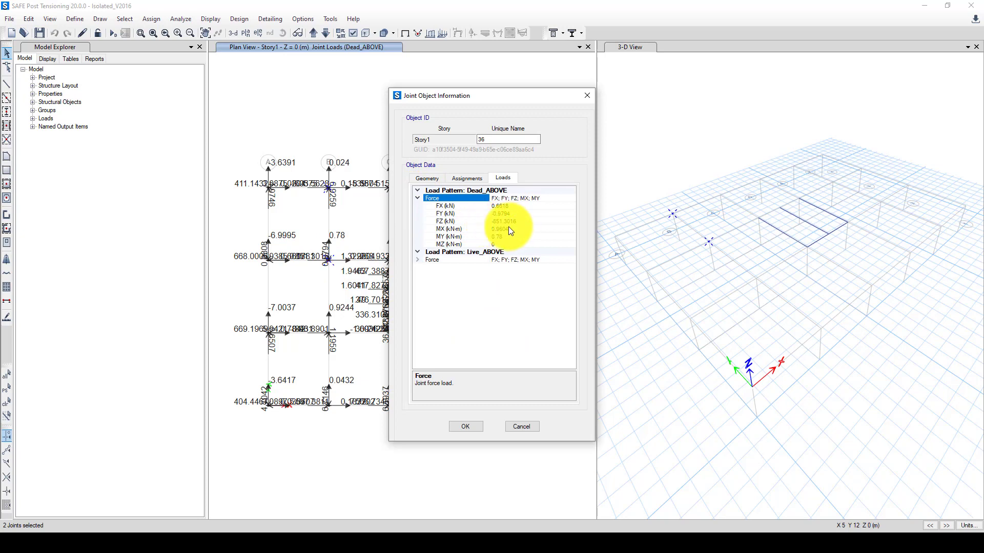
{"action": "left_click", "coordinate": [417, 260]}
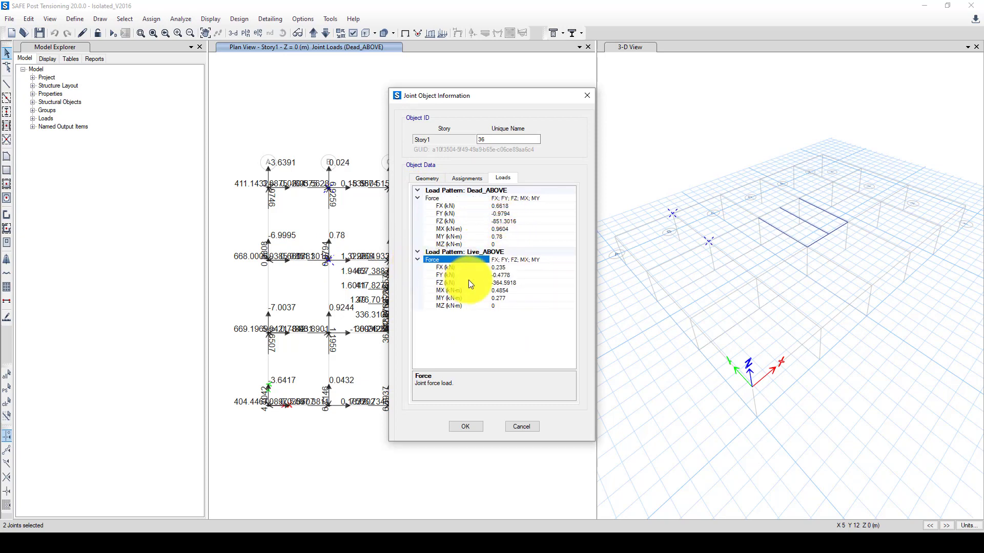
{"action": "left_click", "coordinate": [518, 283]}
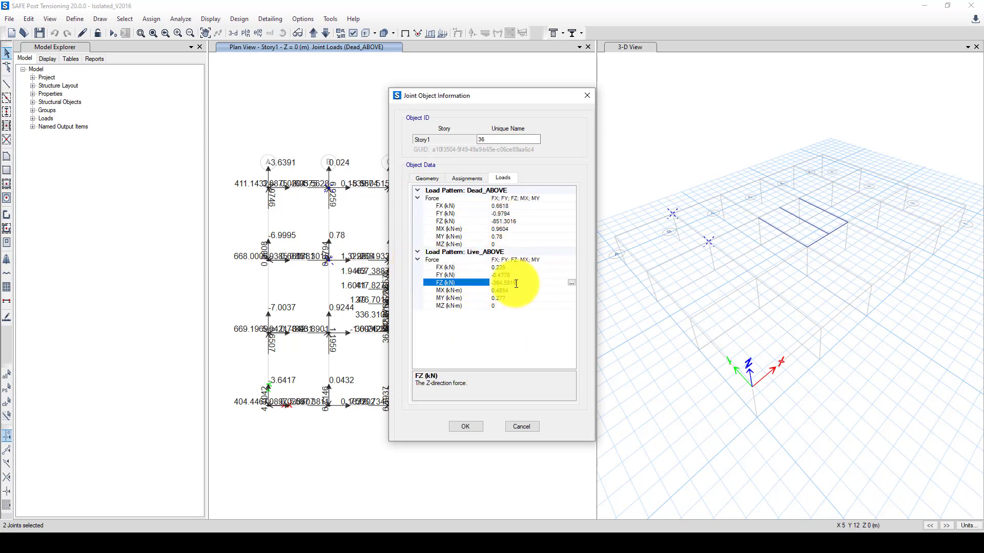
{"action": "left_click", "coordinate": [498, 283]}
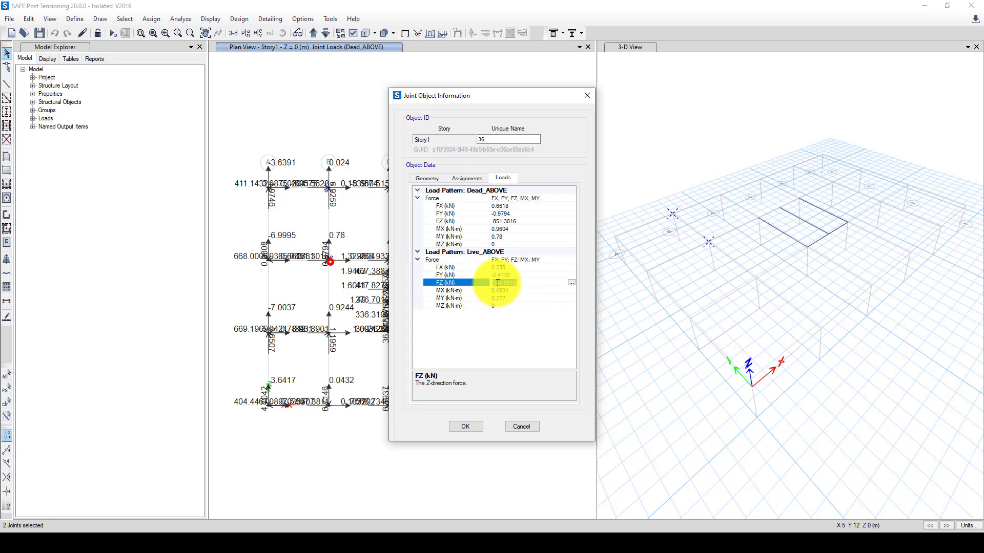
{"action": "left_click", "coordinate": [747, 528]}
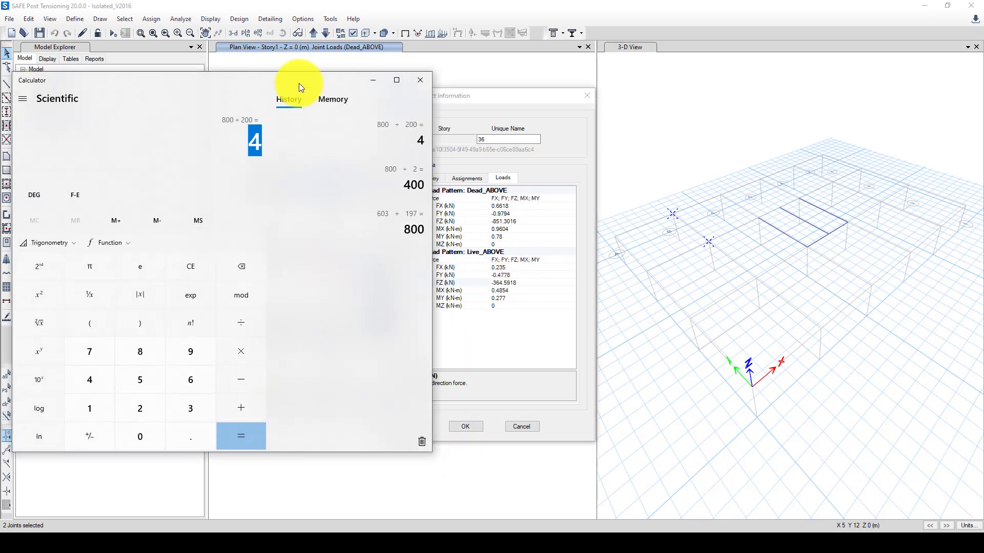
Step: Clear Calculator and add 852 + 365 to get 1,217
{"action": "left_click", "coordinate": [205, 271]}
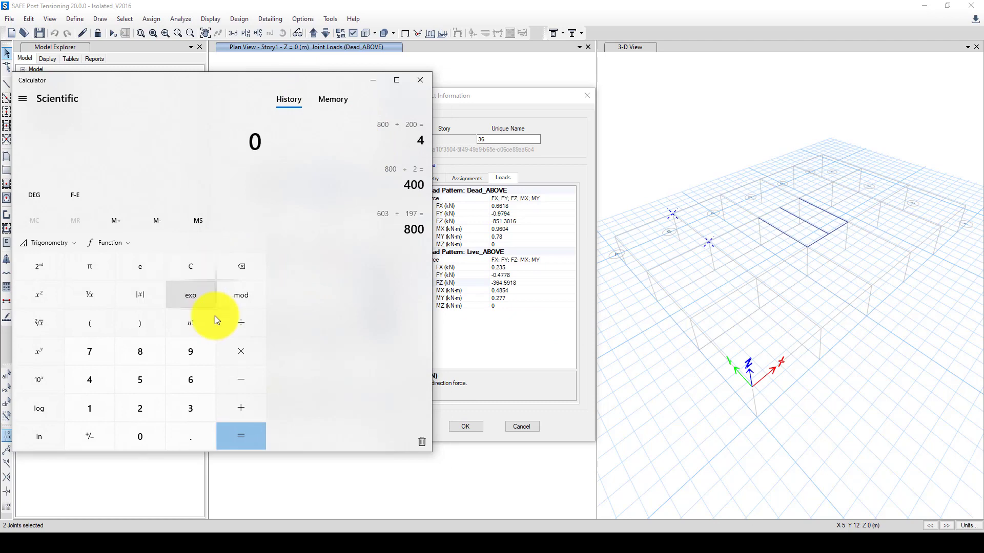
{"action": "left_click", "coordinate": [141, 354]}
{"action": "left_click", "coordinate": [140, 384]}
{"action": "left_click", "coordinate": [140, 408]}
{"action": "left_click", "coordinate": [235, 409]}
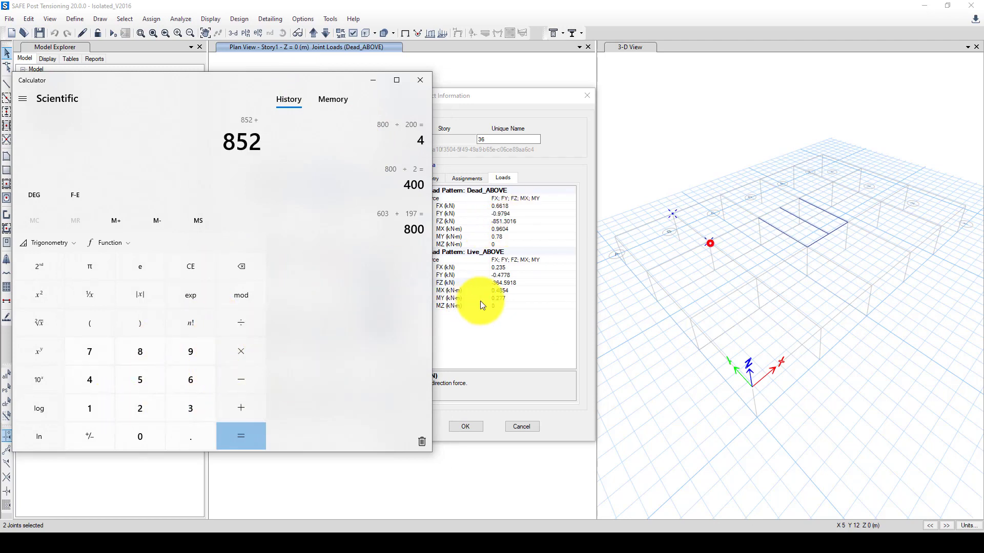
{"action": "left_click", "coordinate": [207, 409]}
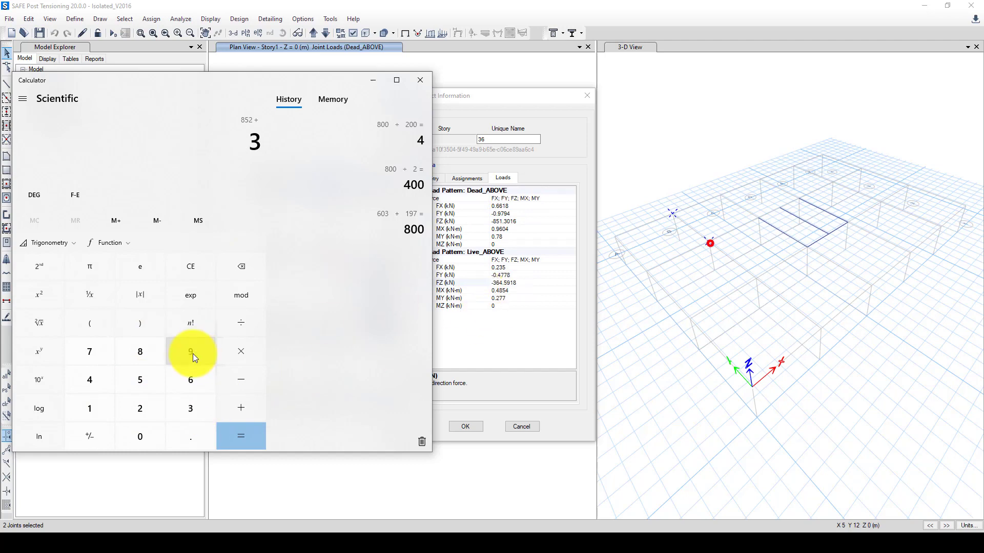
{"action": "left_click", "coordinate": [186, 382]}
{"action": "key", "text": "5"}
{"action": "left_click", "coordinate": [225, 428]}
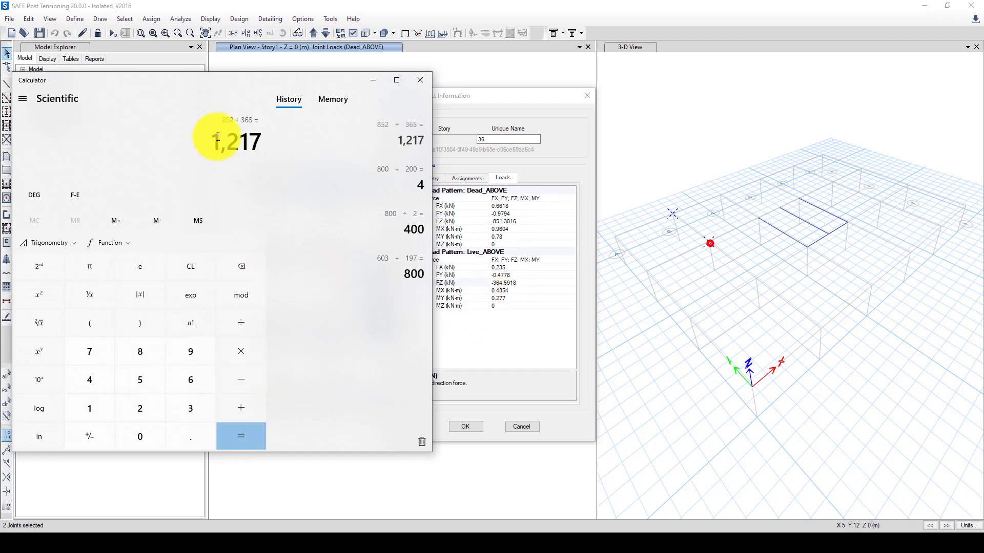
Step: Divide 1217 by 200 to get 6.085
{"action": "left_click", "coordinate": [244, 330]}
{"action": "left_click", "coordinate": [141, 410]}
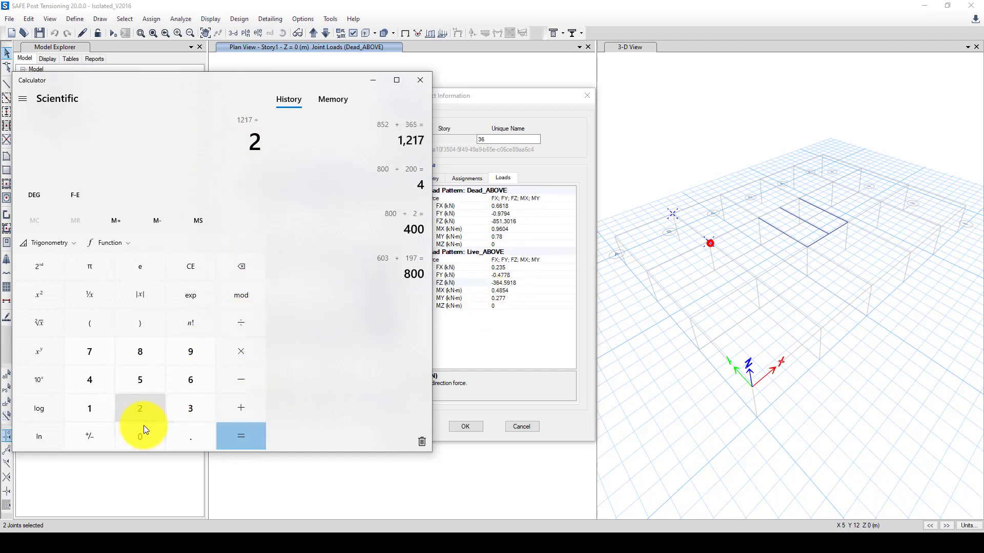
{"action": "double_click", "coordinate": [140, 435]}
{"action": "left_click", "coordinate": [235, 431]}
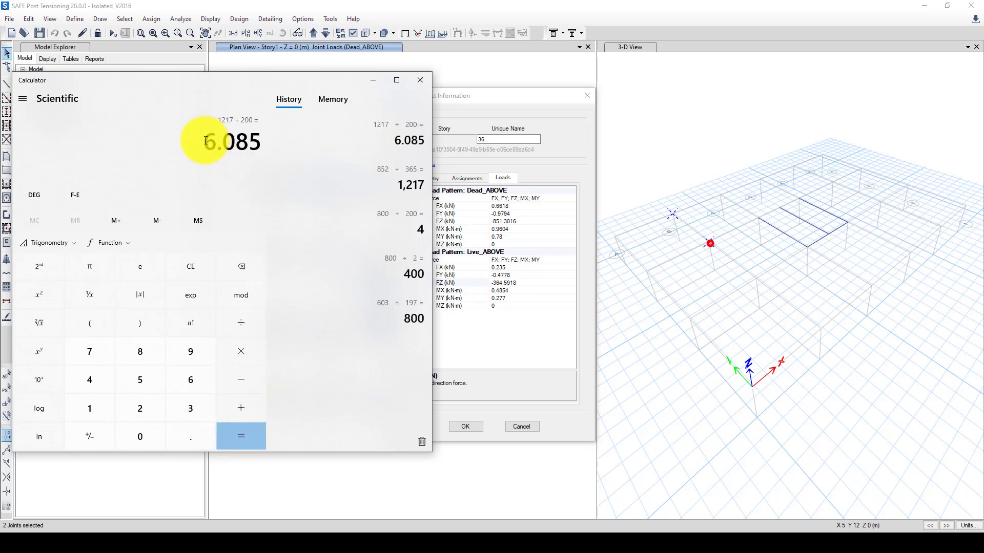
{"action": "left_click_drag", "start_coordinate": [200, 137], "coordinate": [254, 141]}
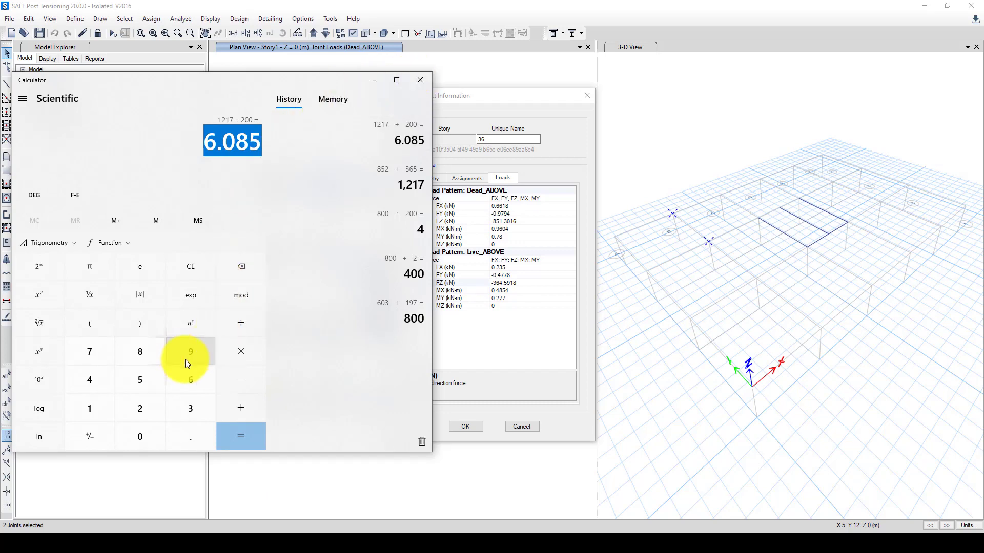
Step: Multiply 3.2 × 2 to get 6.4
{"action": "left_click", "coordinate": [189, 410]}
{"action": "left_click", "coordinate": [184, 435]}
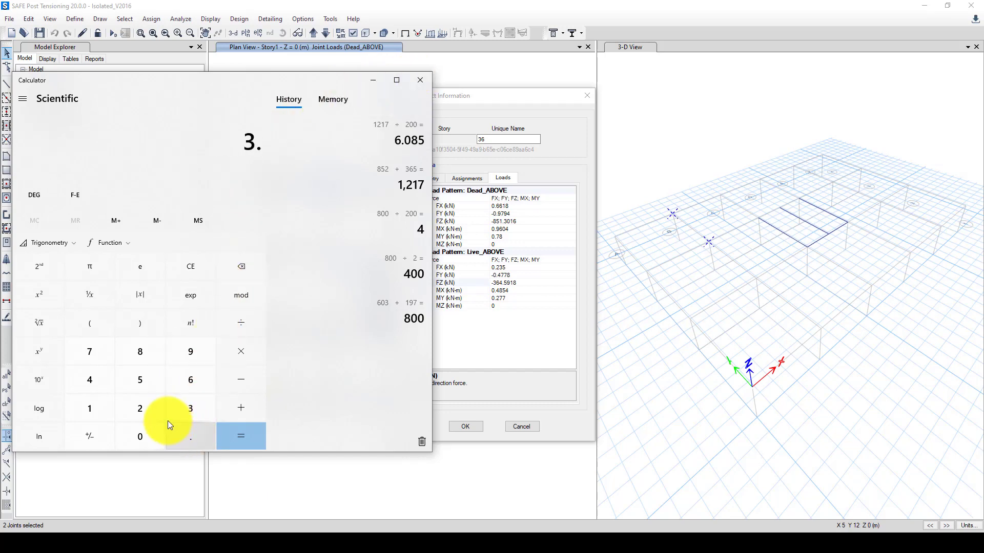
{"action": "left_click", "coordinate": [140, 408]}
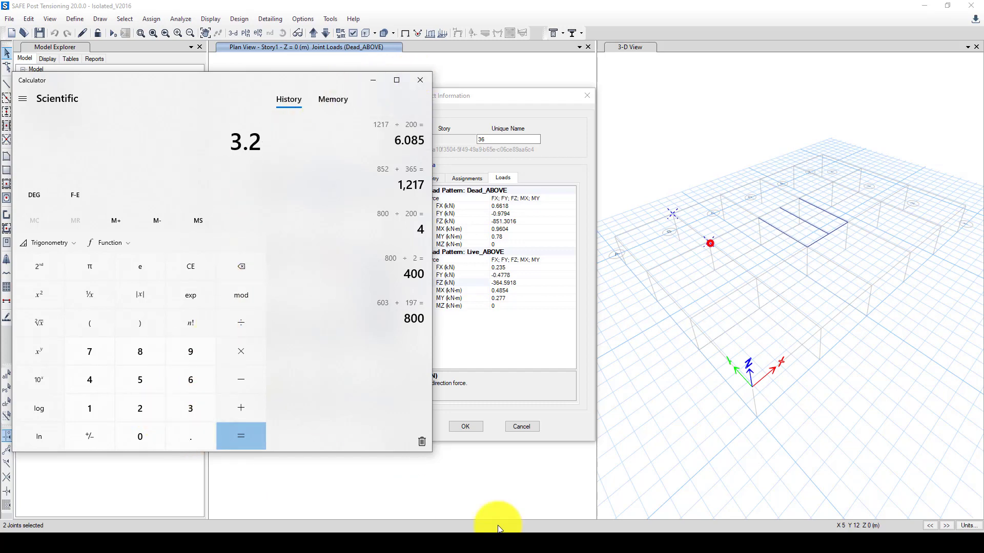
{"action": "left_click", "coordinate": [244, 352]}
{"action": "left_click", "coordinate": [150, 411]}
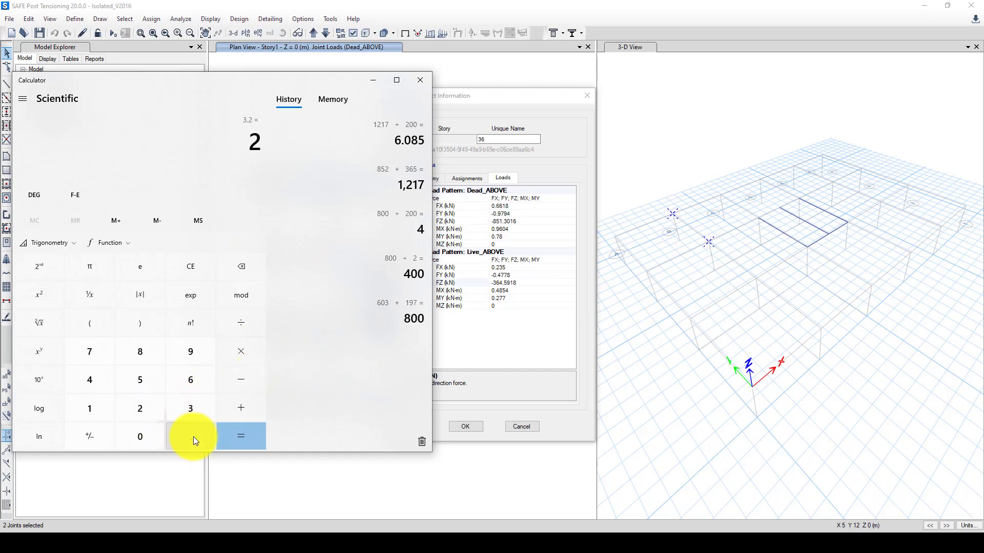
{"action": "left_click", "coordinate": [240, 439]}
{"action": "left_click_drag", "start_coordinate": [232, 142], "coordinate": [265, 138]}
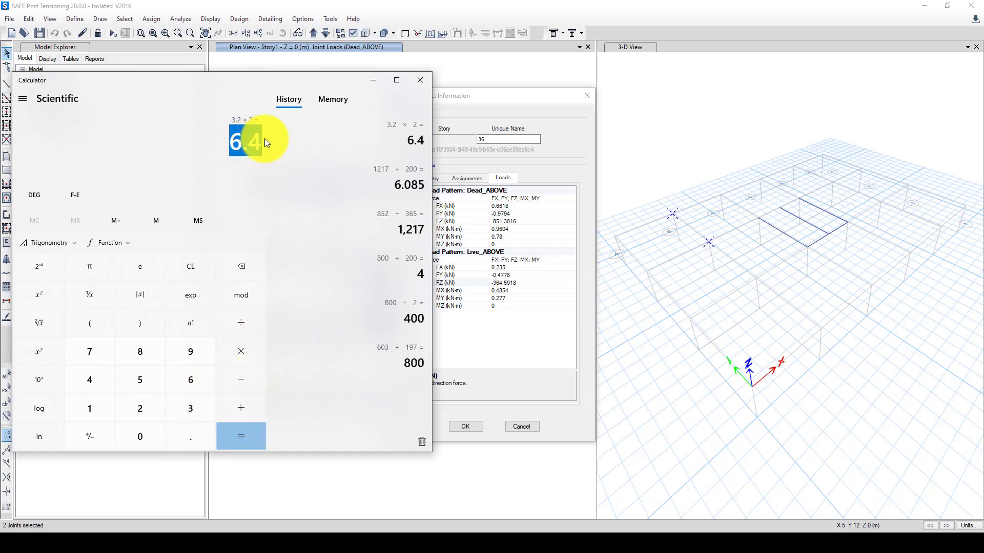
Step: Close Calculator and the SAFE joint information details
{"action": "left_click", "coordinate": [420, 80]}
{"action": "left_click", "coordinate": [587, 94]}
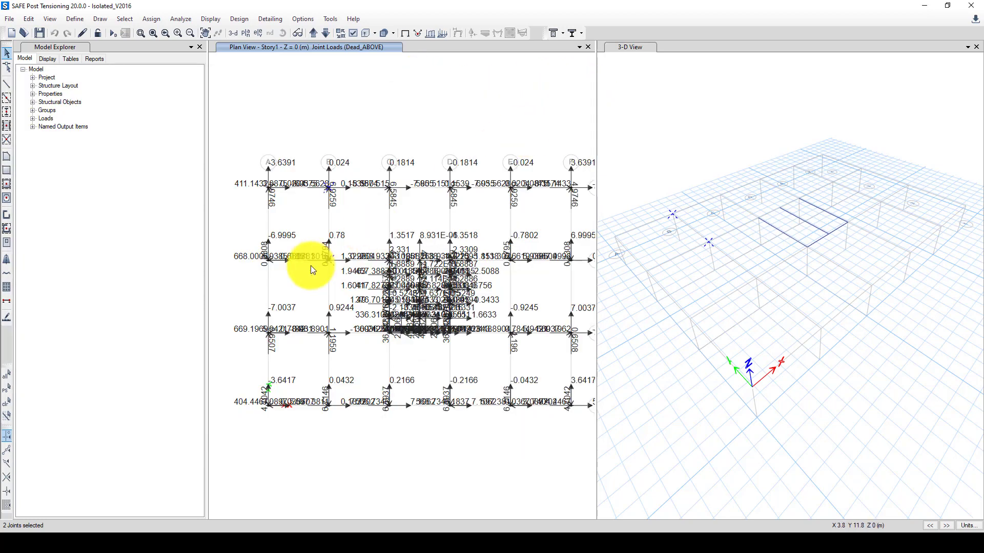
{"action": "scroll", "coordinate": [326, 269], "scroll_direction": "up", "scroll_amount": 2}
{"action": "scroll", "coordinate": [356, 282], "scroll_direction": "down", "scroll_amount": 3}
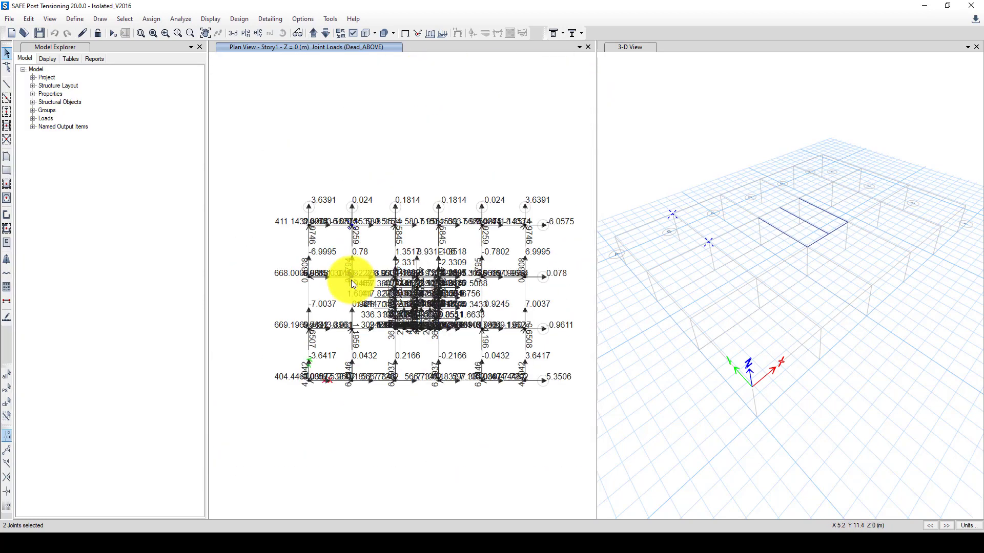
{"action": "scroll", "coordinate": [355, 281], "scroll_direction": "up", "scroll_amount": 2}
{"action": "scroll", "coordinate": [314, 256], "scroll_direction": "down", "scroll_amount": 1}
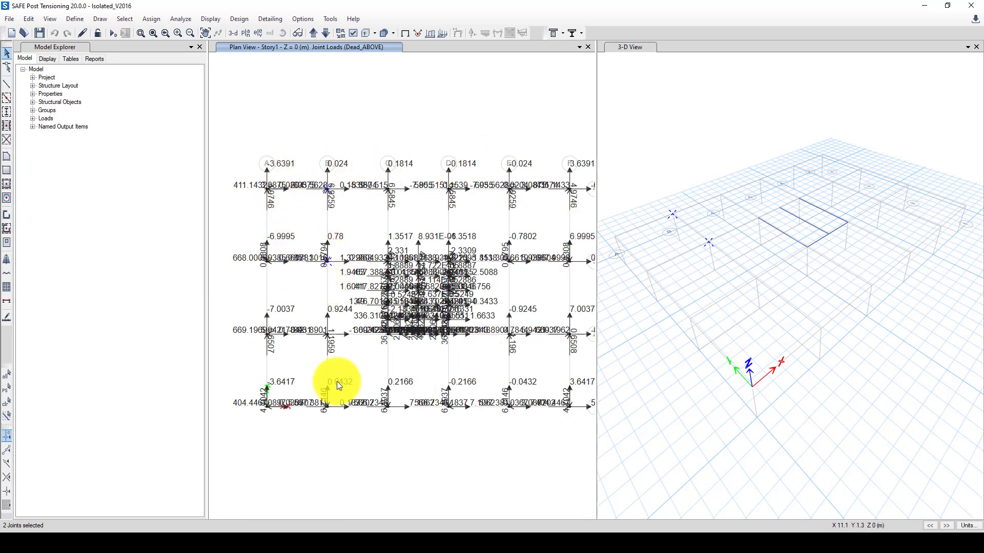
{"action": "scroll", "coordinate": [332, 264], "scroll_direction": "up", "scroll_amount": 2}
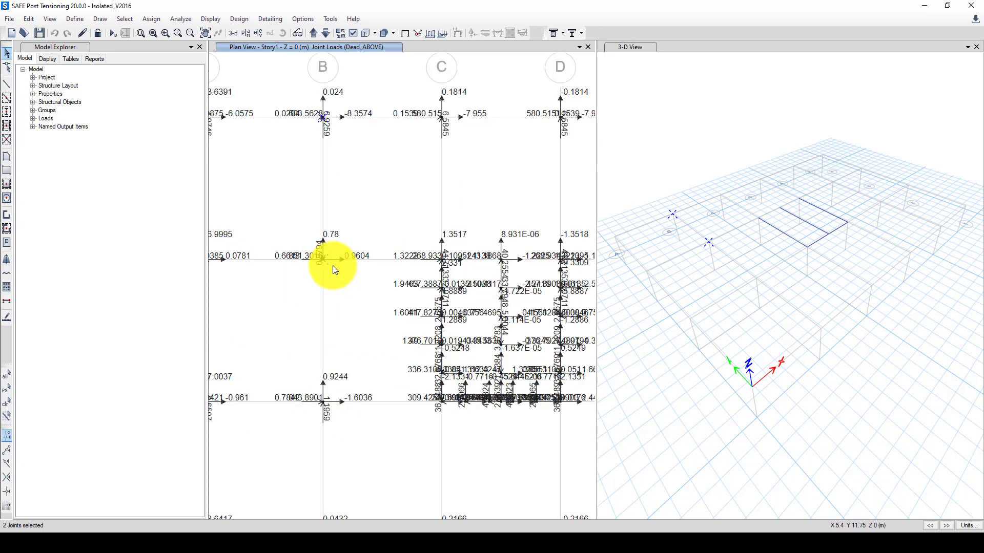
Step: Open the MAT1 material's properties from Material Properties
{"action": "left_click", "coordinate": [76, 20]}
{"action": "left_click", "coordinate": [94, 31]}
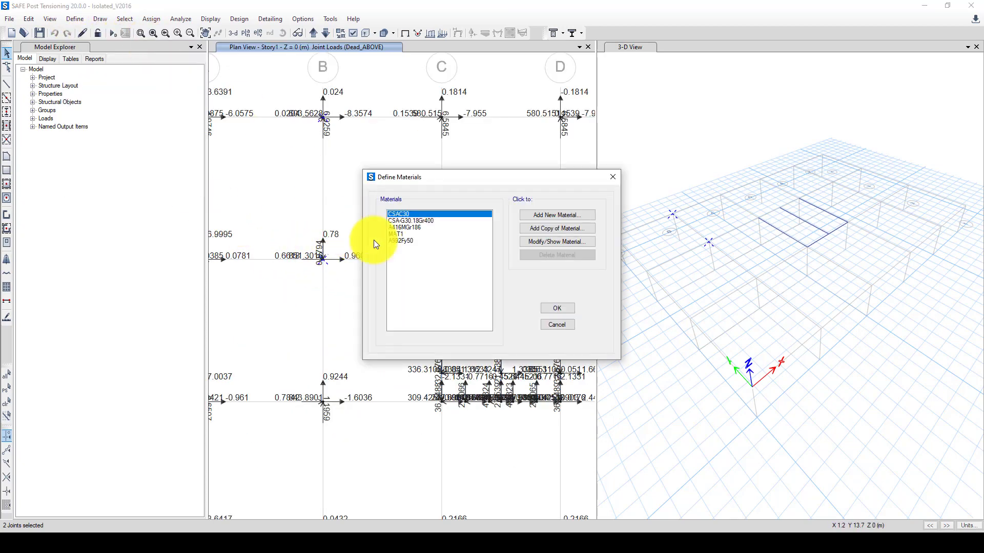
{"action": "left_click", "coordinate": [395, 233]}
{"action": "left_click_drag", "start_coordinate": [482, 177], "coordinate": [440, 163]}
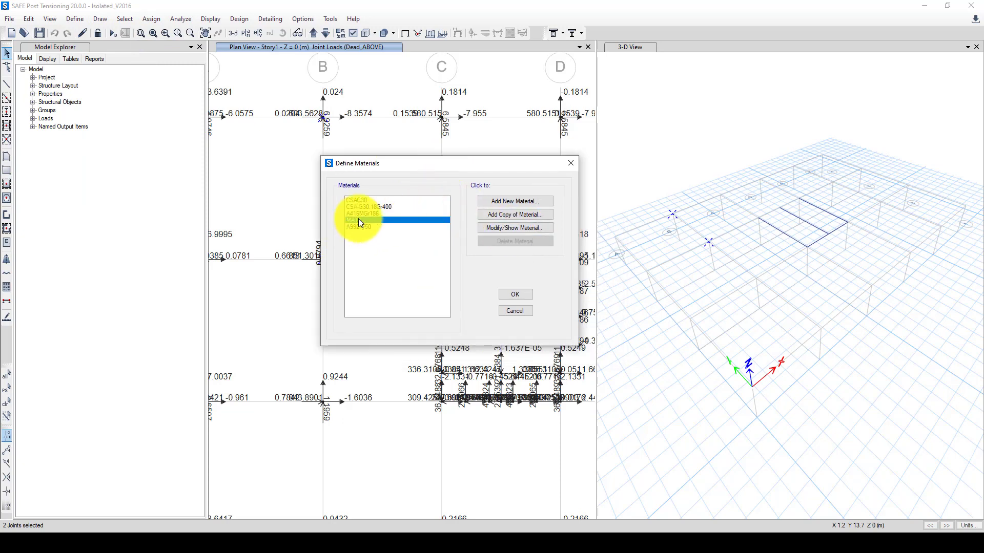
{"action": "left_click", "coordinate": [515, 227]}
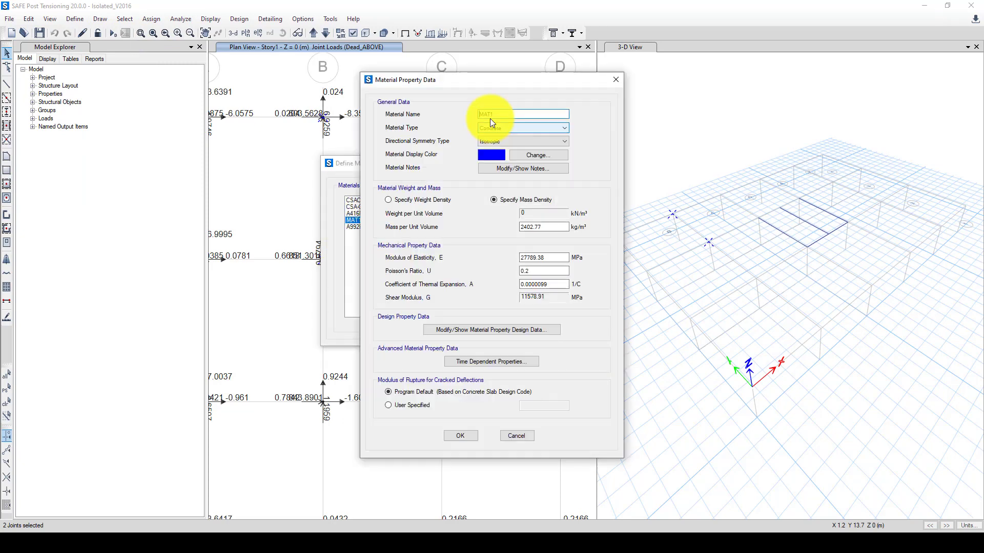
Step: Rename MAT1 to FC5000, review its concrete design strength, and confirm
{"action": "type", "text": "FC5000"}
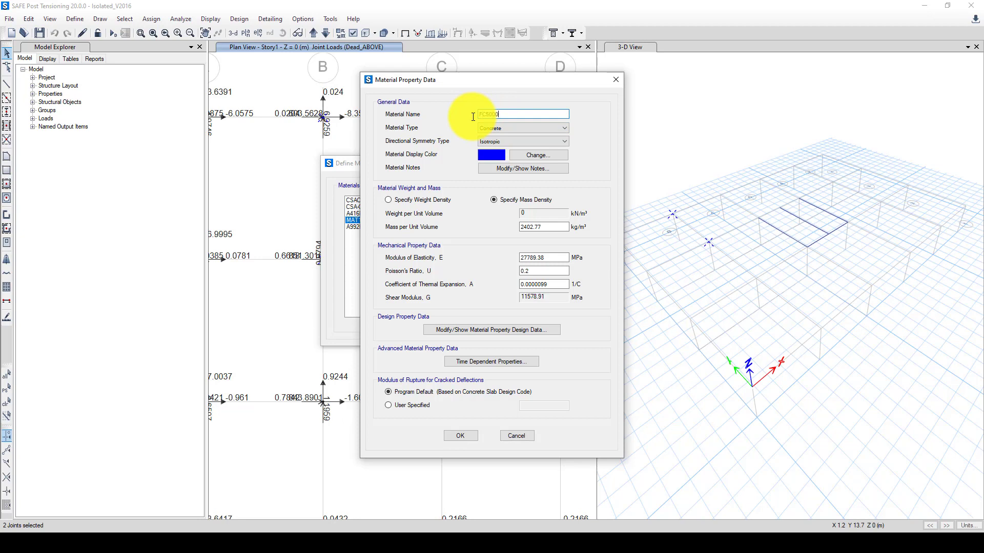
{"action": "left_click", "coordinate": [468, 327]}
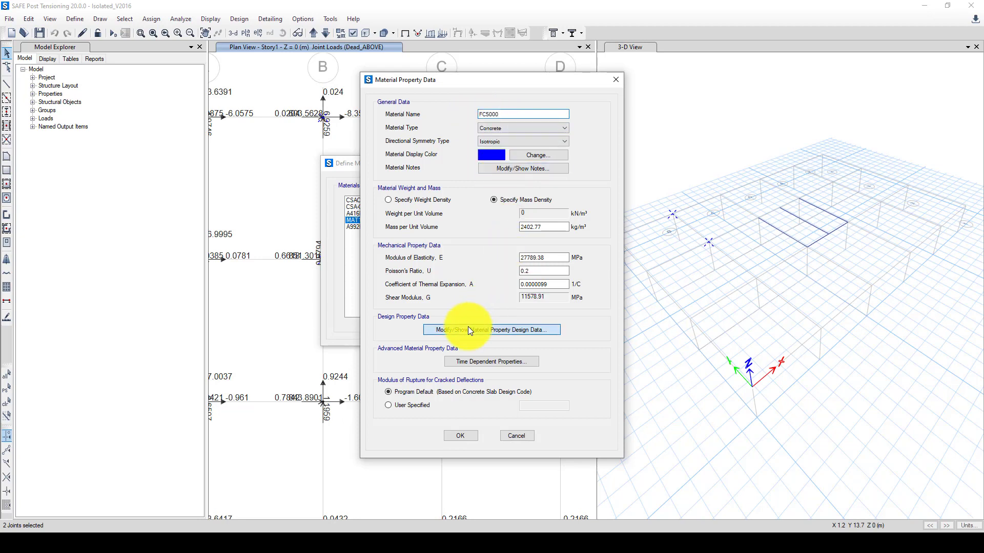
{"action": "double_click", "coordinate": [534, 256]}
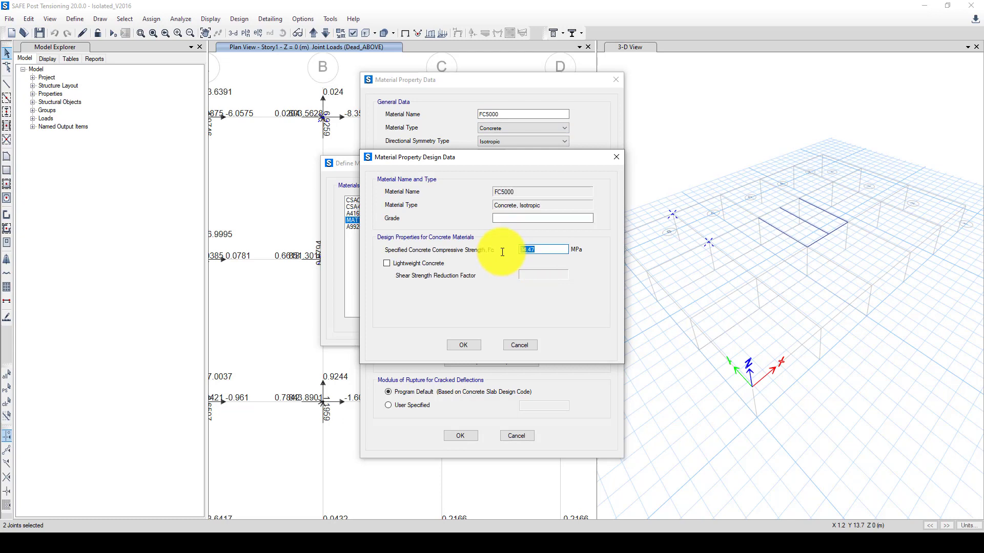
{"action": "left_click", "coordinate": [463, 345]}
{"action": "left_click", "coordinate": [460, 436]}
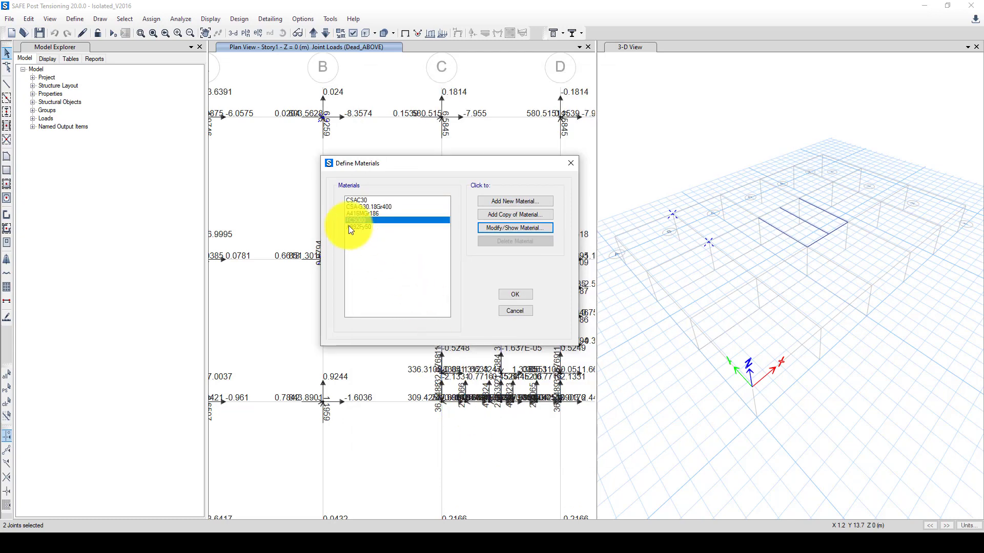
{"action": "left_click", "coordinate": [400, 226]}
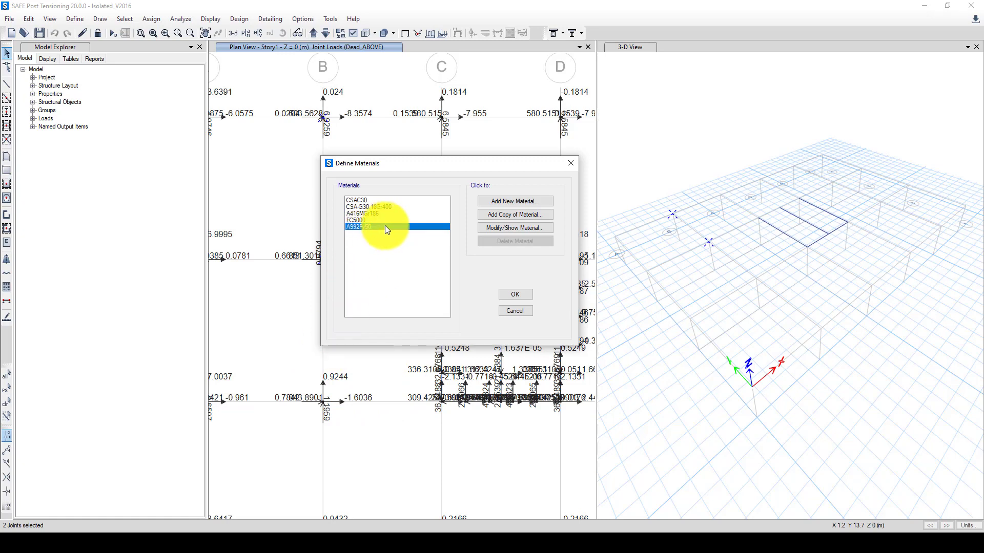
Step: Close the materials list and open SLAB1 in the slab section properties
{"action": "left_click", "coordinate": [508, 294]}
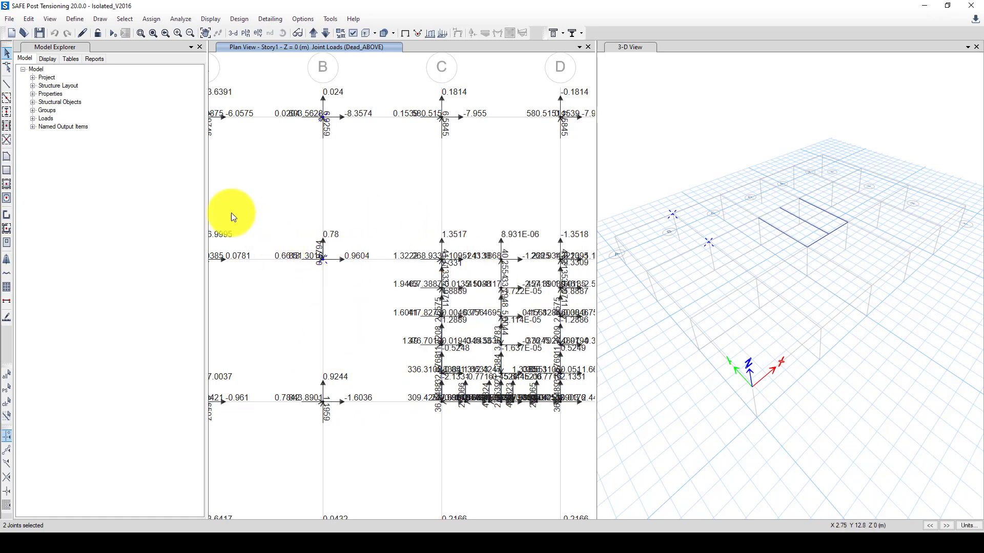
{"action": "left_click", "coordinate": [73, 20]}
{"action": "mouse_move", "coordinate": [93, 49]}
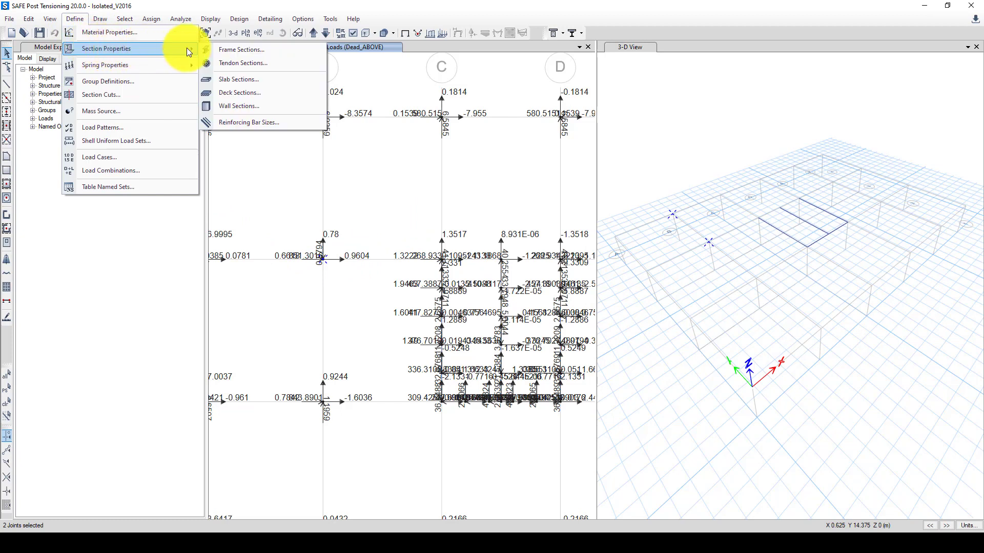
{"action": "left_click", "coordinate": [238, 80]}
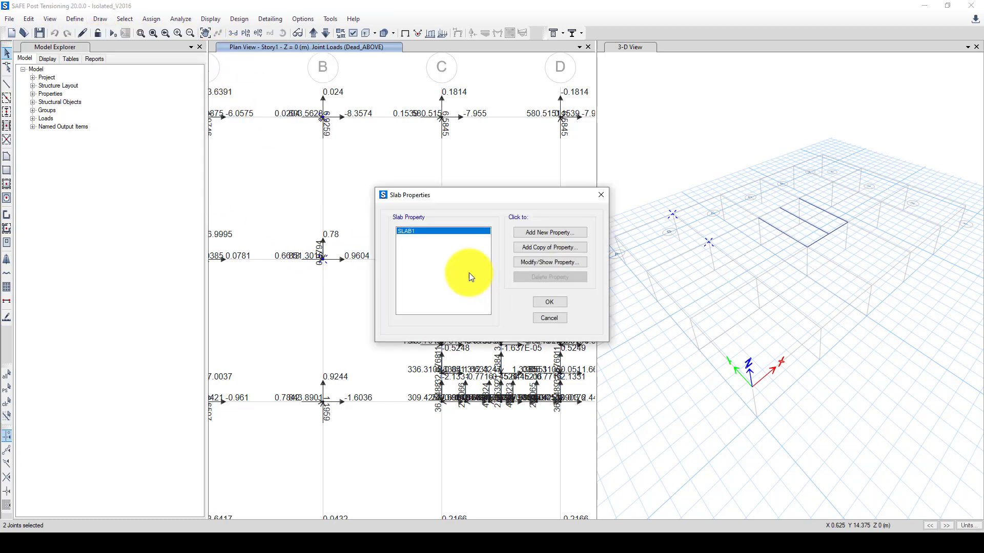
{"action": "left_click", "coordinate": [522, 263]}
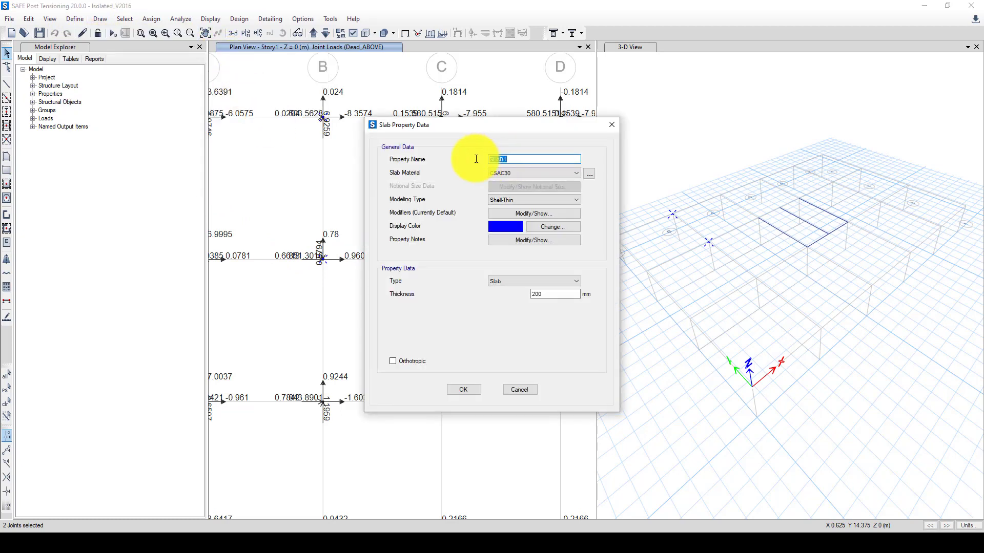
Step: Make the slab property Isolated an FC5000 Footing section, 800 mm thick
{"action": "key", "text": "BackSpace"}
{"action": "left_click", "coordinate": [528, 173]}
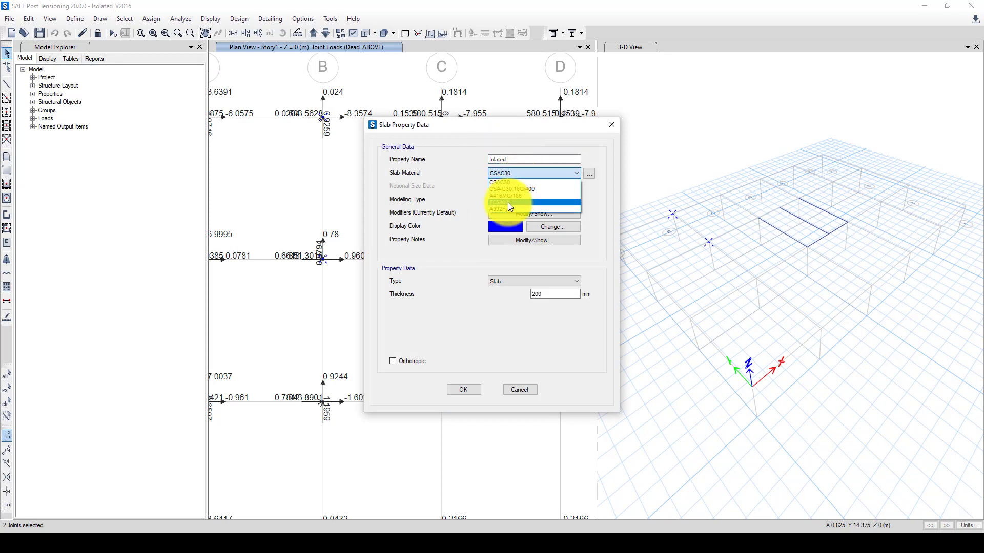
{"action": "left_click", "coordinate": [512, 202]}
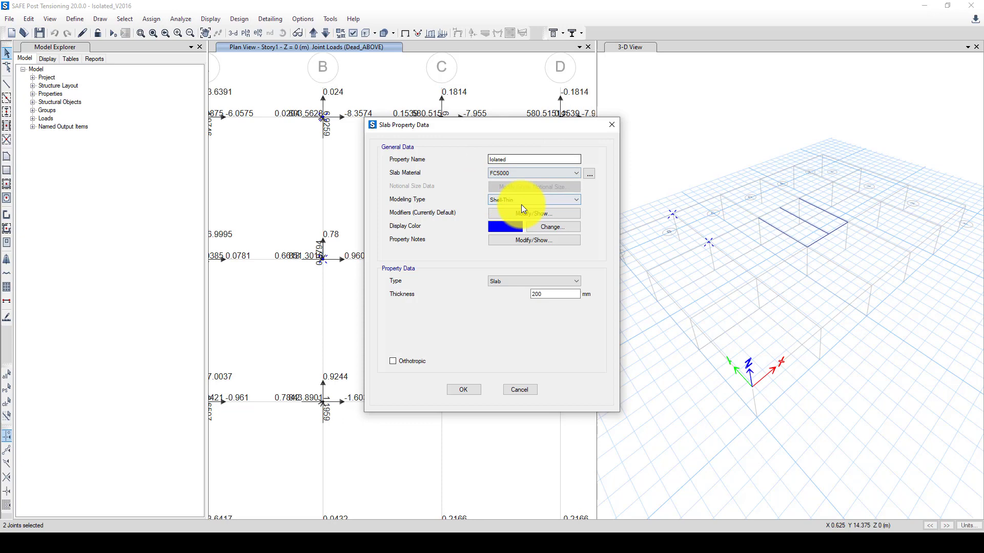
{"action": "left_click", "coordinate": [520, 281]}
{"action": "left_click", "coordinate": [497, 329]}
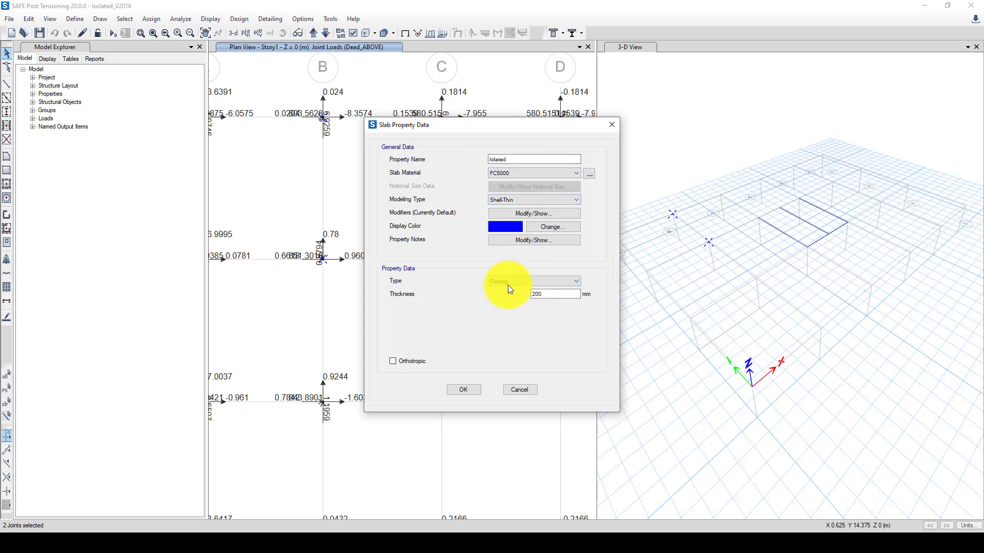
{"action": "left_click_drag", "start_coordinate": [547, 296], "coordinate": [519, 293]}
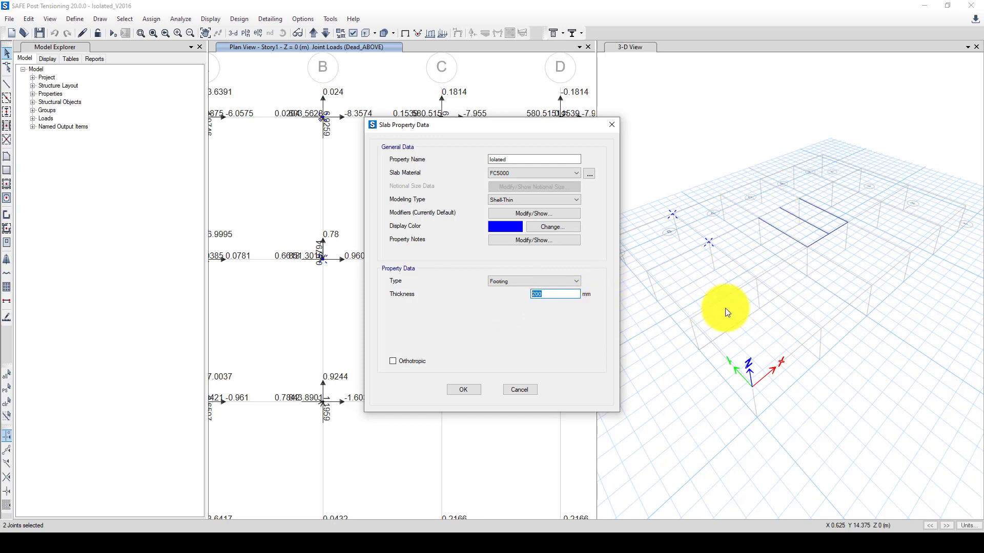
{"action": "type", "text": "60"}
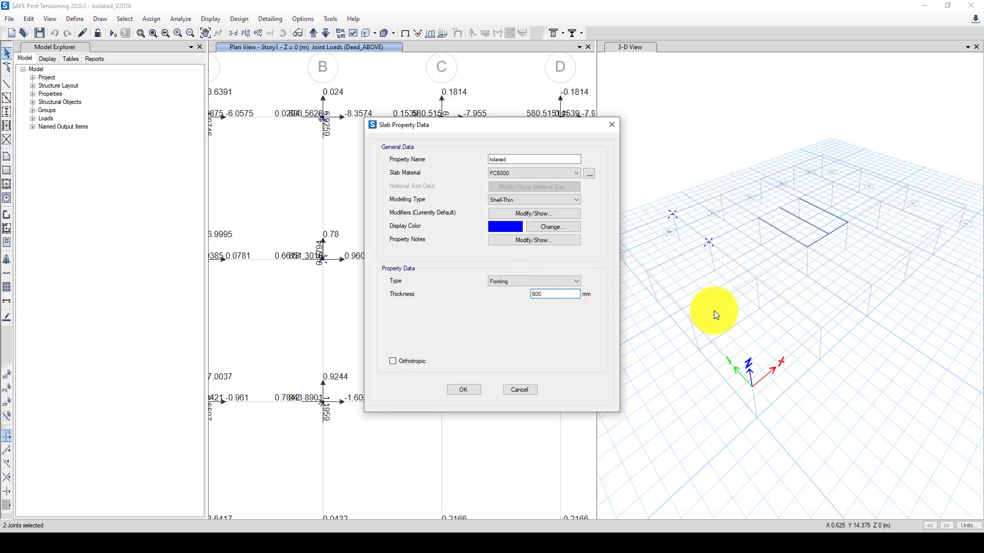
{"action": "left_click", "coordinate": [460, 394]}
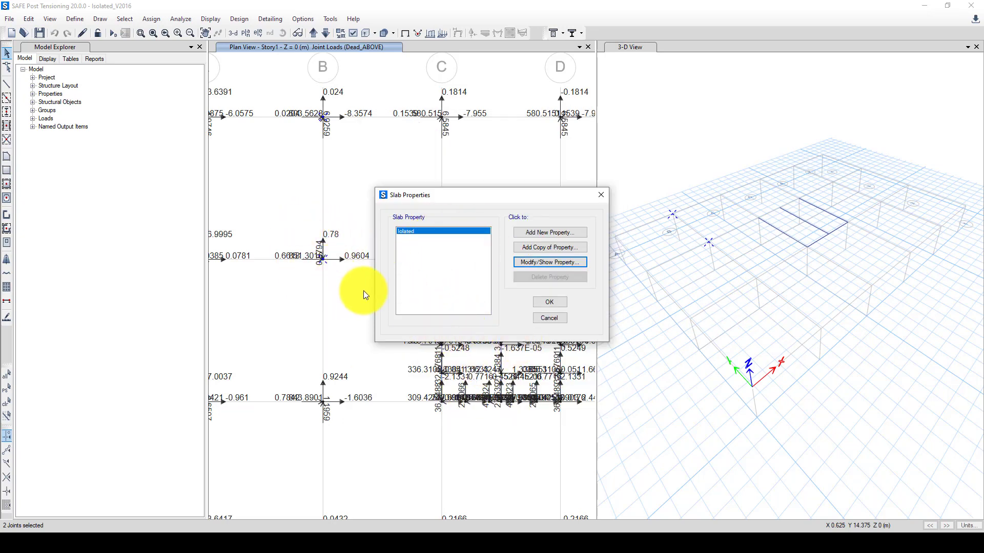
Step: Start a new slab section property and name it Column
{"action": "left_click", "coordinate": [547, 302]}
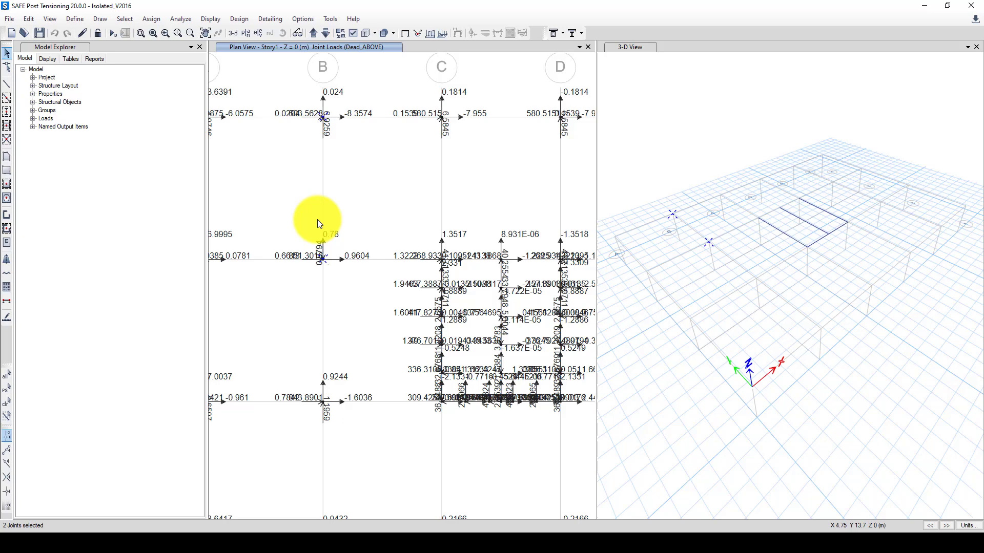
{"action": "scroll", "coordinate": [315, 266], "scroll_direction": "up", "scroll_amount": 3}
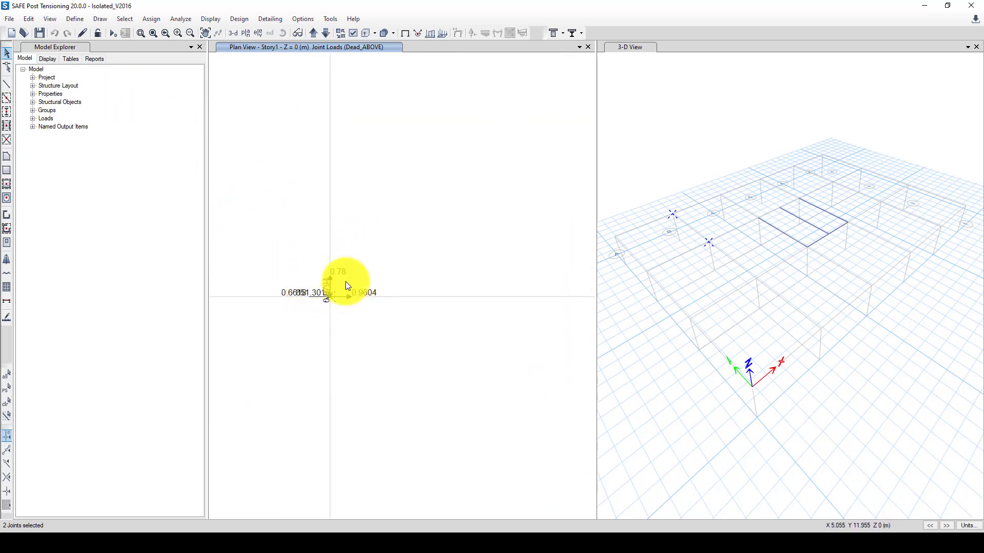
{"action": "left_click", "coordinate": [75, 19]}
{"action": "mouse_move", "coordinate": [109, 50]}
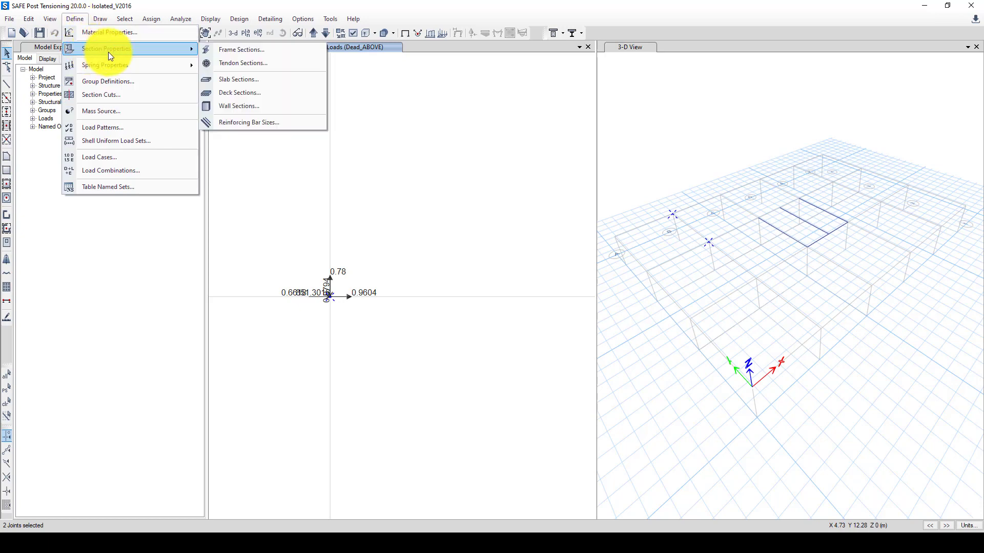
{"action": "left_click", "coordinate": [238, 79]}
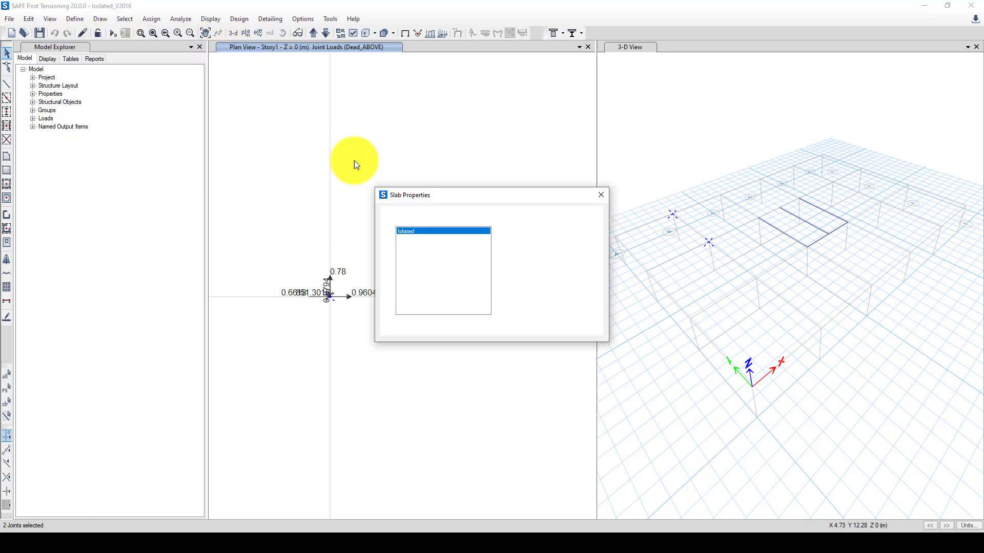
{"action": "left_click", "coordinate": [549, 247]}
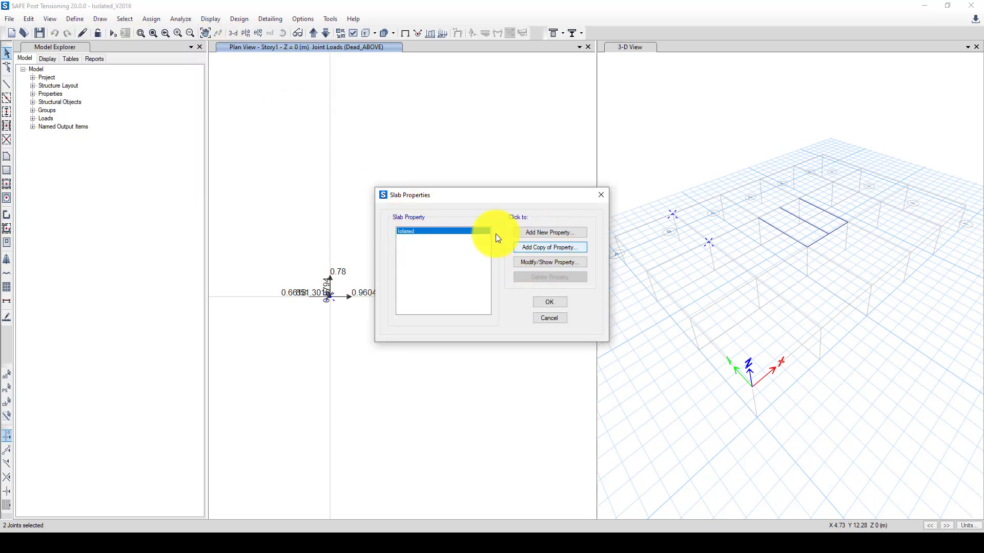
{"action": "type", "text": "ColumnSlab1"}
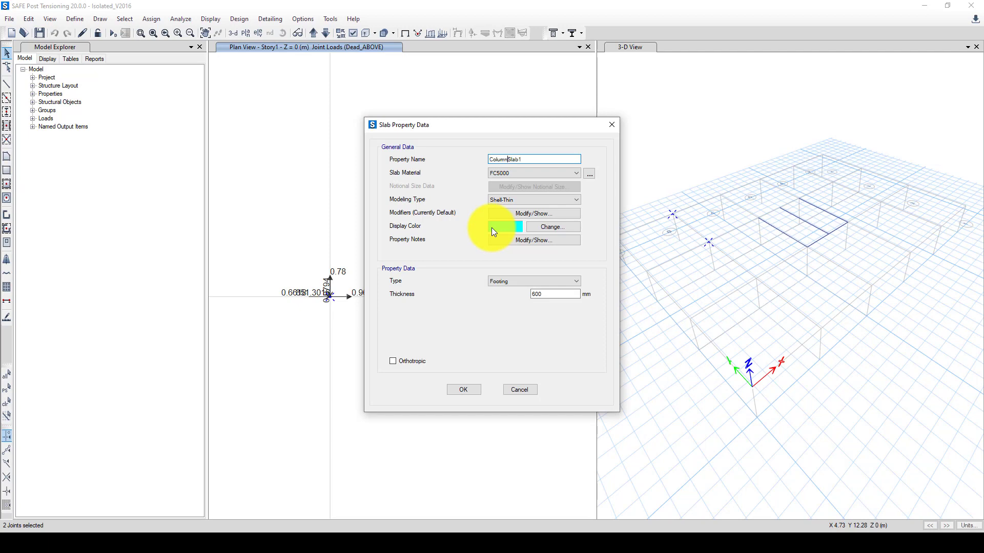
{"action": "left_click_drag", "start_coordinate": [535, 154], "coordinate": [479, 158]}
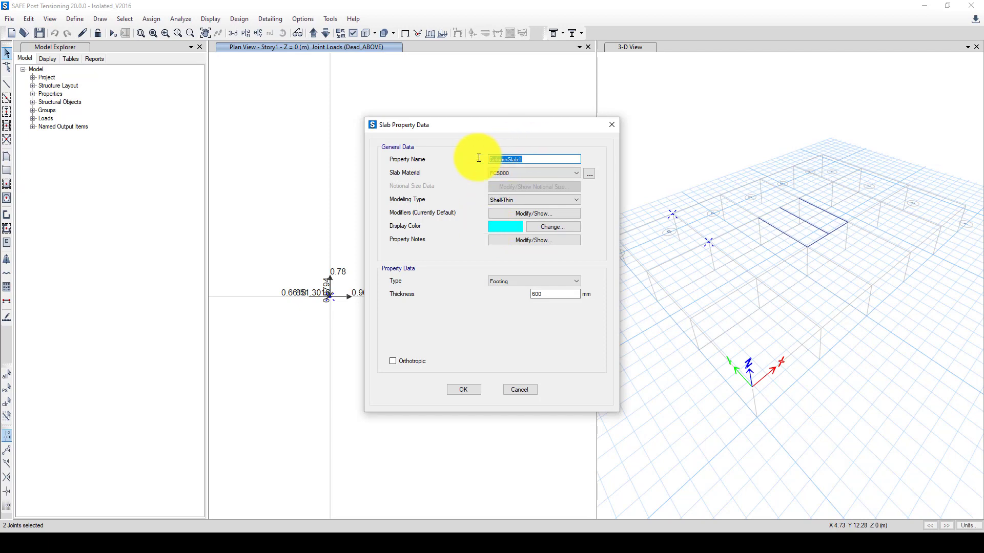
{"action": "type", "text": "Colum"}
Step: Make the Column slab a Stiff type with 600 mm thickness and confirm it
{"action": "left_click", "coordinate": [506, 282]}
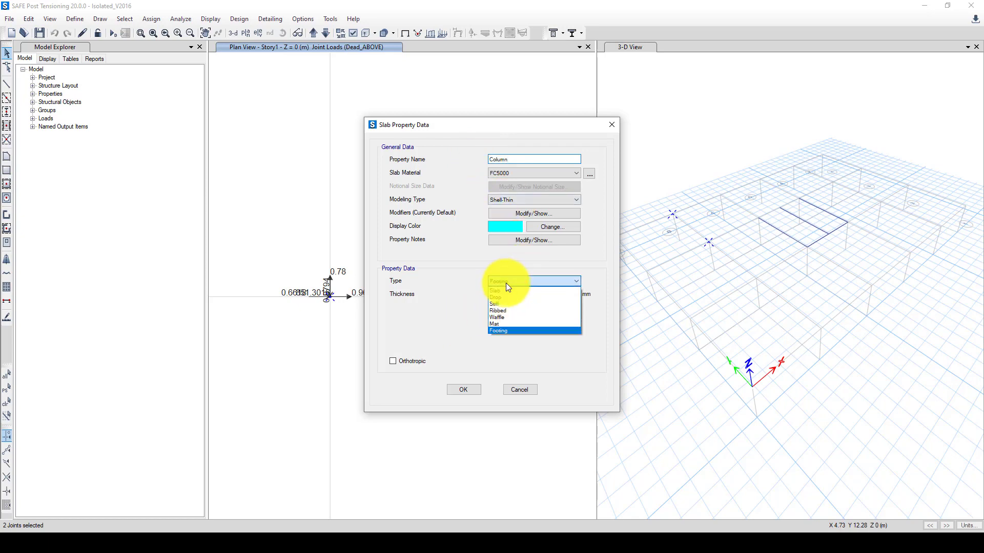
{"action": "left_click", "coordinate": [503, 305]}
{"action": "double_click", "coordinate": [549, 295]}
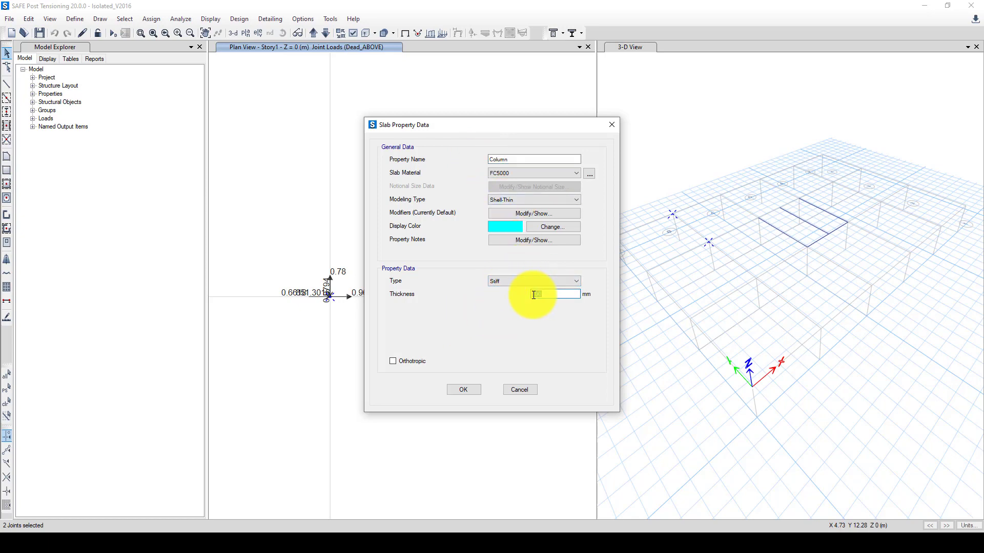
{"action": "left_click", "coordinate": [470, 394]}
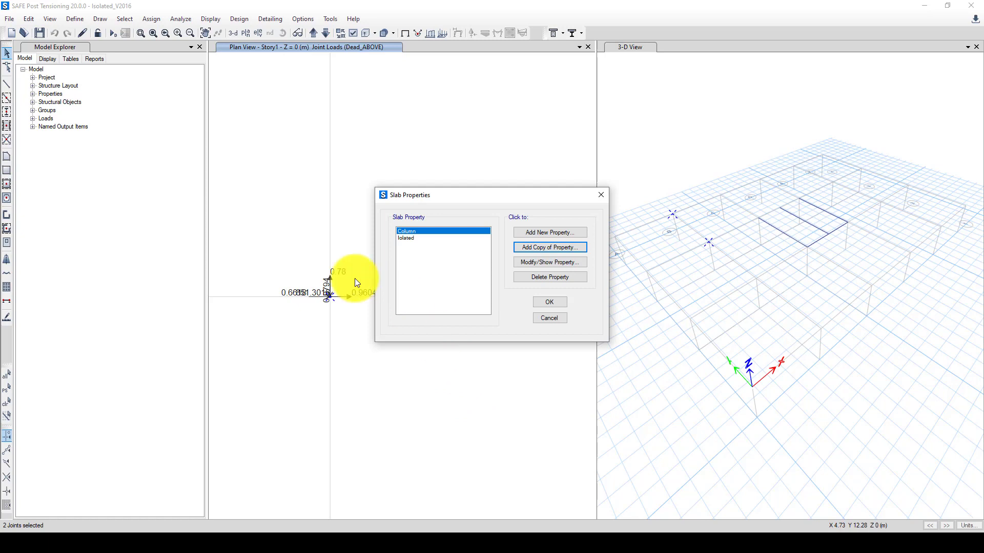
{"action": "left_click", "coordinate": [550, 303]}
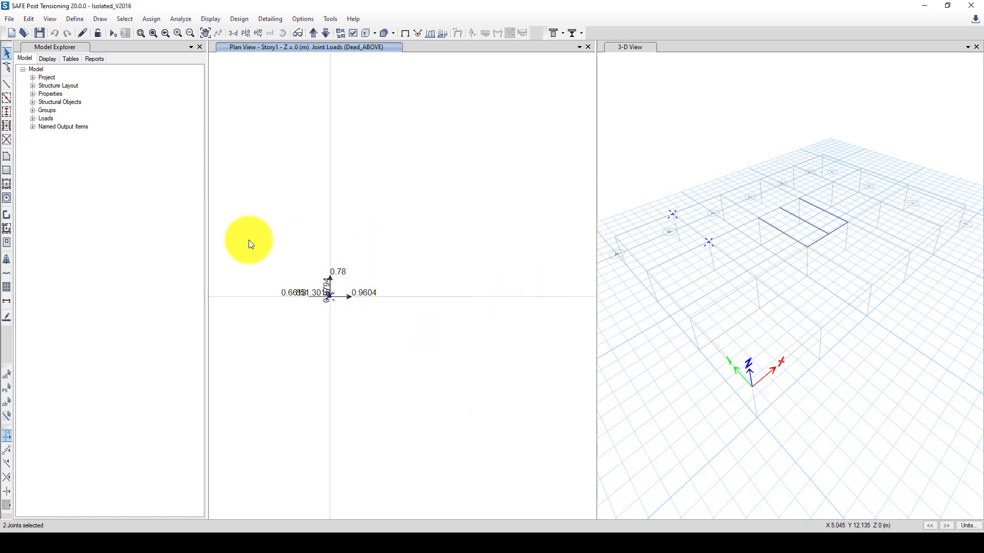
Step: Draw an Isolated area around the column joint, 3200 mm in X and 2000 mm in Y
{"action": "left_click", "coordinate": [8, 201]}
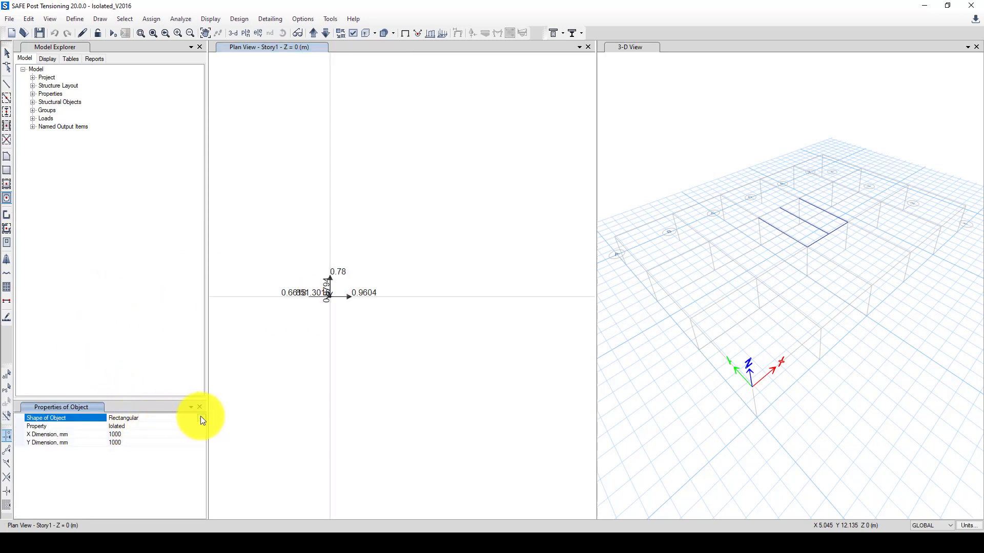
{"action": "left_click", "coordinate": [127, 434]}
{"action": "left_click_drag", "start_coordinate": [128, 434], "coordinate": [105, 434]}
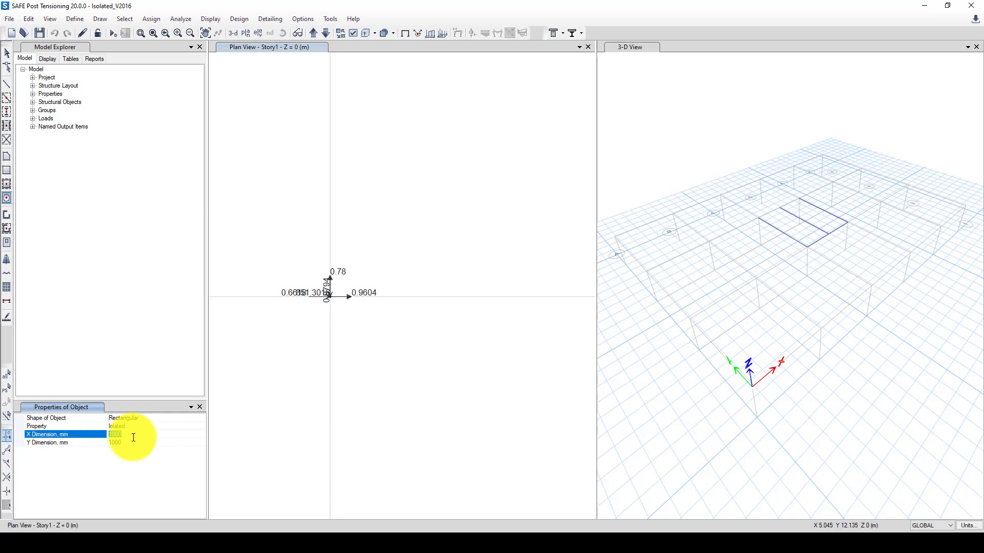
{"action": "type", "text": "3200"}
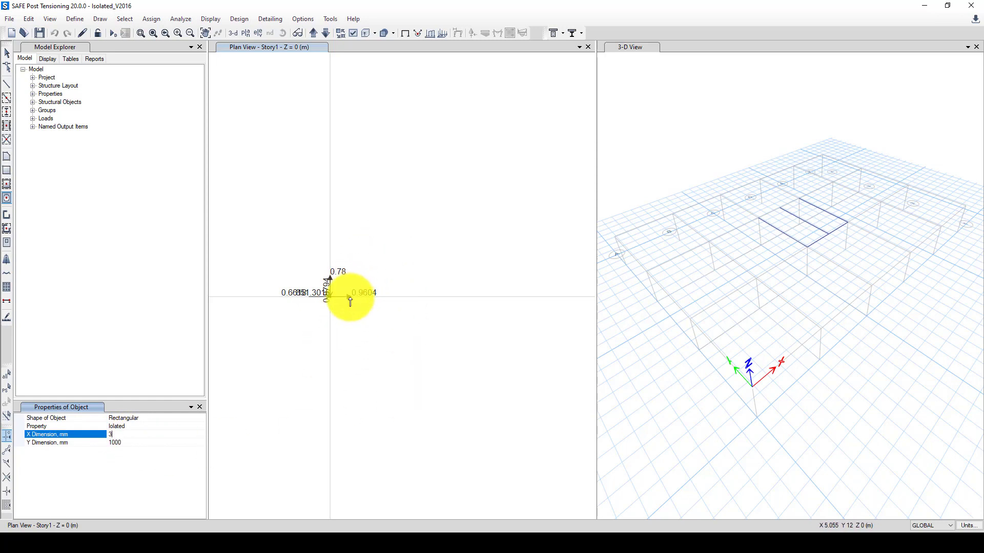
{"action": "left_click", "coordinate": [124, 444]}
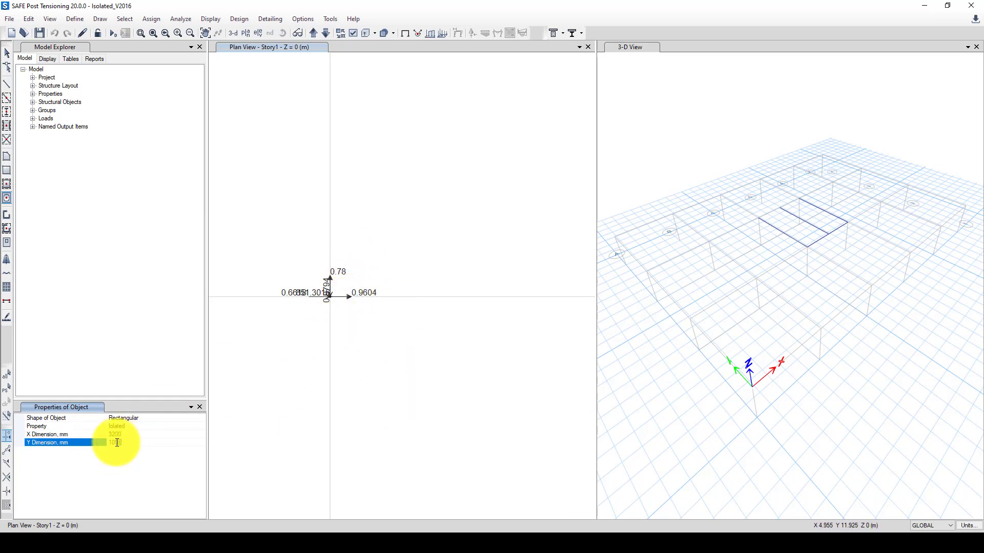
{"action": "type", "text": "200"}
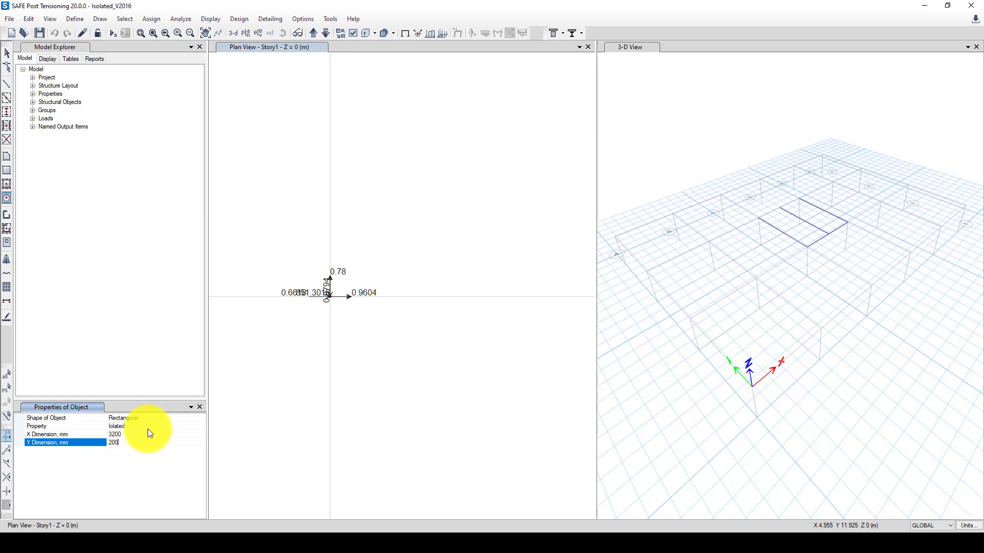
{"action": "type", "text": "0"}
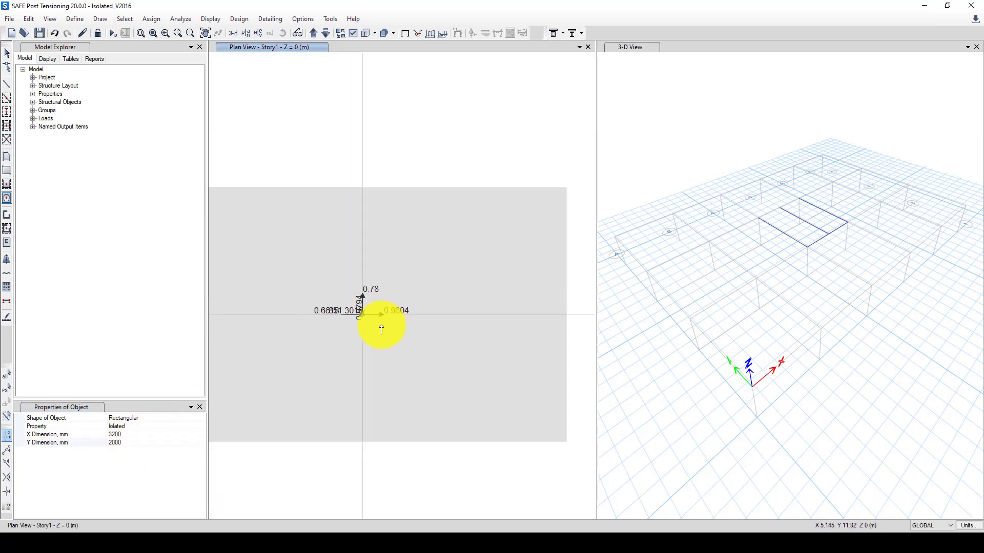
{"action": "scroll", "coordinate": [387, 307], "scroll_direction": "down", "scroll_amount": 2}
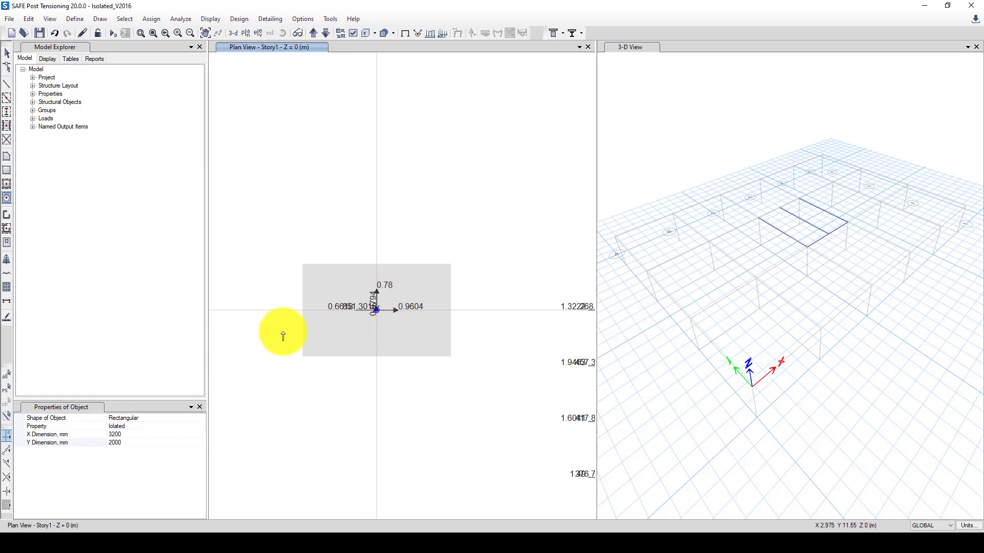
Step: Draw a 400 × 400 mm area with the Column property at the central column joint
{"action": "left_click", "coordinate": [131, 426]}
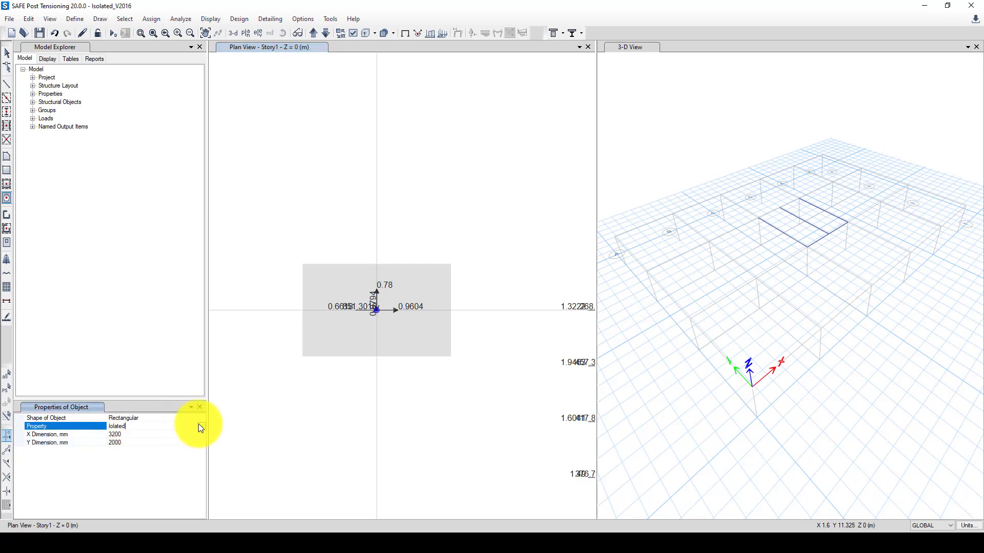
{"action": "left_click", "coordinate": [200, 426]}
{"action": "left_click", "coordinate": [122, 434]}
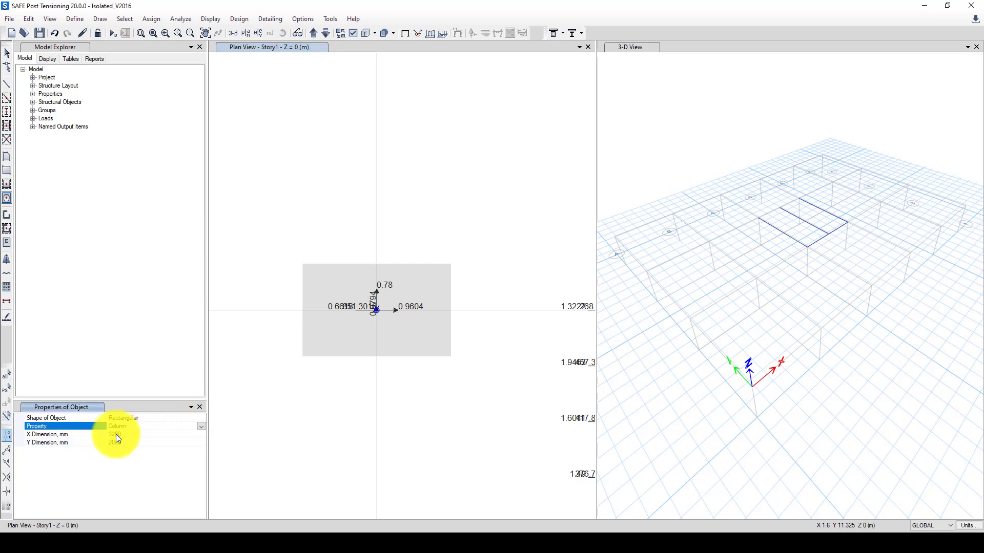
{"action": "left_click", "coordinate": [116, 434]}
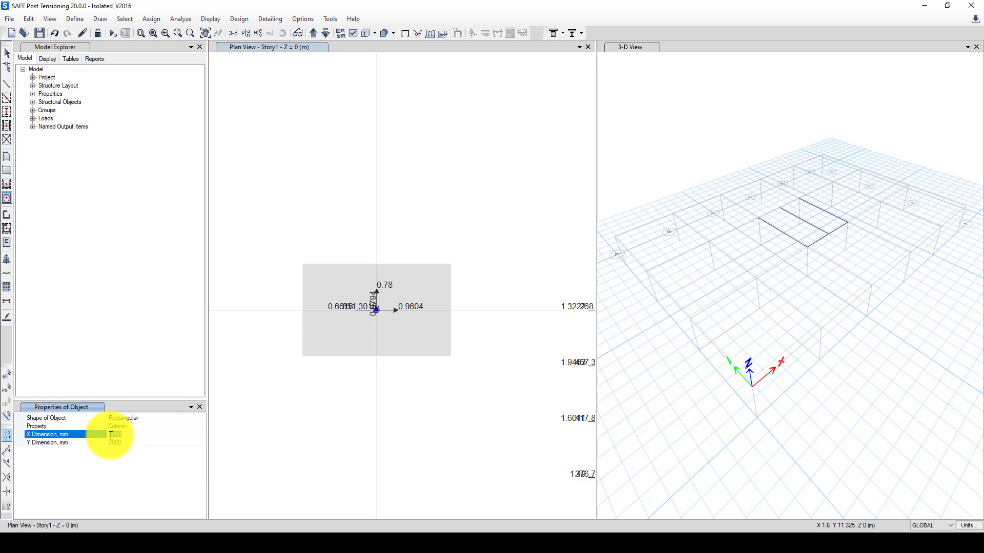
{"action": "type", "text": "400"}
{"action": "left_click", "coordinate": [123, 442]}
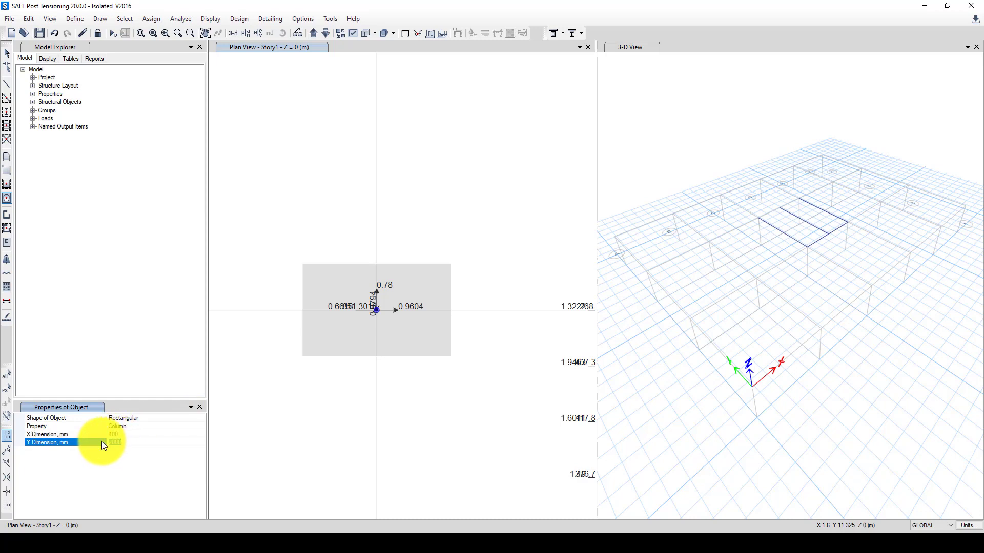
{"action": "type", "text": "400"}
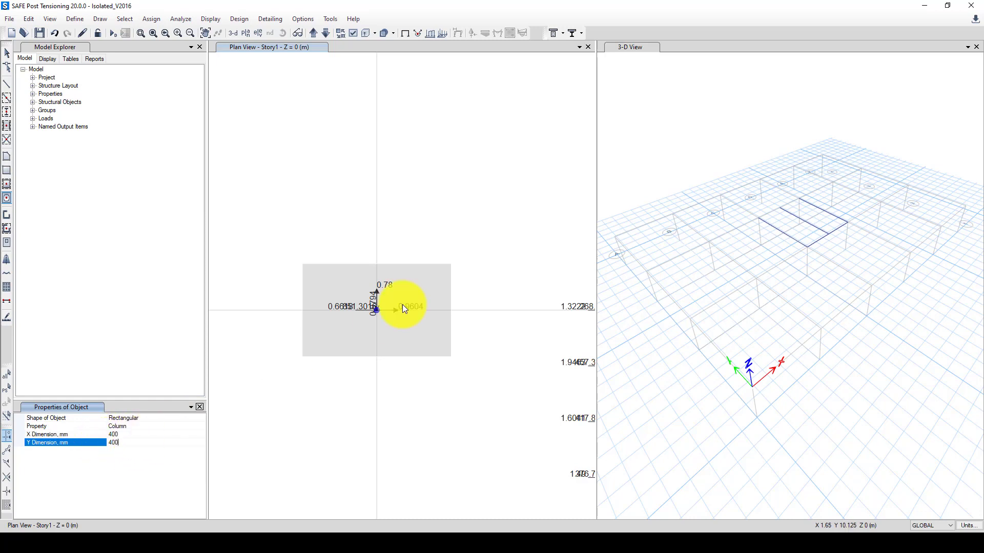
{"action": "left_click", "coordinate": [36, 67]}
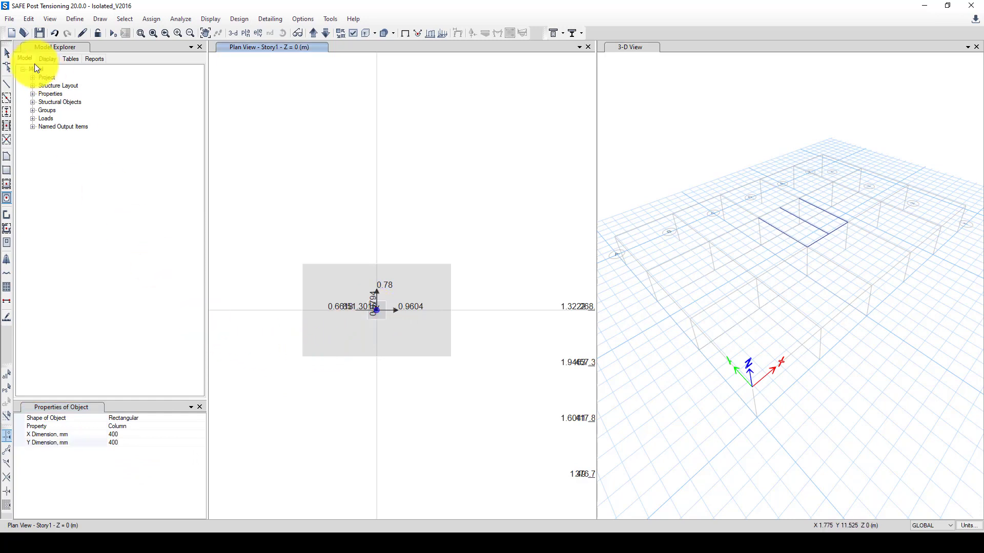
{"action": "left_click", "coordinate": [8, 54]}
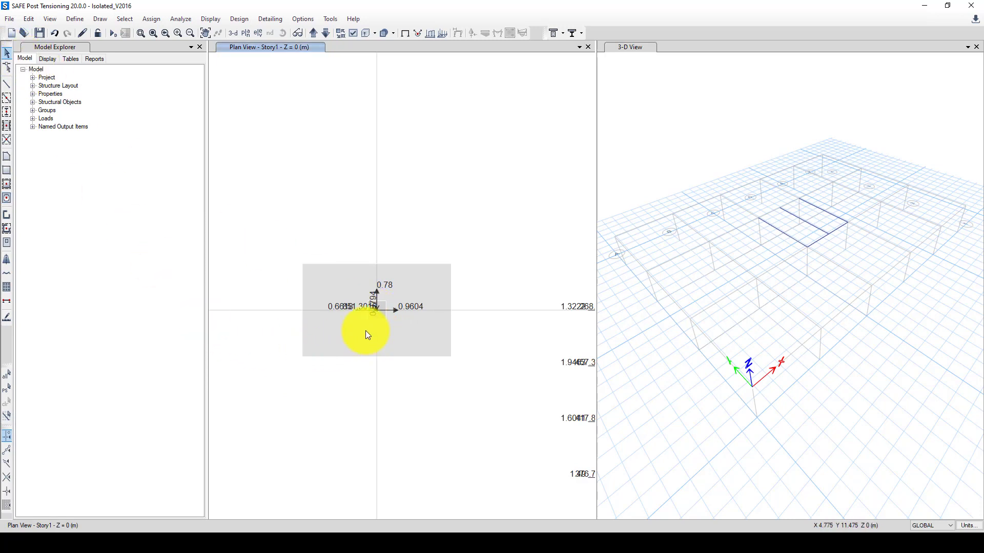
Step: Select the footing, choose SOIL1 area springs and show the spring definitions
{"action": "left_click", "coordinate": [330, 264]}
{"action": "left_click", "coordinate": [331, 281]}
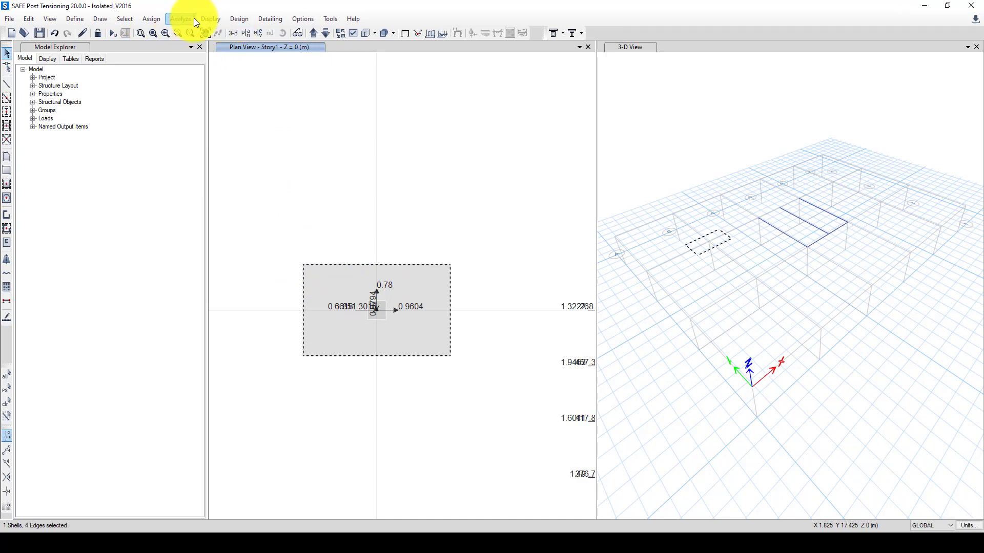
{"action": "left_click", "coordinate": [152, 19]}
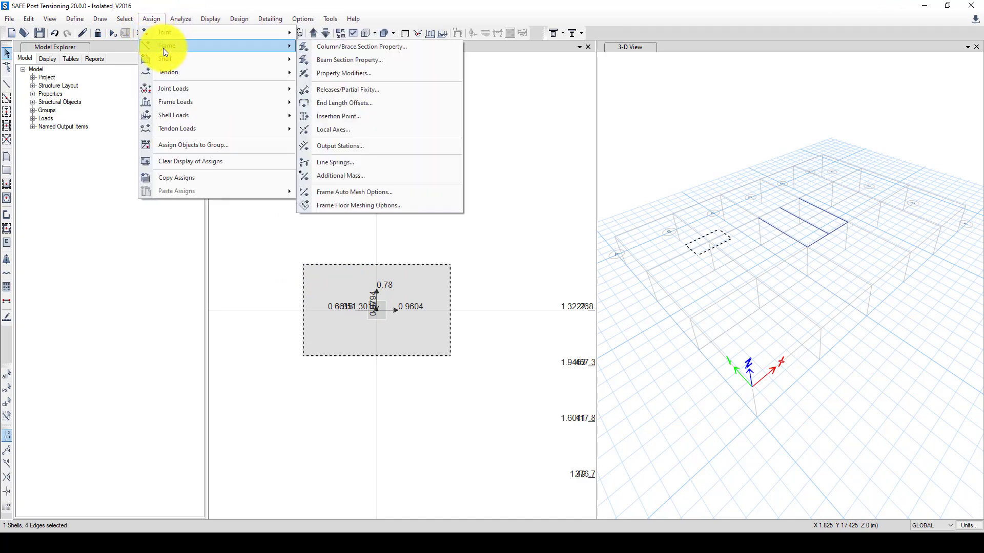
{"action": "mouse_move", "coordinate": [240, 58]}
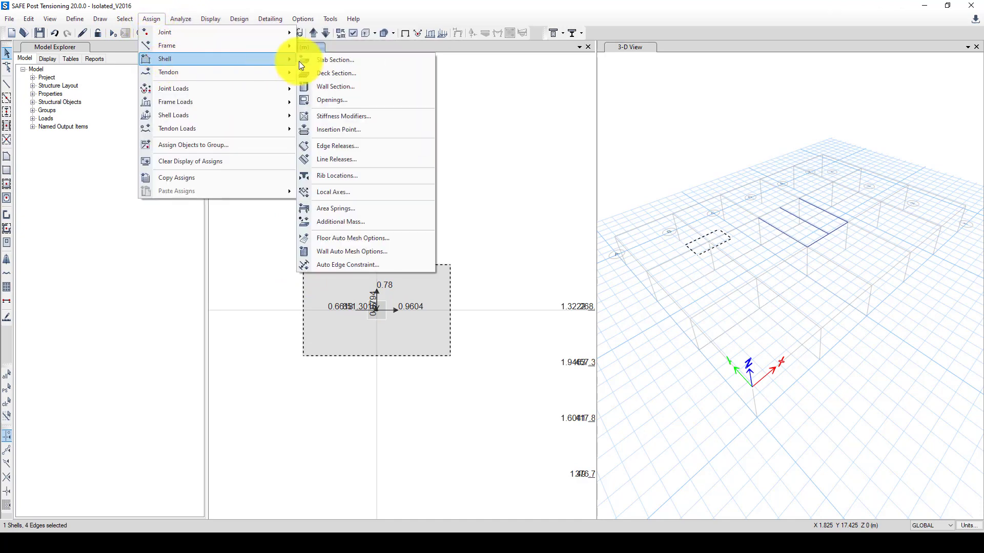
{"action": "left_click", "coordinate": [367, 207]}
{"action": "left_click_drag", "start_coordinate": [489, 158], "coordinate": [623, 138]}
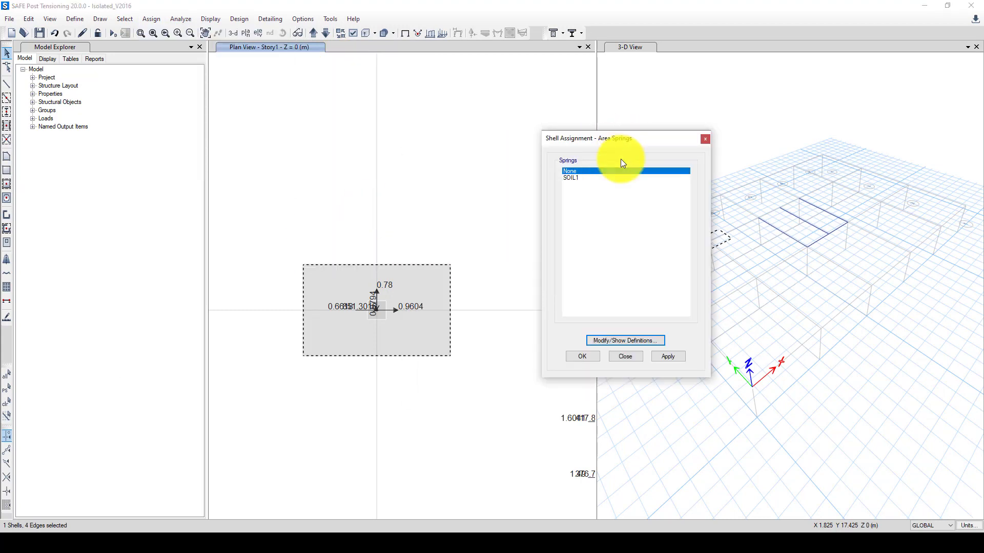
{"action": "left_click", "coordinate": [574, 186]}
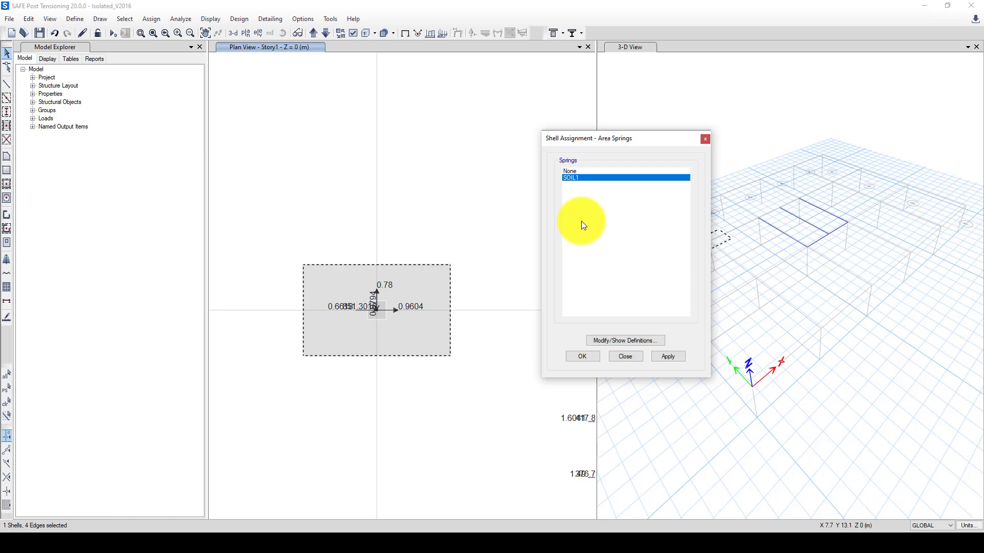
{"action": "left_click", "coordinate": [624, 342]}
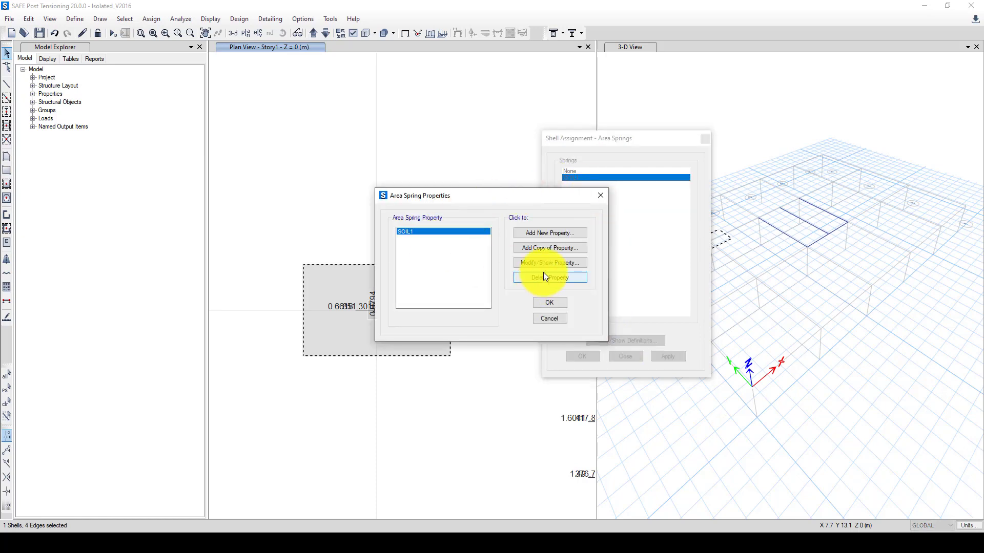
Step: Set SOIL1's subgrade modulus to 200*120 (24000 kN/m/m²) and verify it
{"action": "left_click", "coordinate": [544, 263]}
{"action": "left_click_drag", "start_coordinate": [531, 230], "coordinate": [517, 230]}
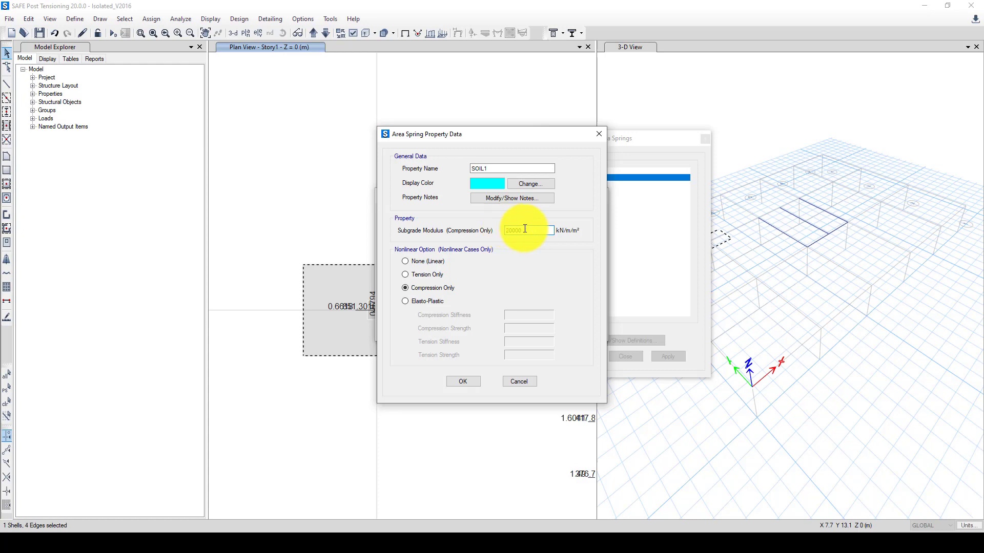
{"action": "left_click", "coordinate": [514, 229]}
{"action": "double_click", "coordinate": [517, 230]}
{"action": "type", "text": "200"}
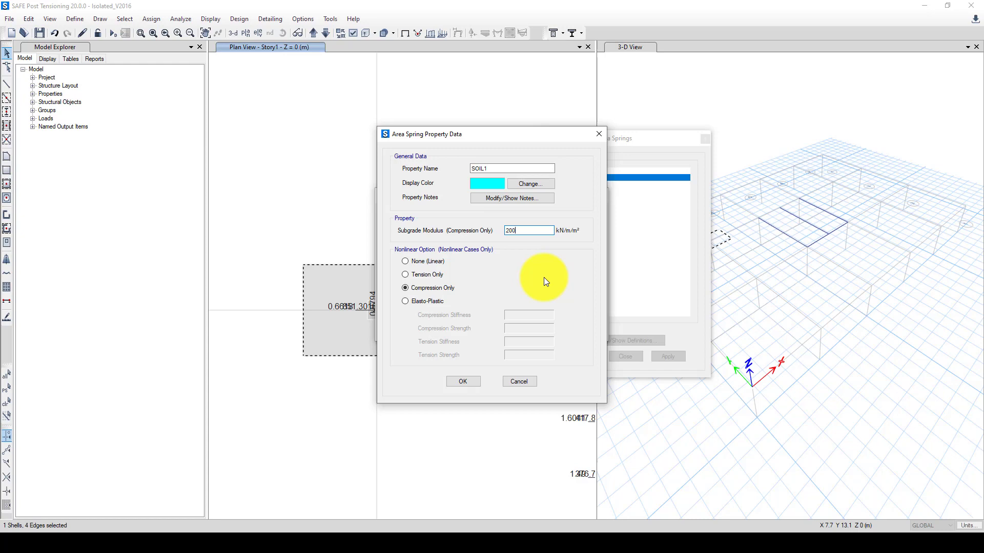
{"action": "type", "text": "*120"}
{"action": "left_click", "coordinate": [469, 382]}
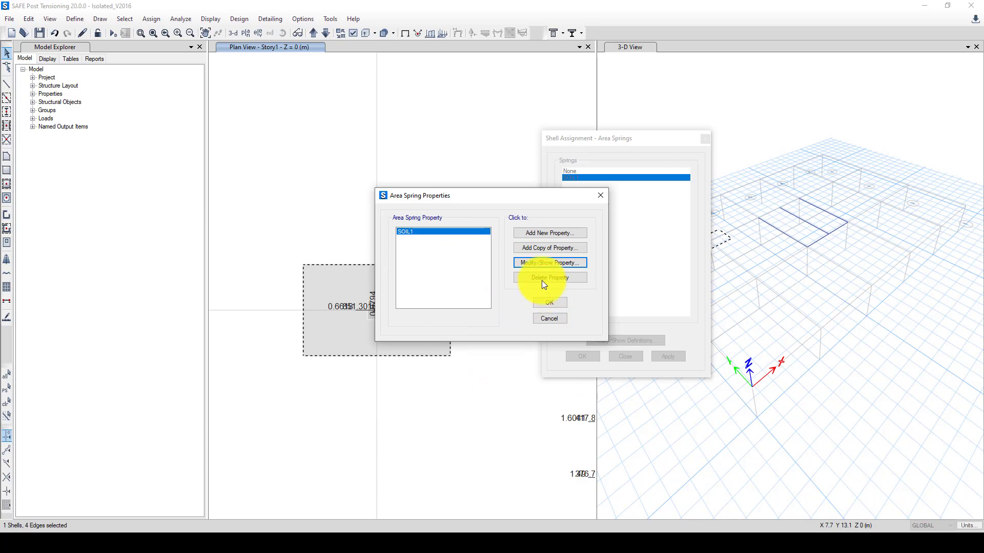
{"action": "left_click", "coordinate": [537, 264]}
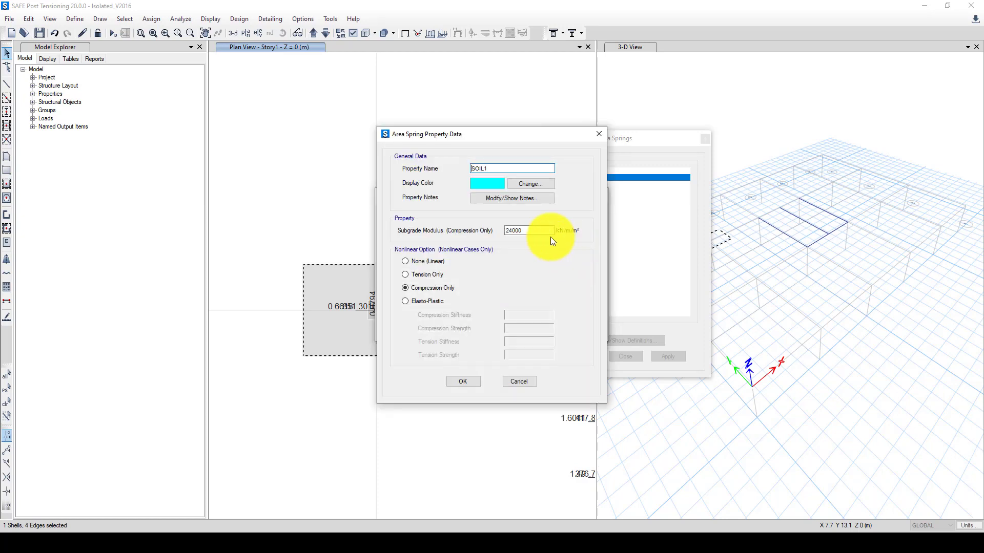
{"action": "left_click", "coordinate": [467, 380]}
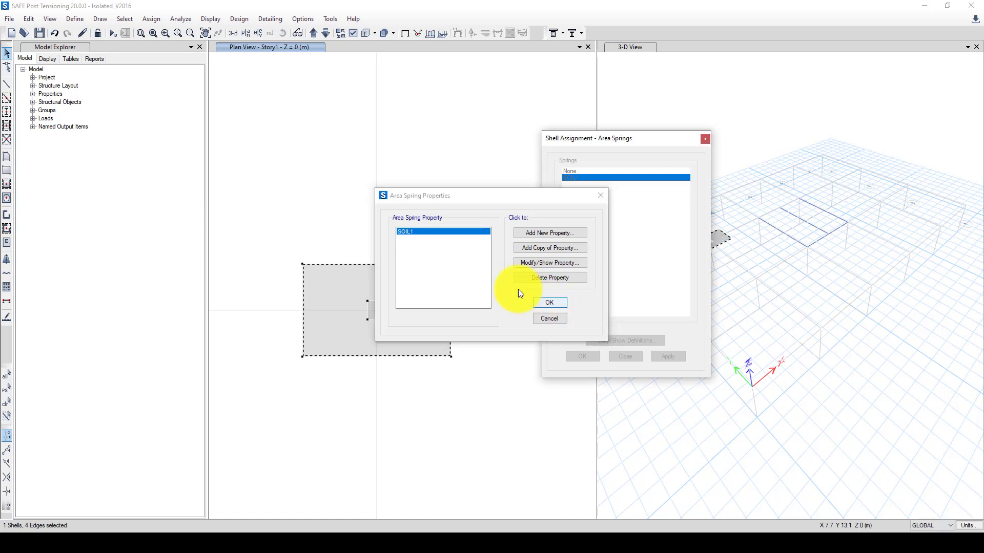
Step: Assign the SOIL1 area spring to the footing slab
{"action": "left_click", "coordinate": [655, 355]}
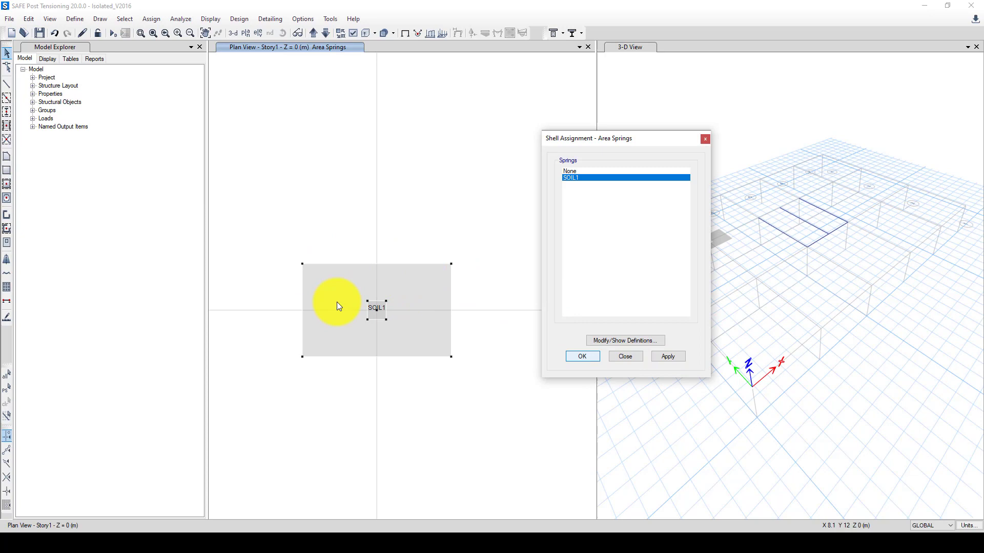
{"action": "left_click", "coordinate": [568, 357]}
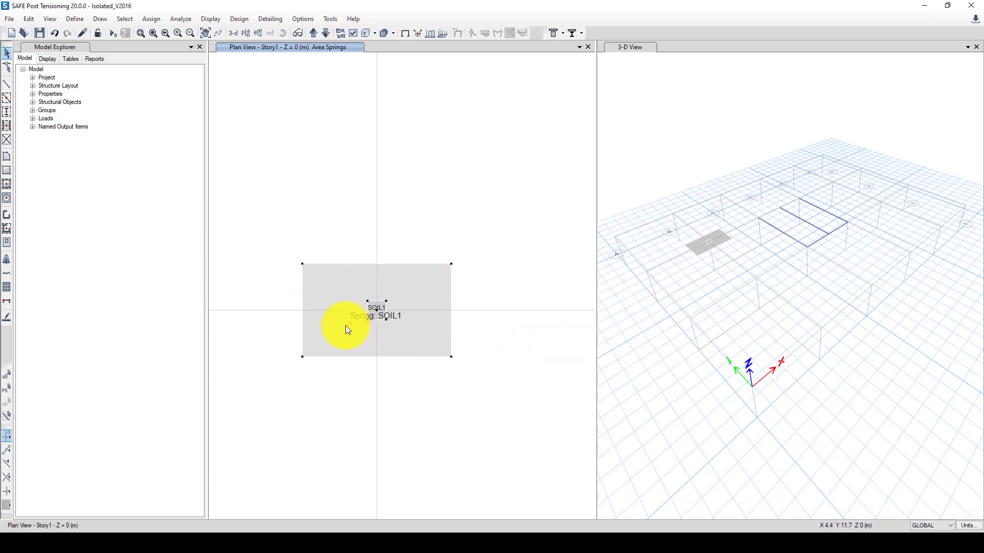
{"action": "mouse_move", "coordinate": [339, 325]}
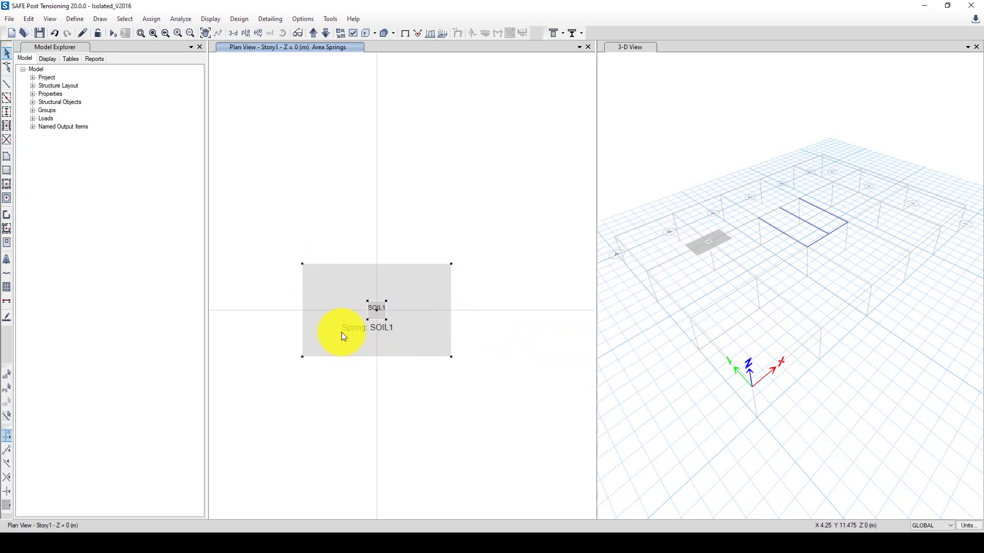
Step: Open the grid-based design strip options and dismiss them without adding strips
{"action": "left_click", "coordinate": [32, 19]}
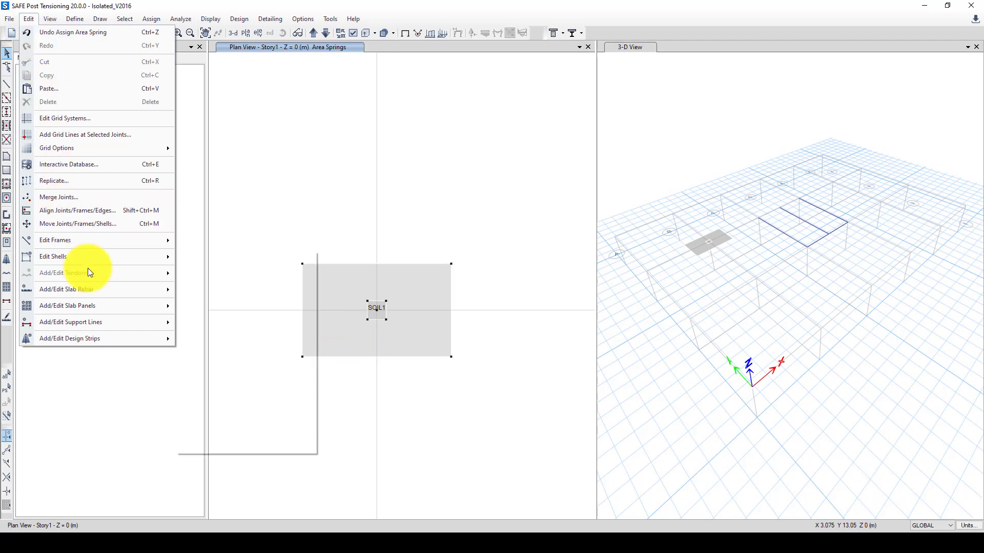
{"action": "mouse_move", "coordinate": [100, 338]}
{"action": "left_click", "coordinate": [214, 341]}
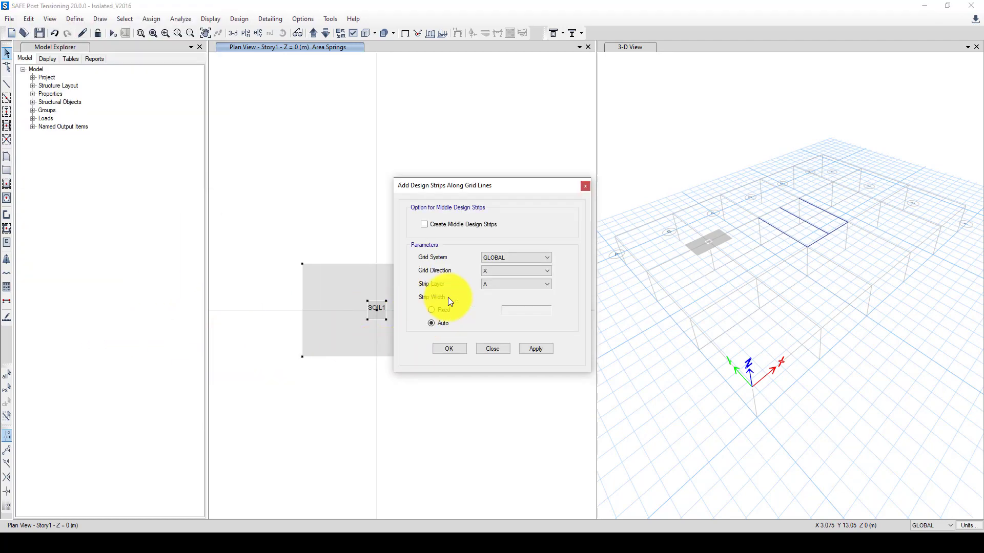
{"action": "left_click_drag", "start_coordinate": [508, 190], "coordinate": [531, 194]}
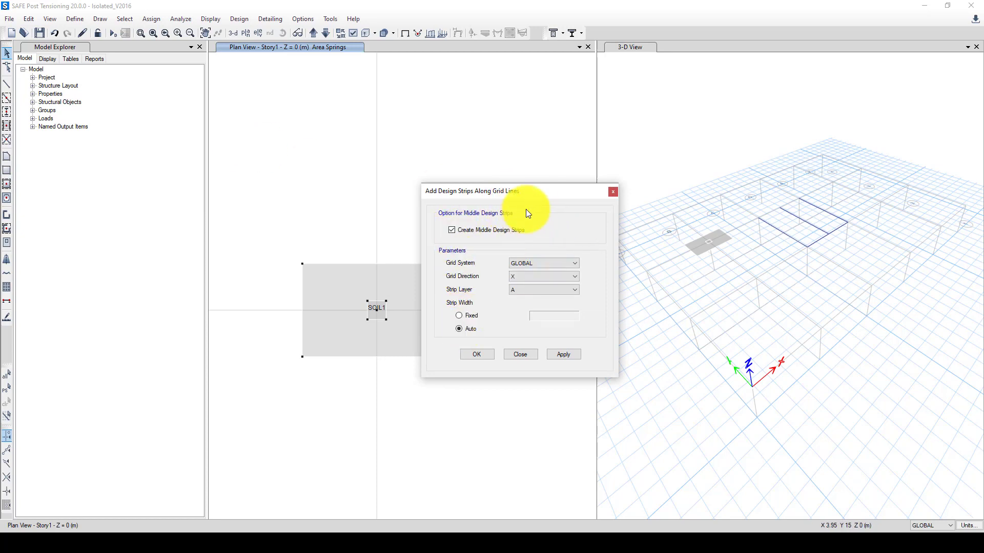
{"action": "left_click", "coordinate": [29, 19]}
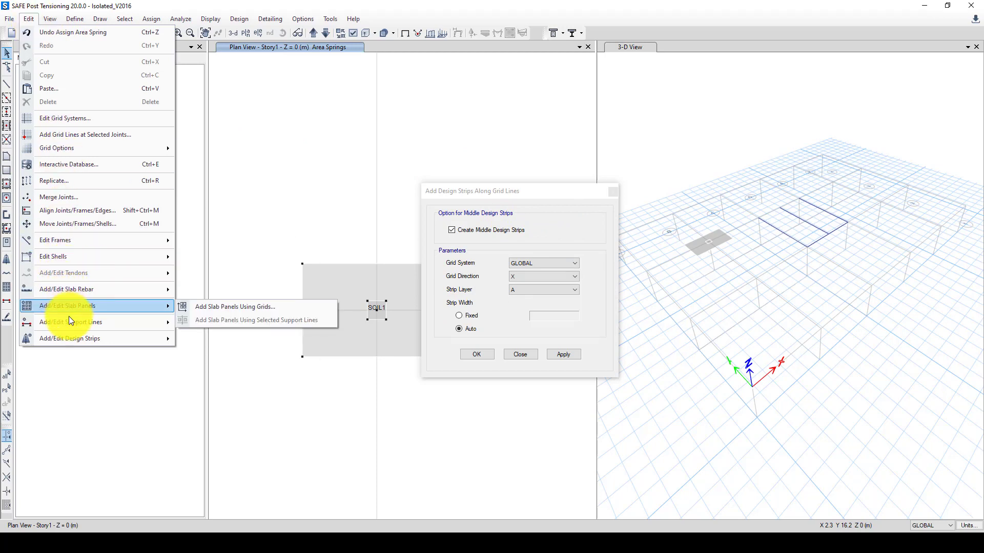
{"action": "mouse_move", "coordinate": [106, 345]}
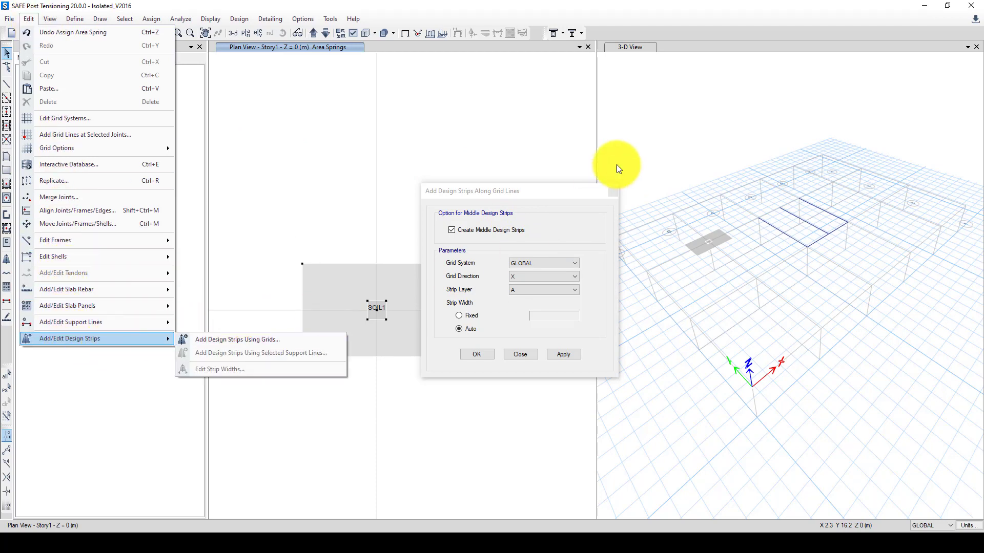
{"action": "left_click", "coordinate": [613, 192]}
Step: Select the footing slab and browse the Edit commands again
{"action": "left_click", "coordinate": [404, 272]}
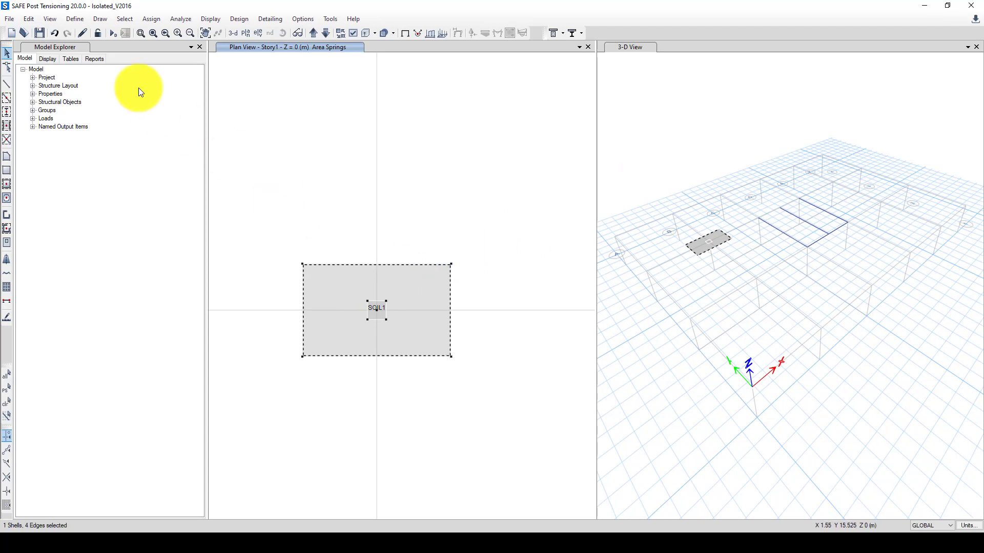
{"action": "left_click", "coordinate": [30, 20]}
{"action": "mouse_move", "coordinate": [102, 346]}
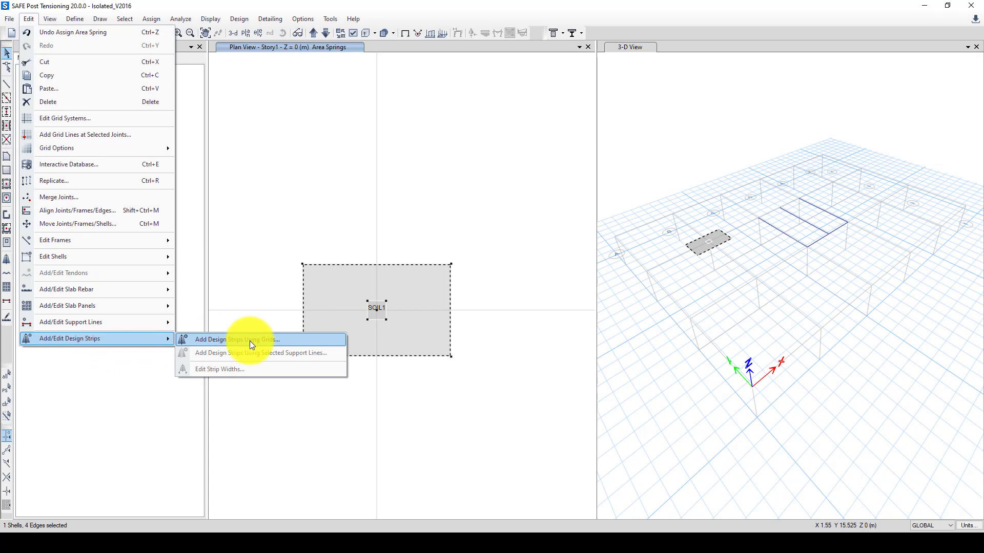
{"action": "mouse_move", "coordinate": [103, 19]}
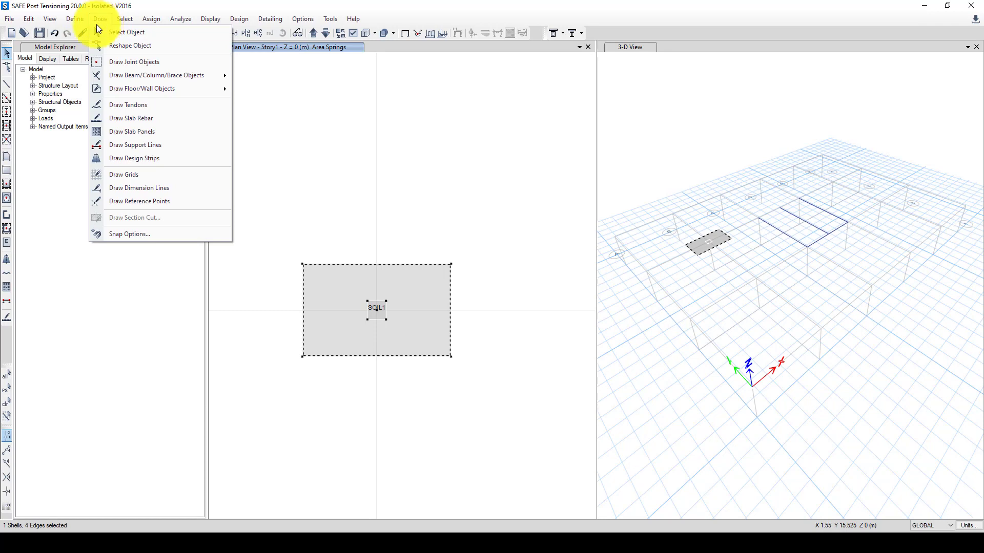
Step: Draw a layer A design strip from the slab's left edge to its right edge
{"action": "left_click", "coordinate": [130, 161]}
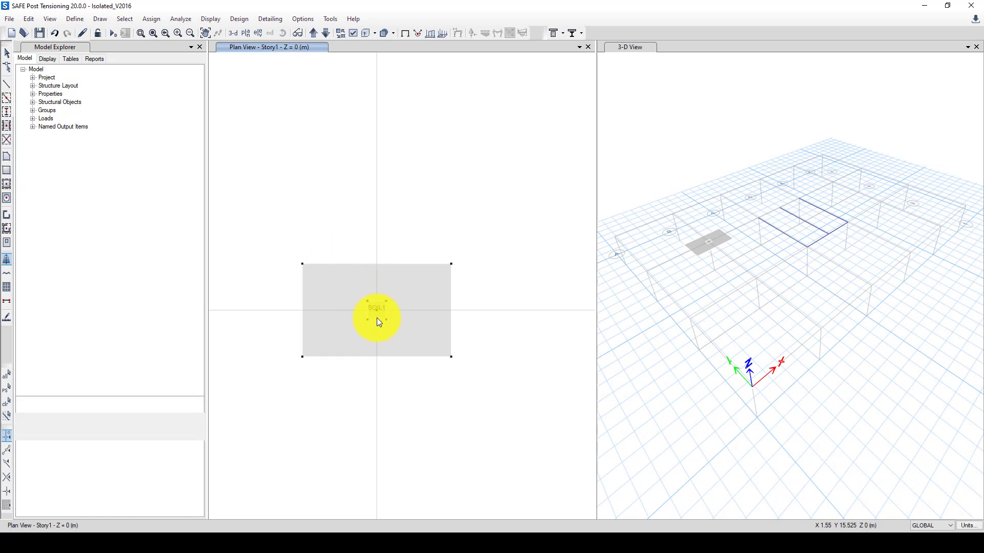
{"action": "scroll", "coordinate": [377, 321], "scroll_direction": "up", "scroll_amount": 2}
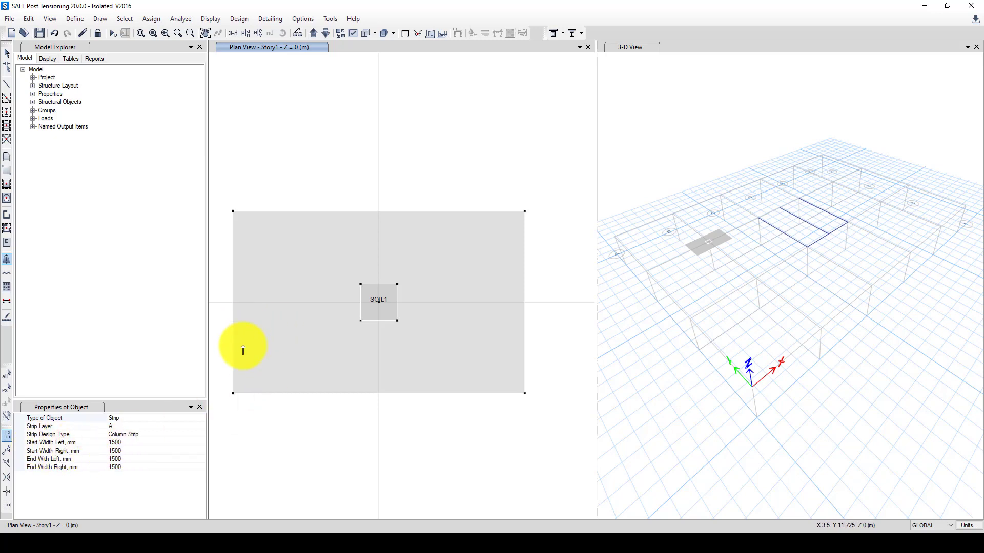
{"action": "left_click", "coordinate": [235, 303]}
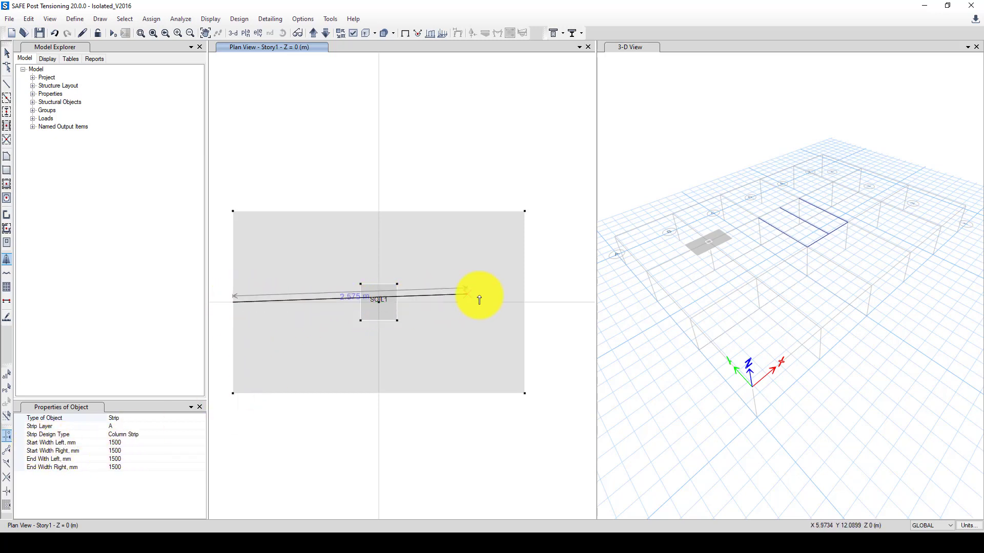
{"action": "left_click", "coordinate": [525, 302]}
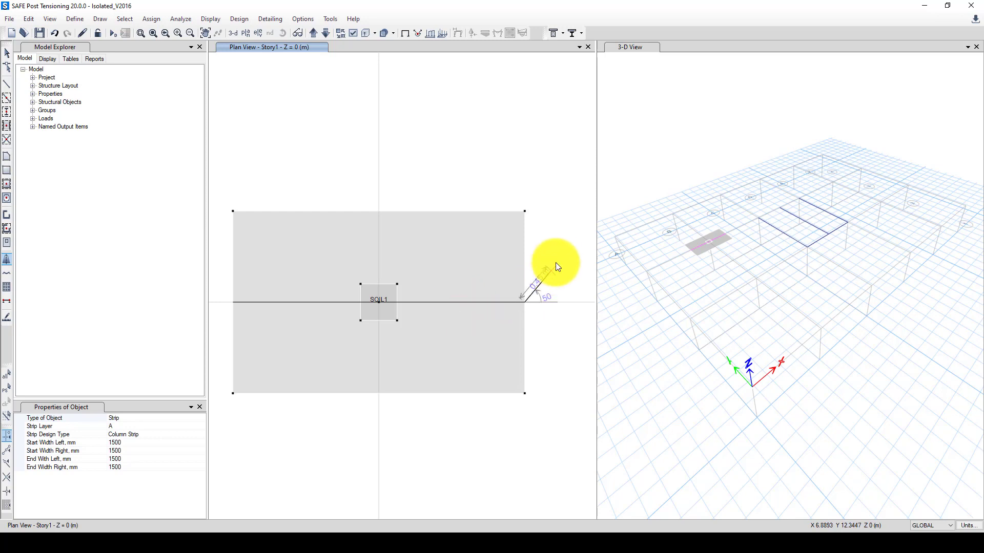
{"action": "key", "text": "Return"}
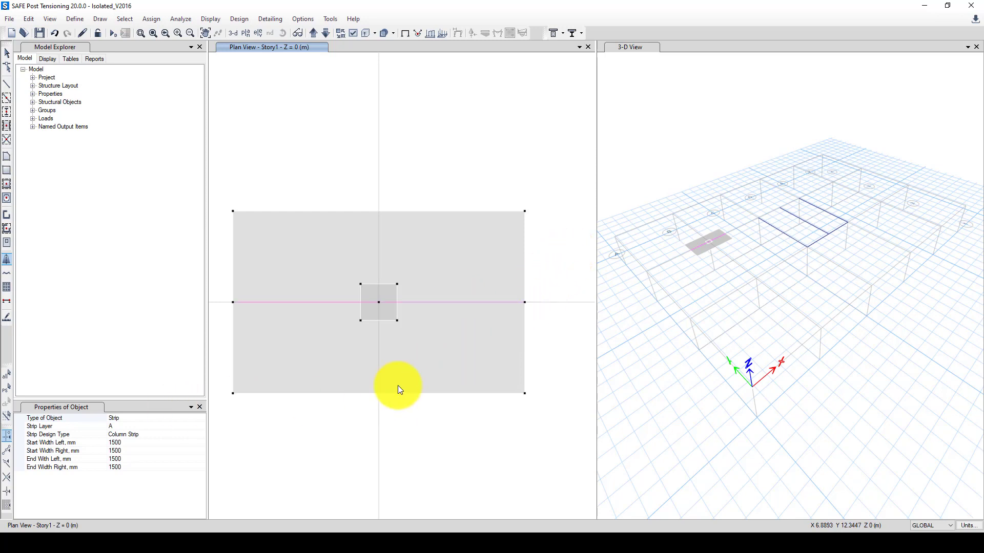
Step: Draw a layer B design strip from the slab's bottom edge to its top edge
{"action": "left_click", "coordinate": [168, 425]}
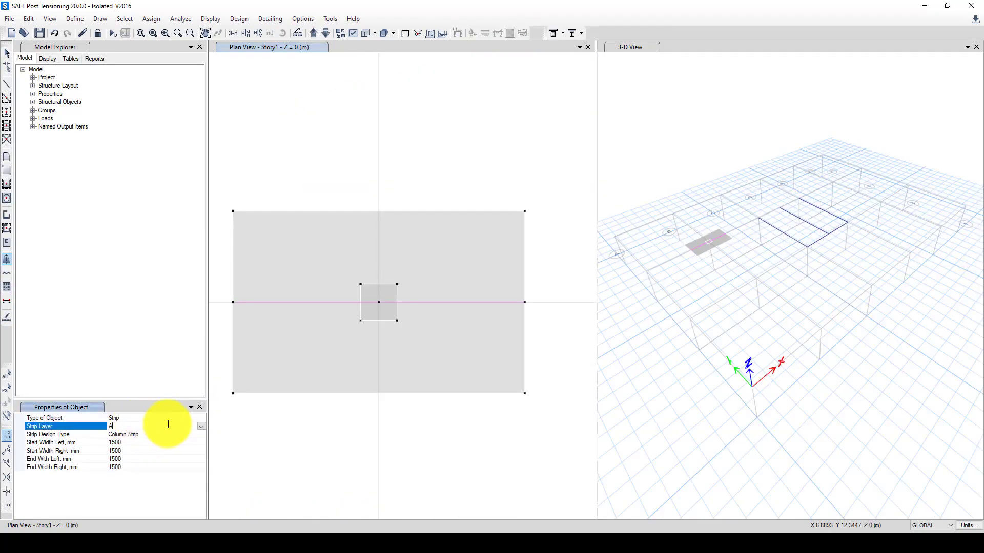
{"action": "left_click", "coordinate": [201, 424]}
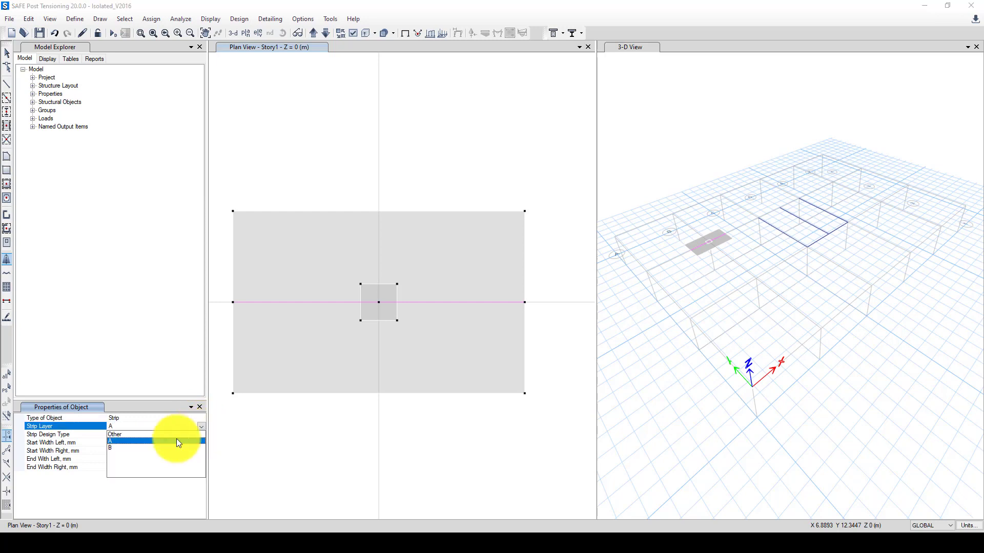
{"action": "left_click", "coordinate": [112, 448]}
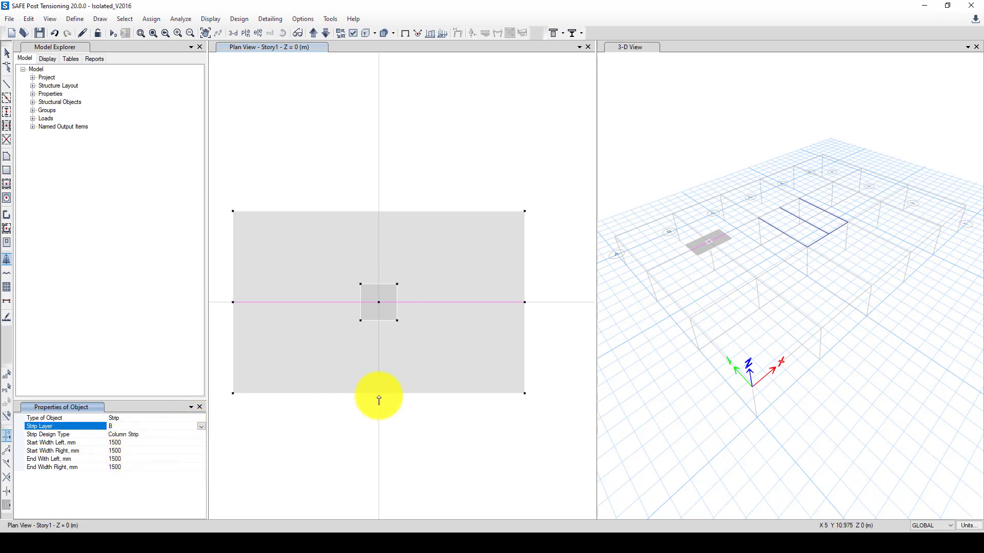
{"action": "left_click", "coordinate": [379, 394]}
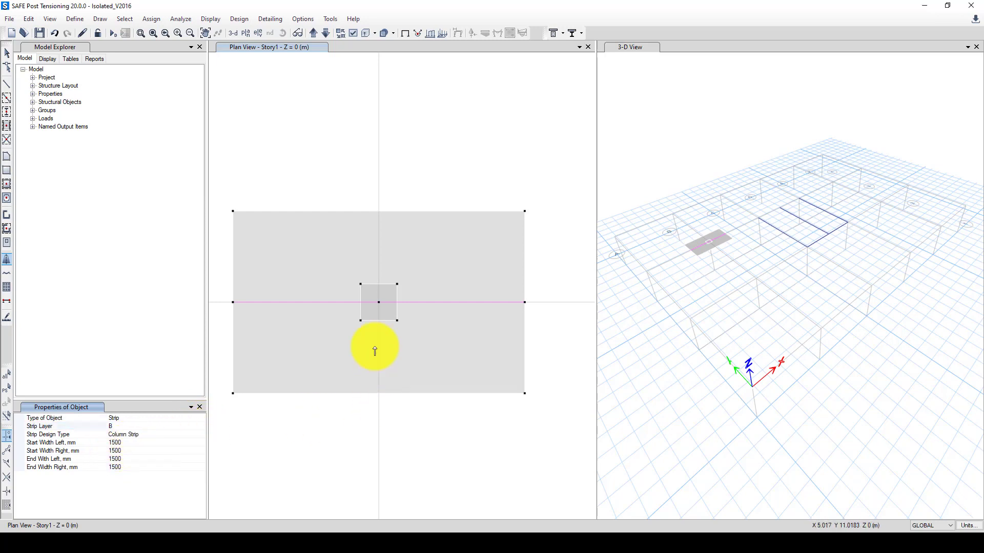
{"action": "left_click", "coordinate": [379, 212]}
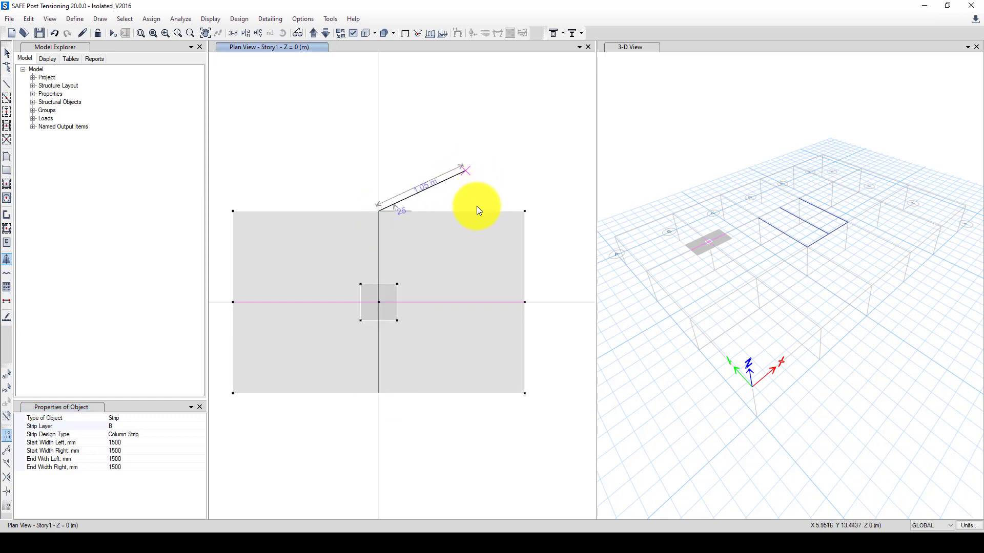
{"action": "key", "text": "Return"}
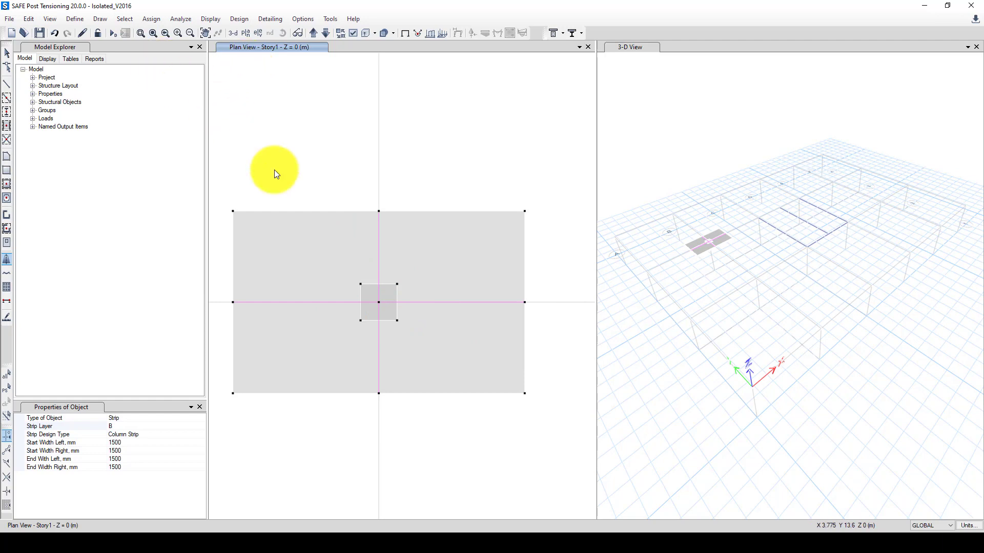
Step: Save the model as Isolated-F before analysis
{"action": "left_click", "coordinate": [112, 34]}
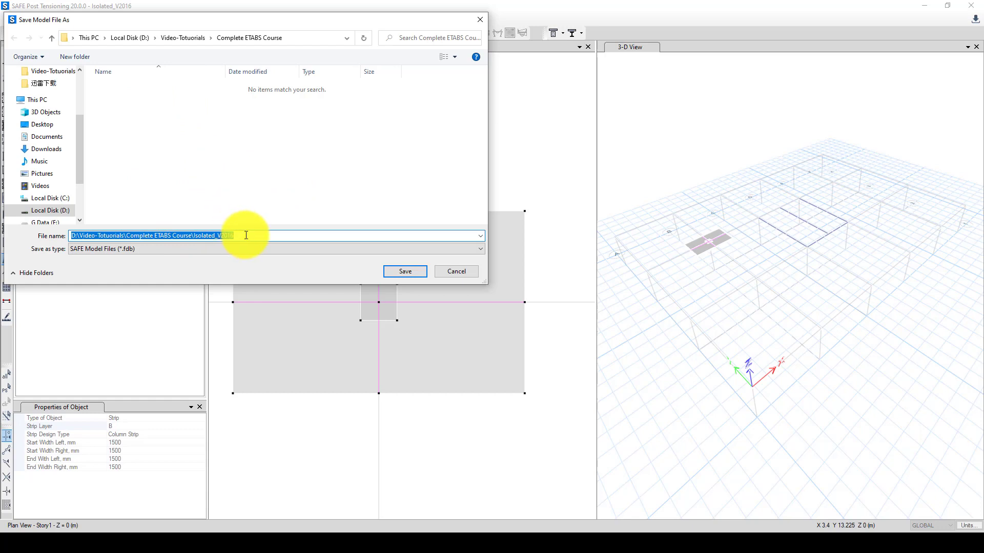
{"action": "type", "text": "Isolated"}
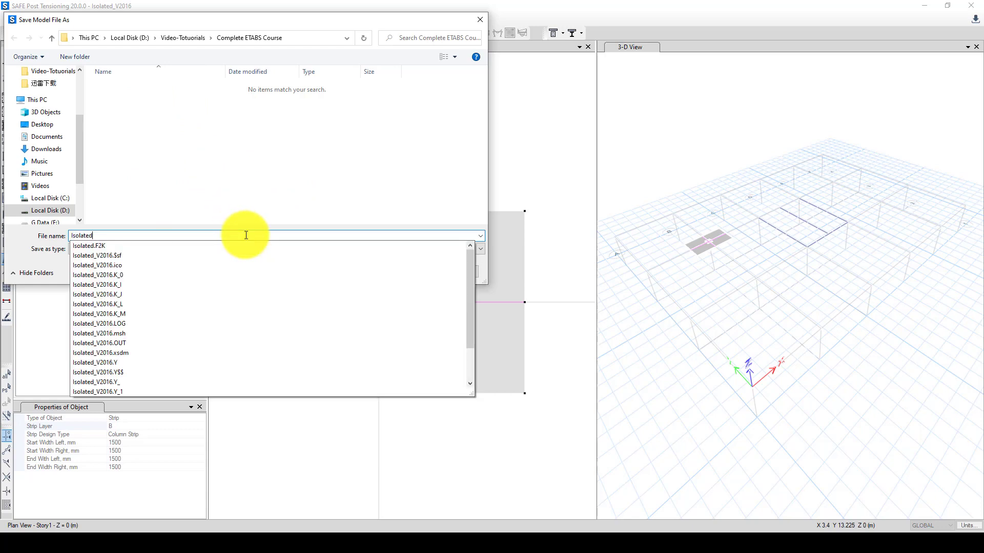
{"action": "type", "text": "-F"}
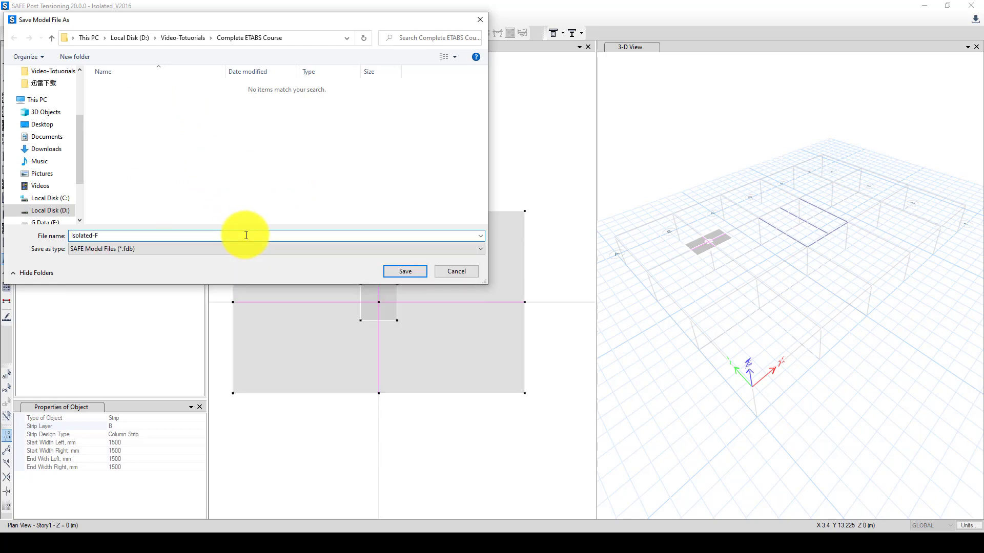
{"action": "left_click", "coordinate": [402, 271]}
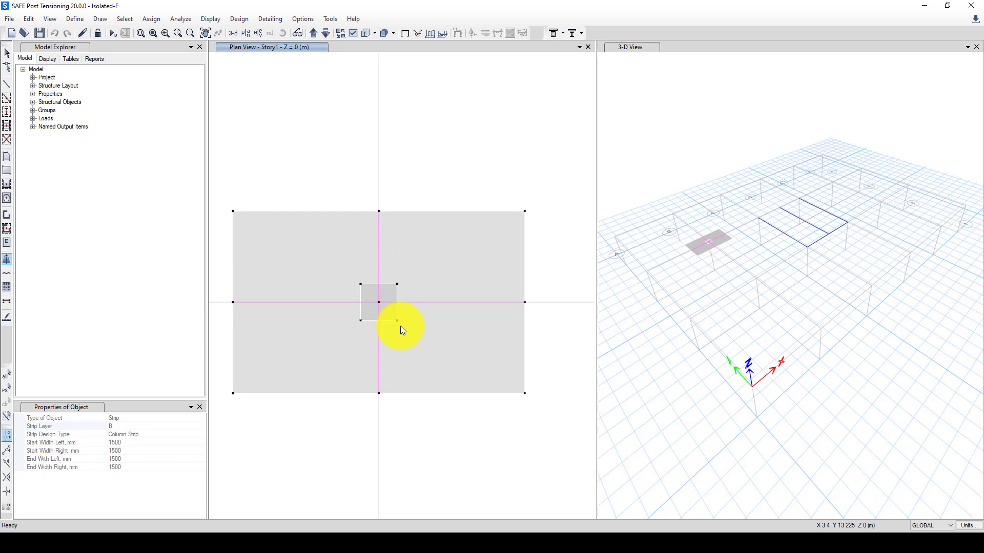
Step: Run the analysis, dismiss the warnings and close the 3-D displacement view
{"action": "key", "text": "F5"}
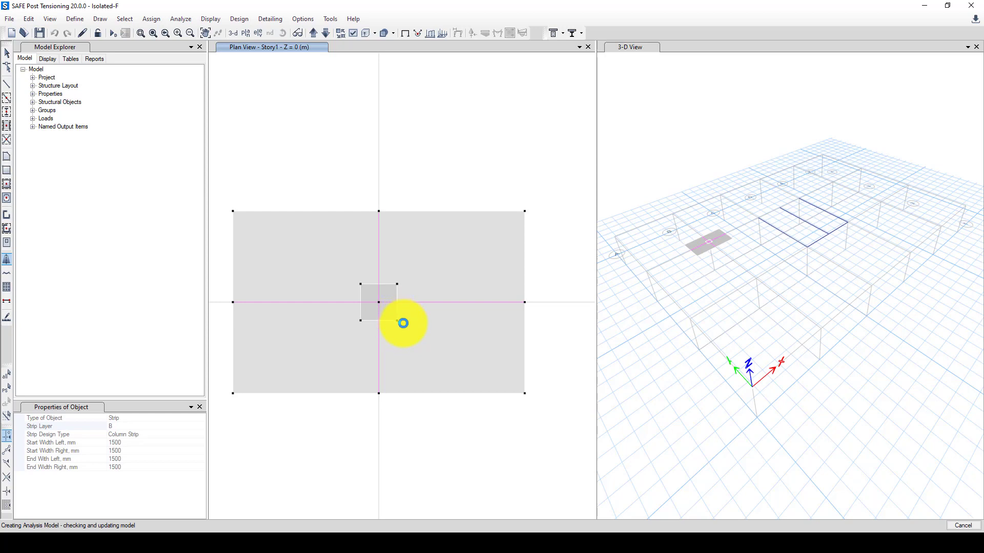
{"action": "left_click", "coordinate": [889, 470]}
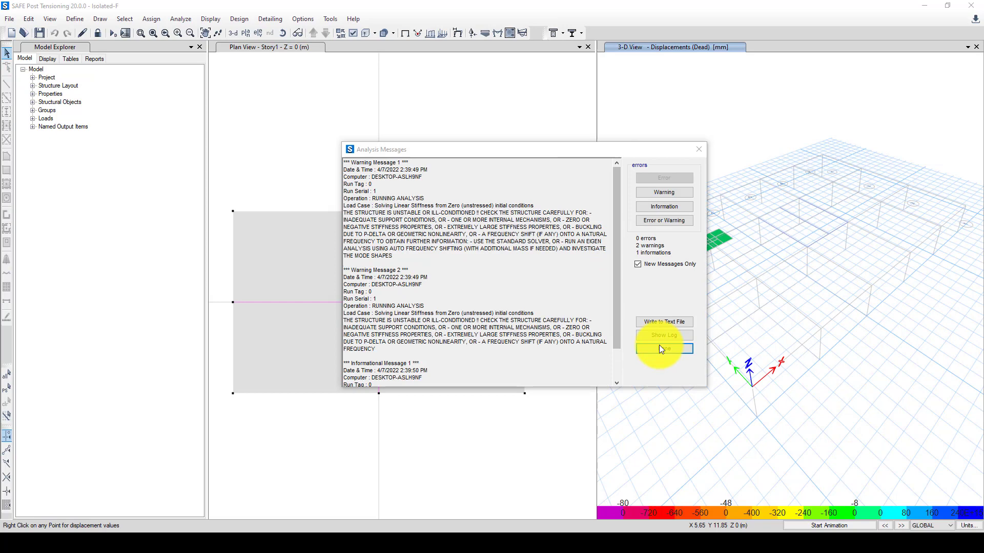
{"action": "left_click", "coordinate": [658, 346]}
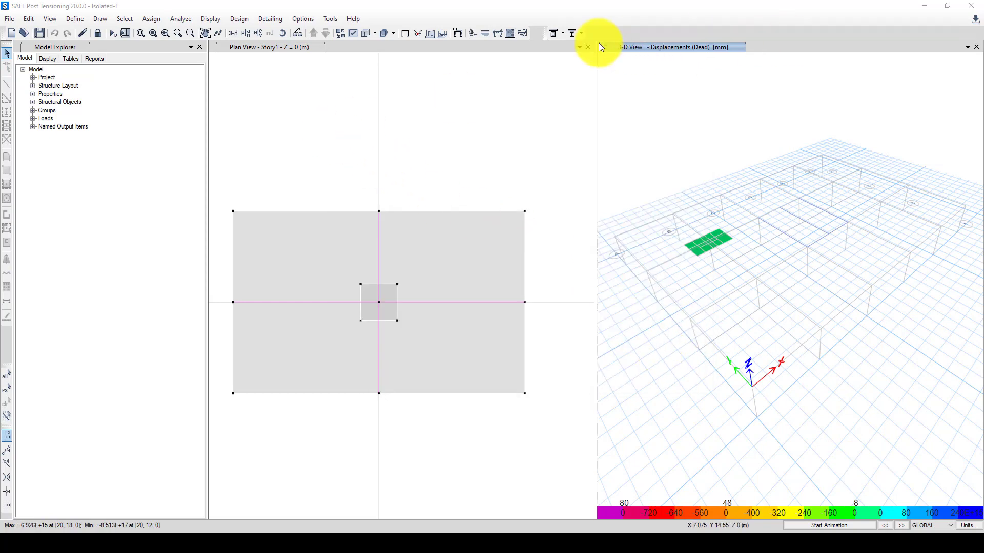
{"action": "left_click", "coordinate": [974, 47]}
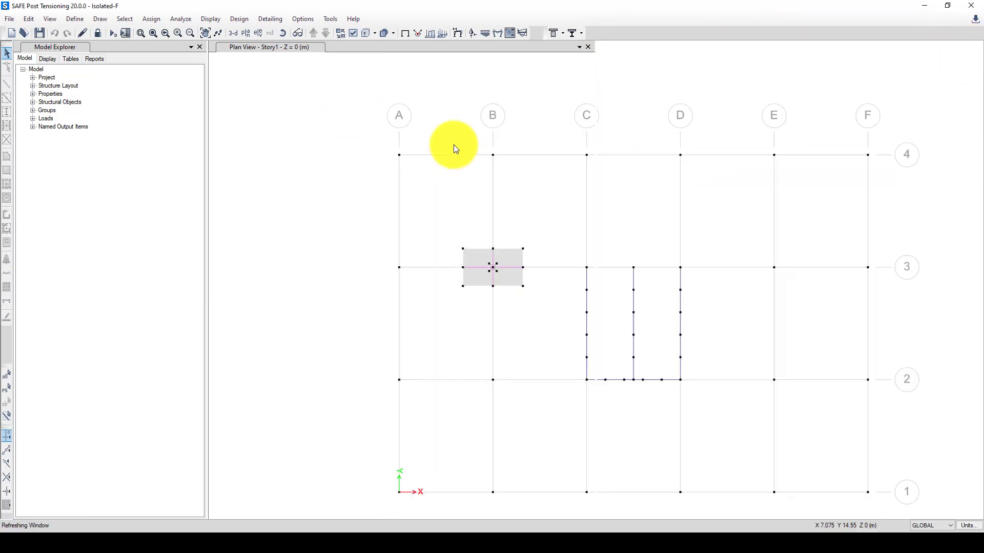
Step: Review the shell force display settings with Resultant Forces, closing without plotting
{"action": "scroll", "coordinate": [493, 283], "scroll_direction": "up", "scroll_amount": 5}
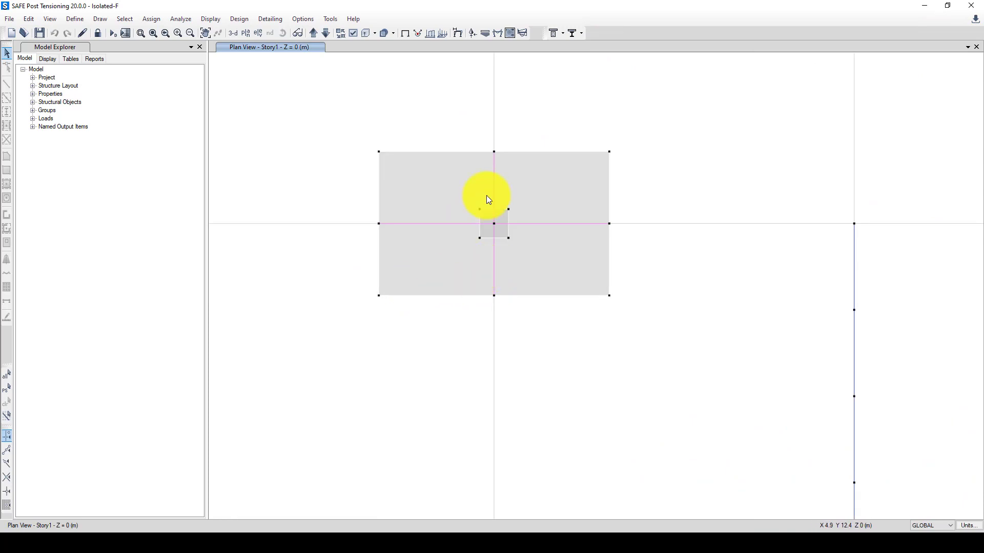
{"action": "left_click", "coordinate": [509, 34]}
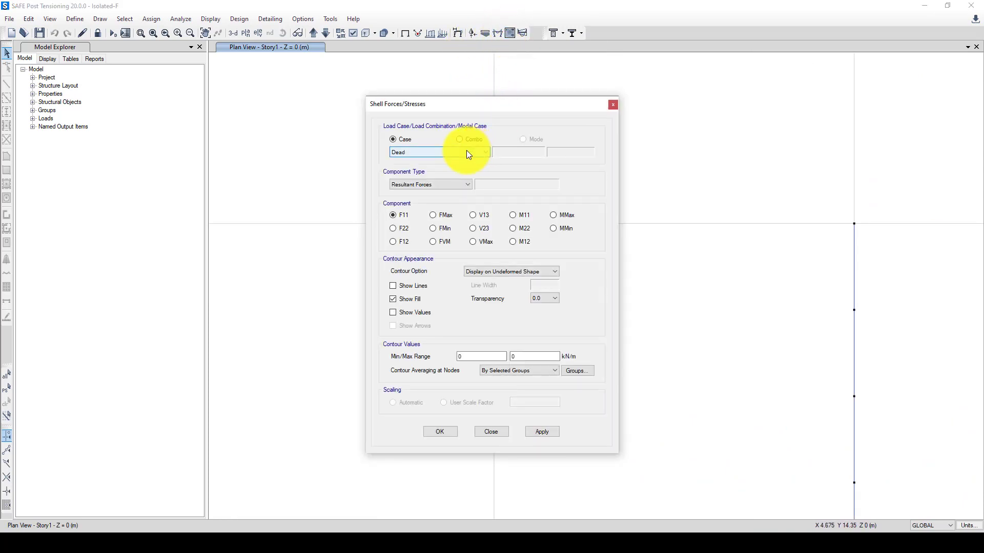
{"action": "left_click", "coordinate": [466, 150]}
{"action": "left_click", "coordinate": [466, 150]}
{"action": "left_click", "coordinate": [438, 182]}
{"action": "left_click", "coordinate": [439, 185]}
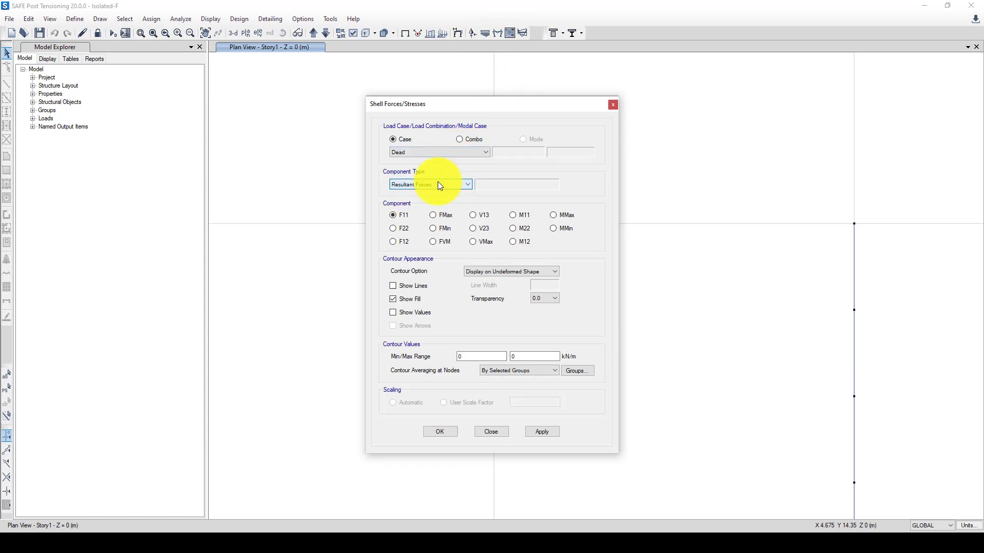
{"action": "left_click", "coordinate": [612, 105]}
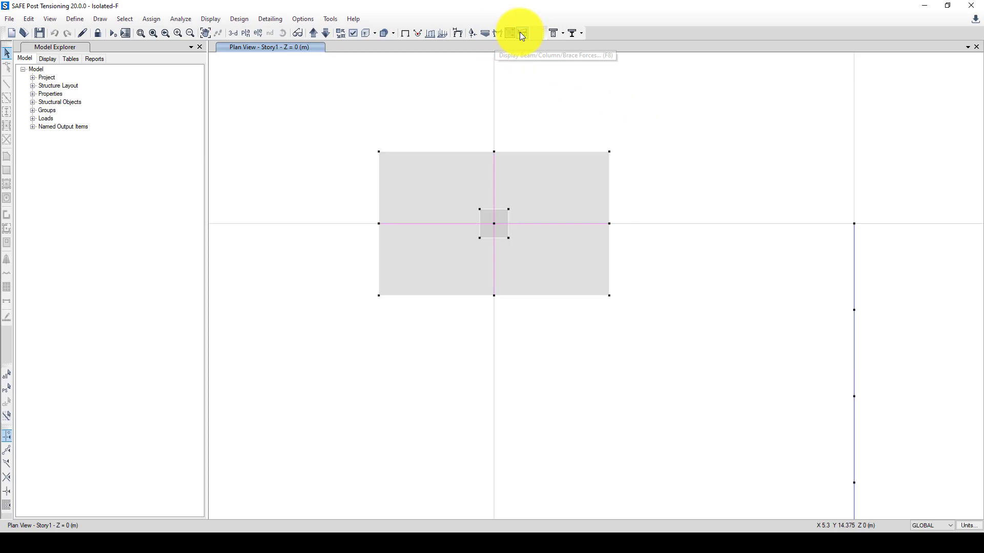
Step: Plot soil pressure contours for the DConS1 combination on the footing
{"action": "left_click", "coordinate": [484, 33]}
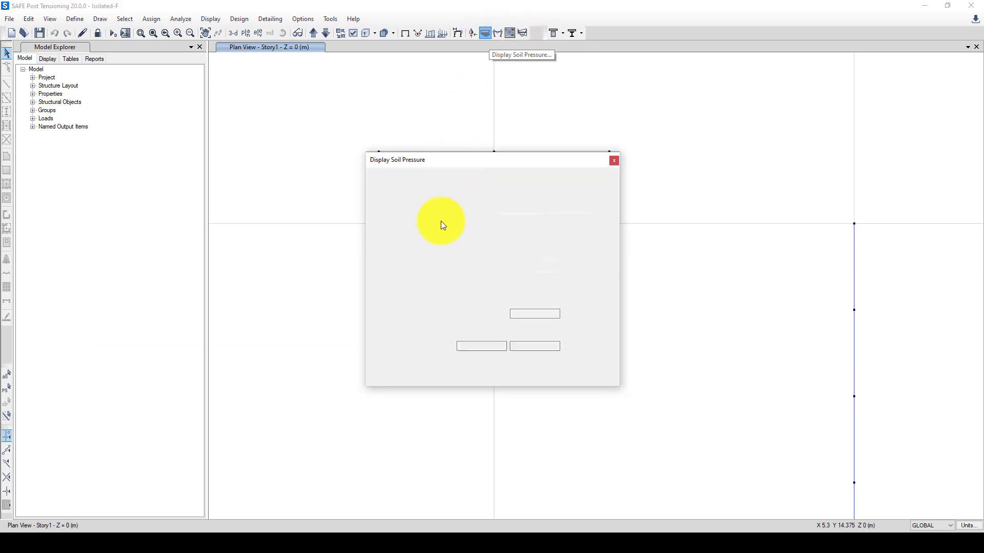
{"action": "left_click_drag", "start_coordinate": [506, 160], "coordinate": [211, 124]}
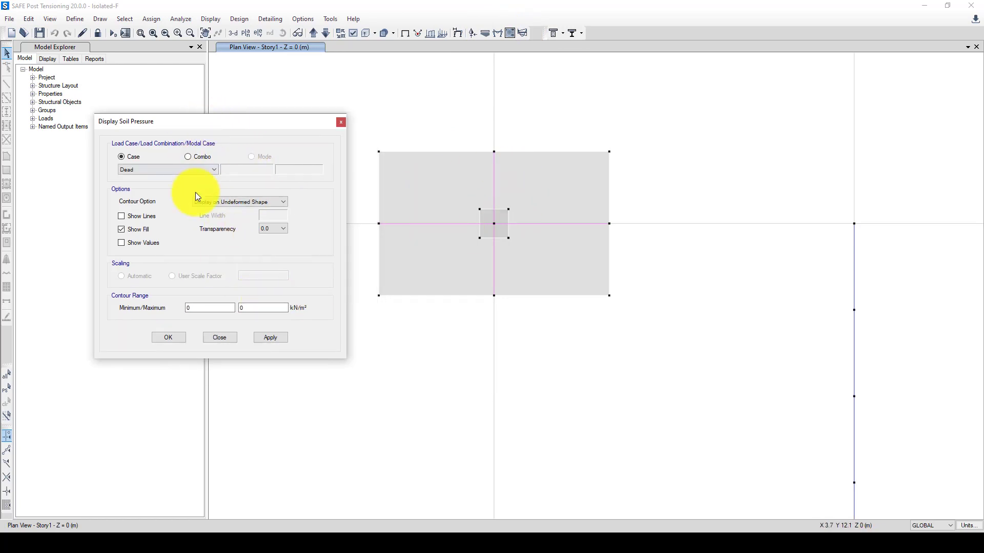
{"action": "left_click", "coordinate": [188, 156]}
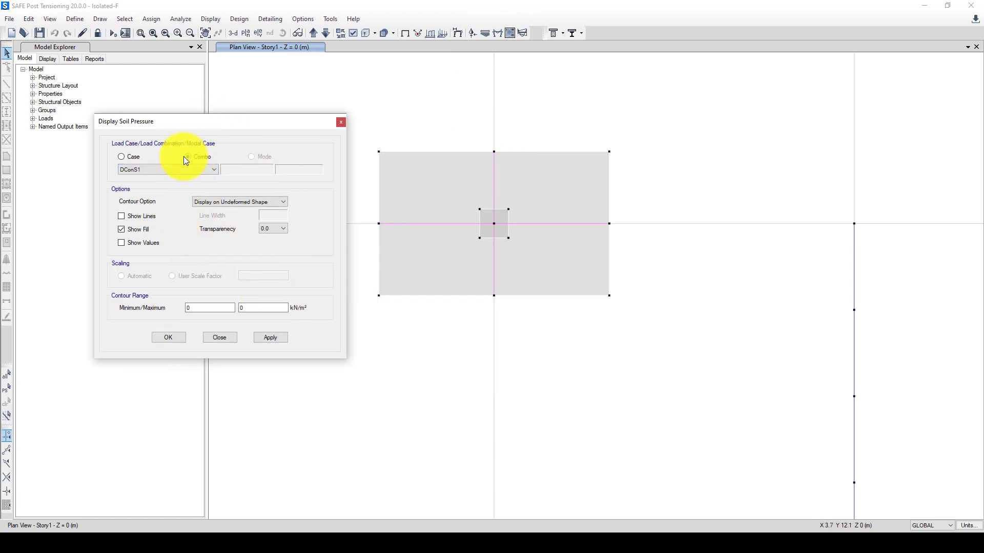
{"action": "left_click", "coordinate": [270, 334]}
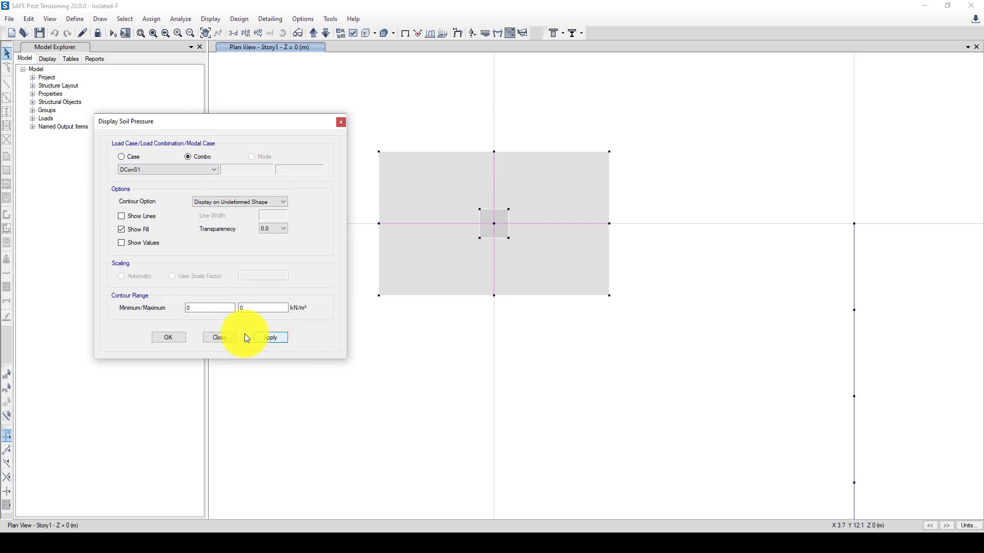
{"action": "left_click", "coordinate": [165, 336]}
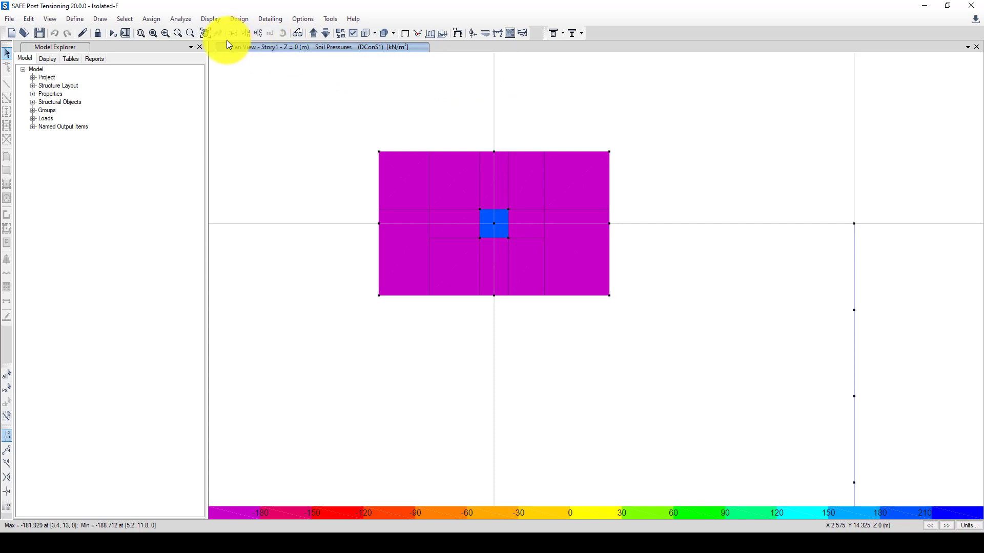
Step: Select DConS2 as a design load combination
{"action": "left_click", "coordinate": [562, 33]}
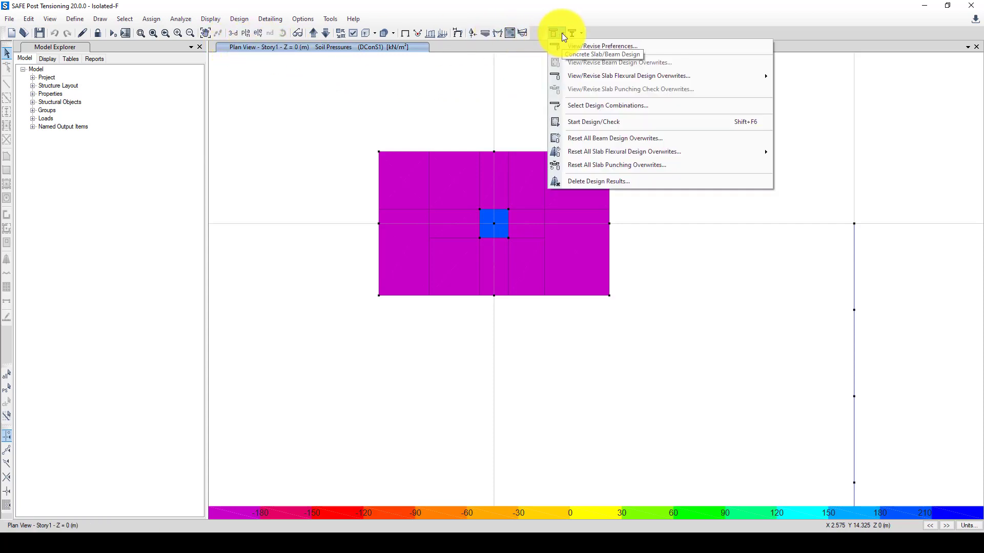
{"action": "left_click", "coordinate": [628, 111]}
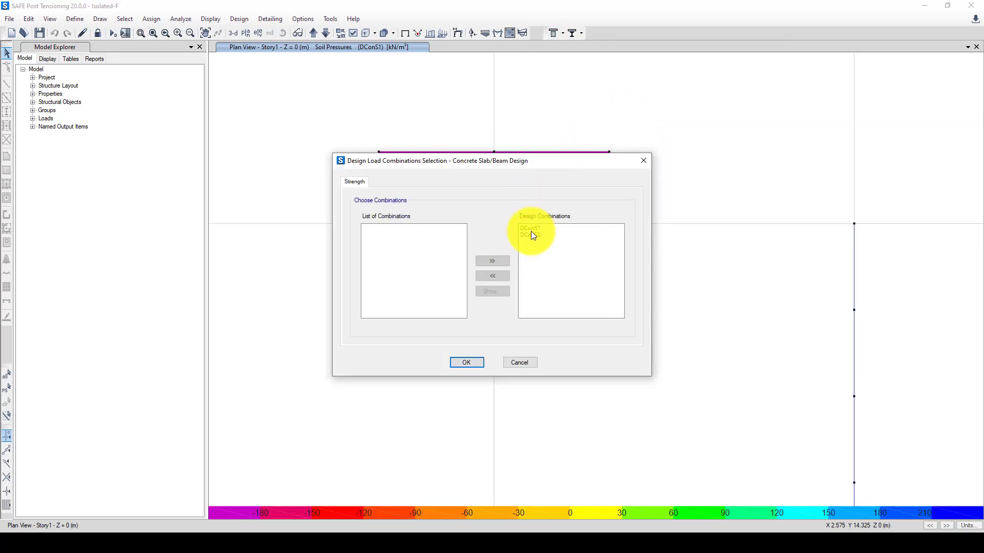
{"action": "left_click", "coordinate": [531, 234]}
{"action": "left_click", "coordinate": [641, 164]}
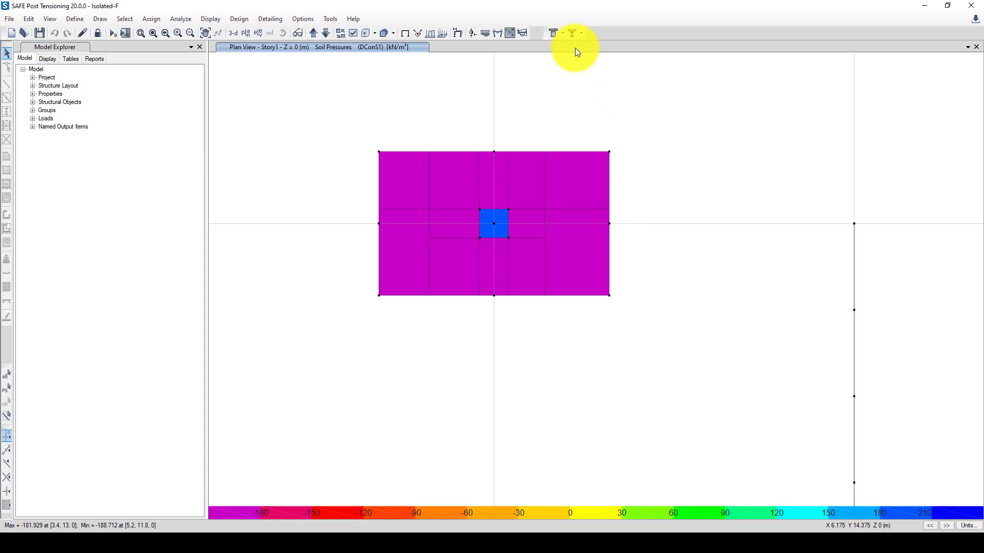
Step: Run the slab design and inspect the layer A strip's reinforcement, peaking at 1254.18 mm²/m
{"action": "left_click", "coordinate": [553, 33]}
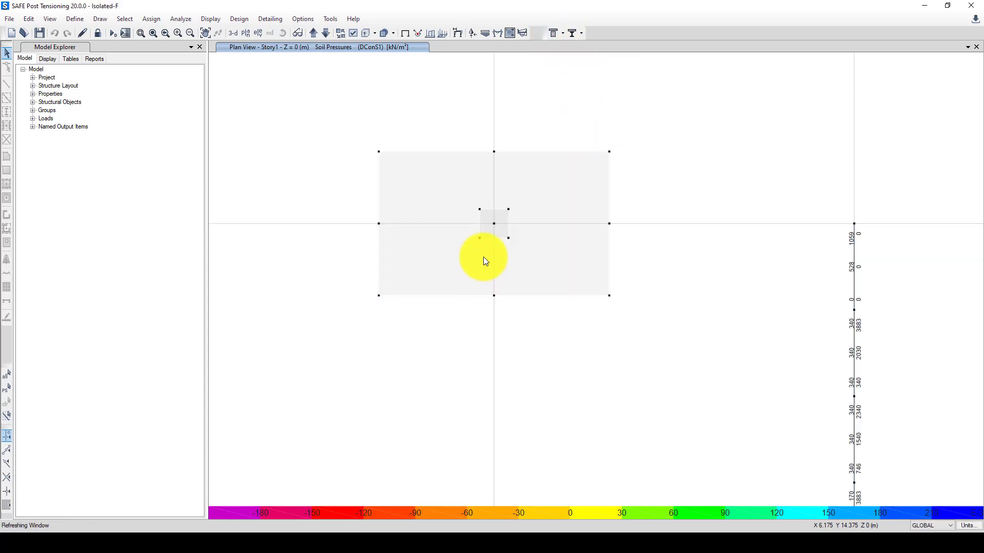
{"action": "scroll", "coordinate": [519, 235], "scroll_direction": "up", "scroll_amount": 2}
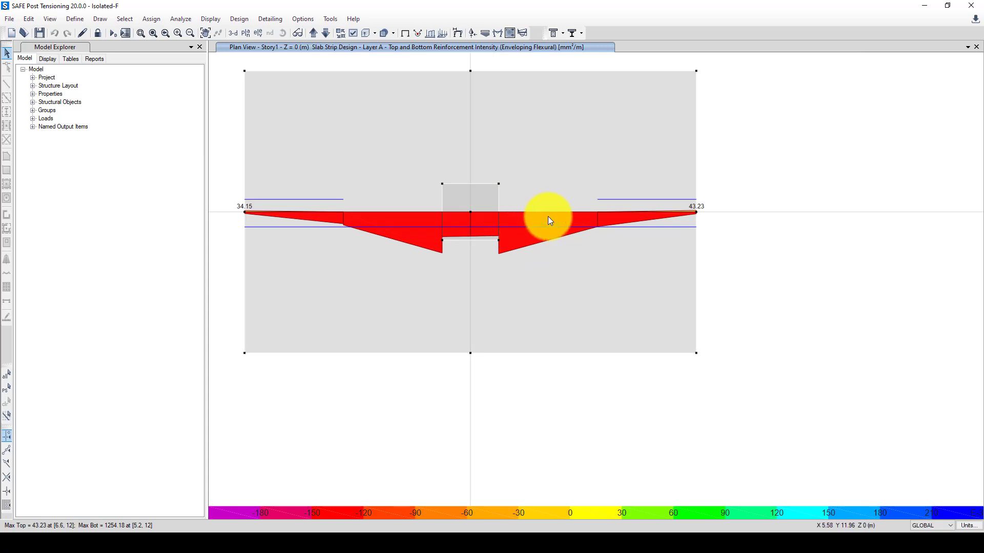
{"action": "left_click", "coordinate": [429, 225]}
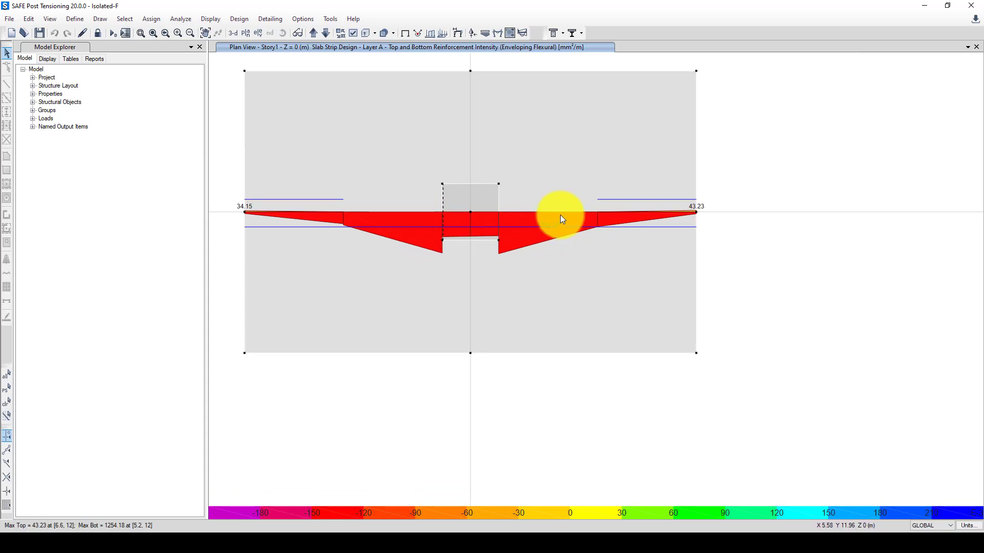
{"action": "scroll", "coordinate": [575, 216], "scroll_direction": "down", "scroll_amount": 2}
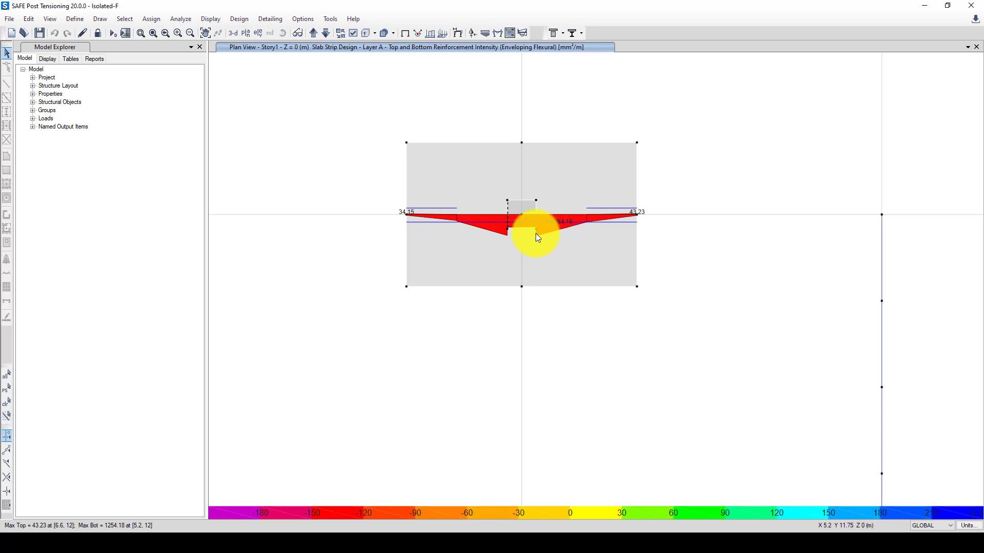
{"action": "left_click", "coordinate": [536, 231]}
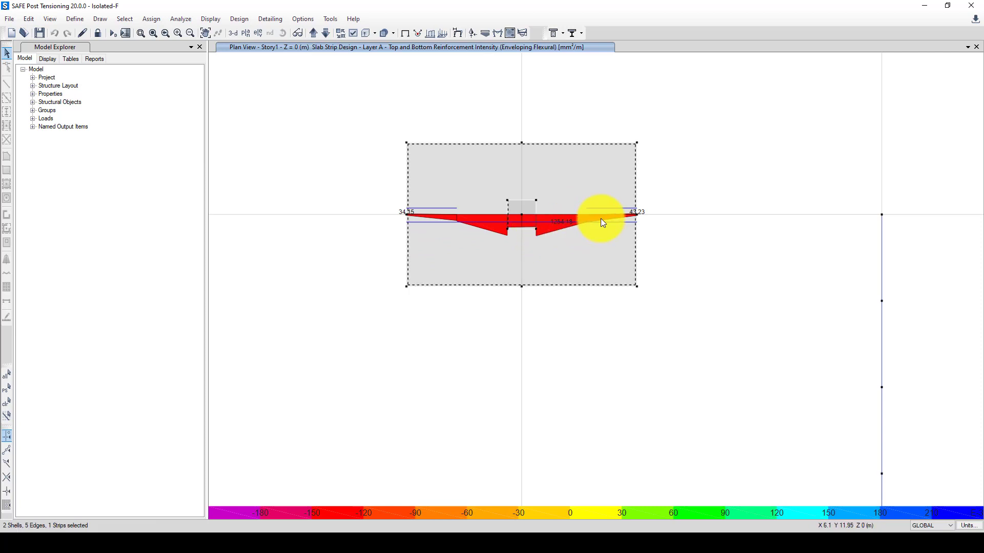
{"action": "left_click", "coordinate": [549, 228]}
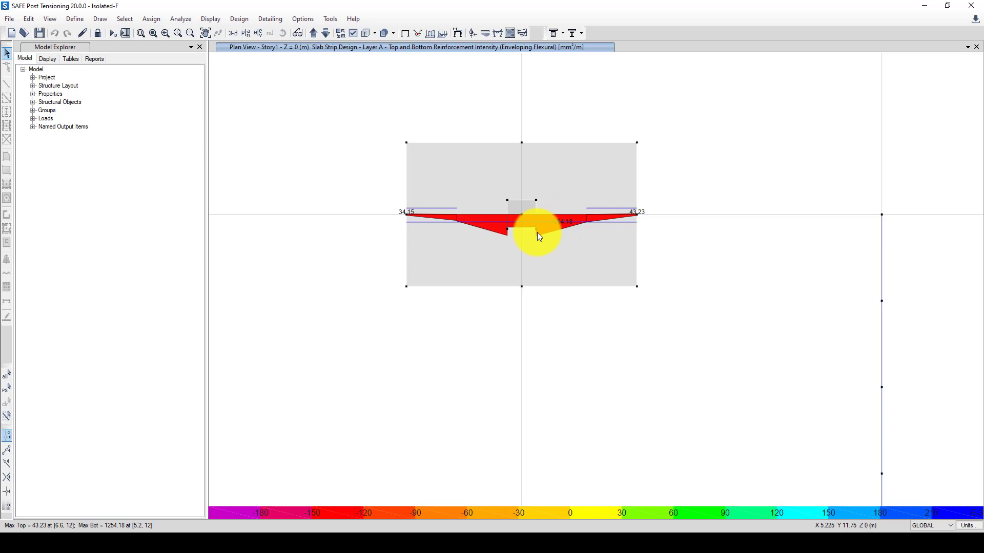
{"action": "left_click", "coordinate": [553, 230]}
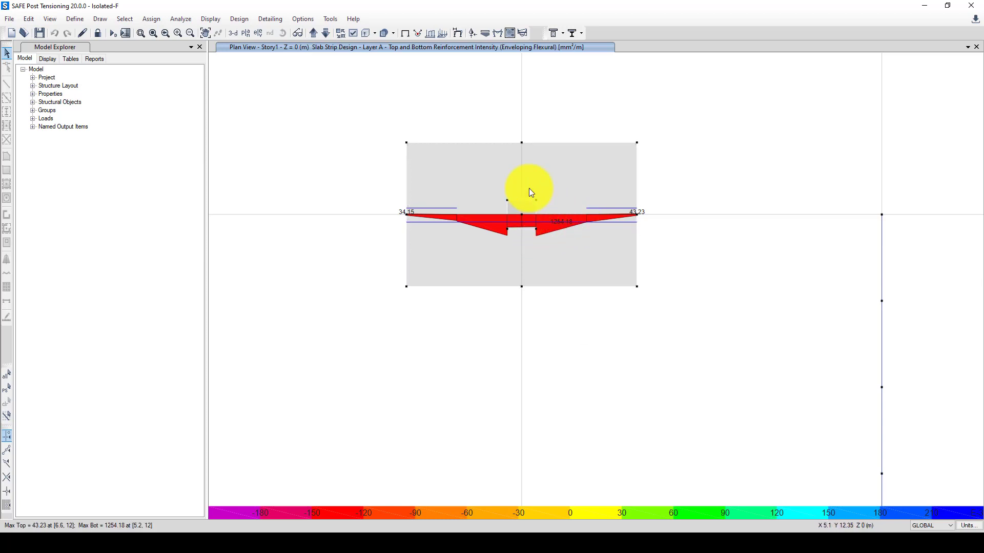
{"action": "mouse_move", "coordinate": [560, 217]}
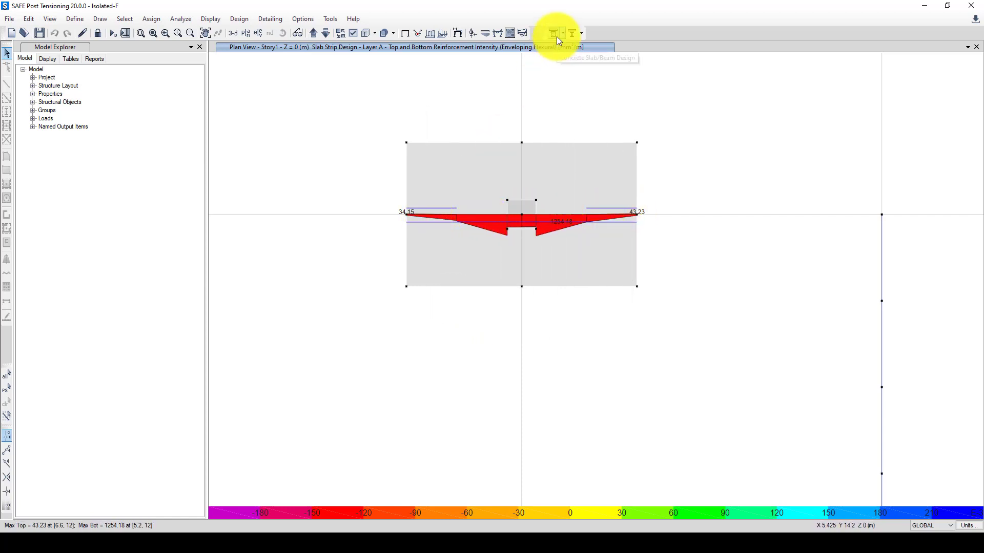
{"action": "left_click", "coordinate": [73, 19]}
{"action": "left_click", "coordinate": [109, 172]}
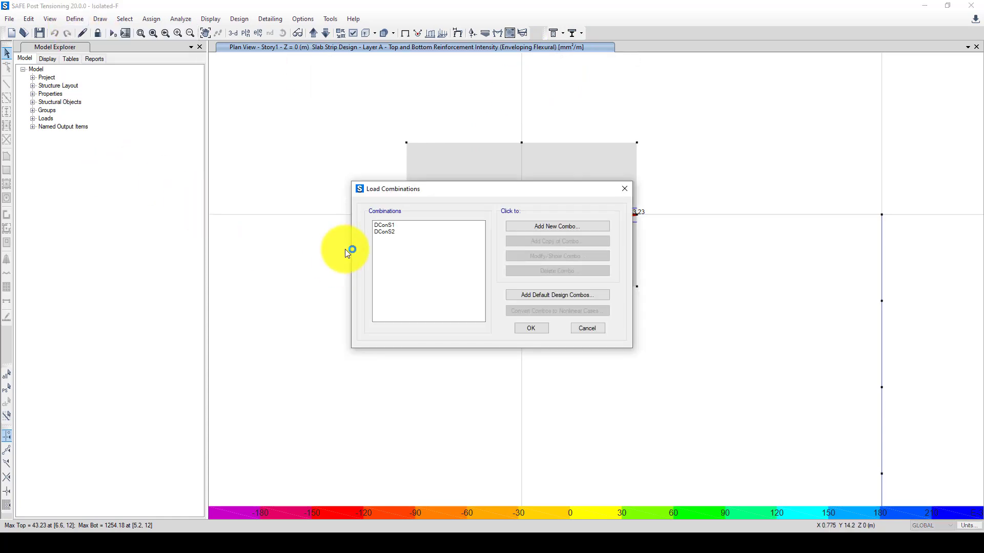
{"action": "left_click", "coordinate": [390, 232]}
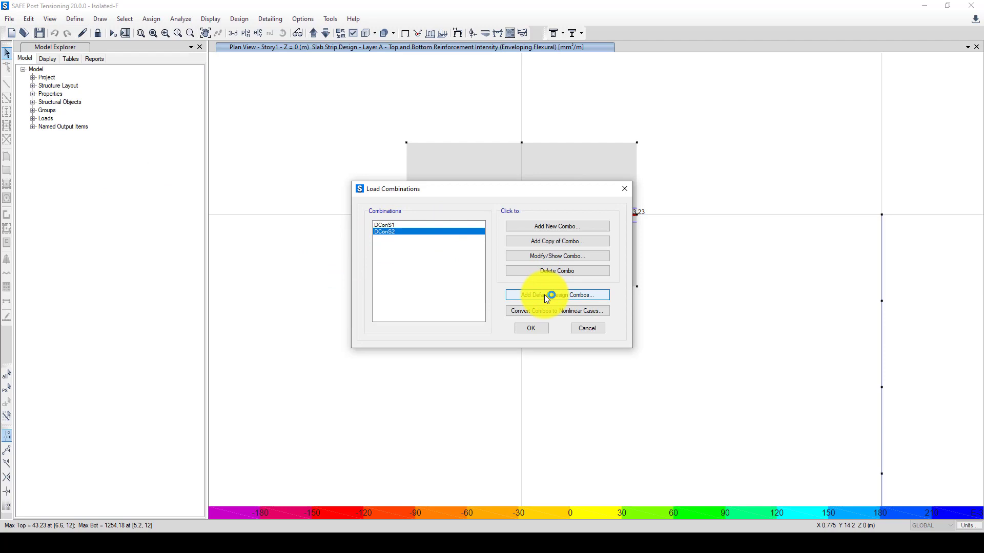
{"action": "left_click", "coordinate": [542, 256]}
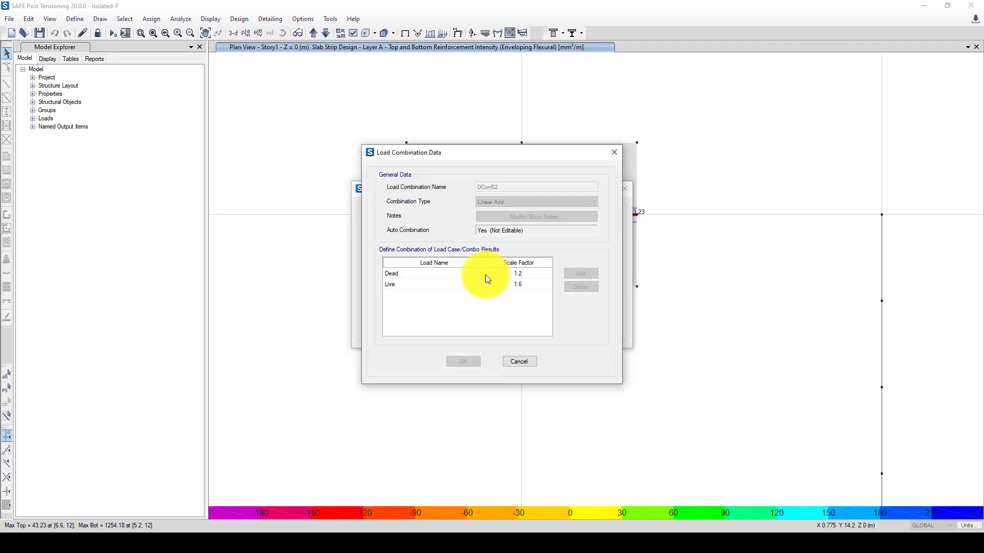
{"action": "left_click", "coordinate": [517, 364]}
{"action": "left_click", "coordinate": [388, 225]}
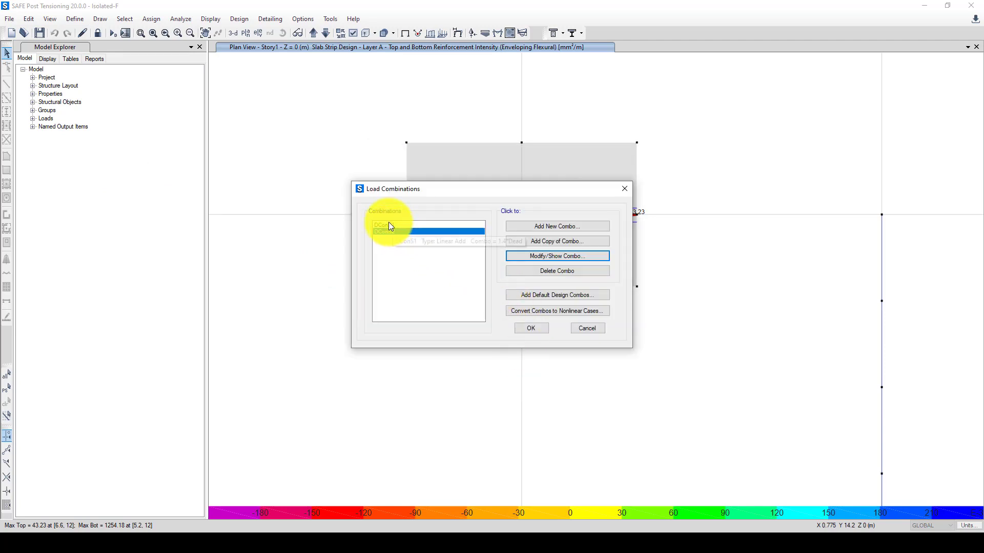
{"action": "left_click", "coordinate": [544, 257]}
{"action": "left_click", "coordinate": [523, 359]}
{"action": "left_click", "coordinate": [529, 327]}
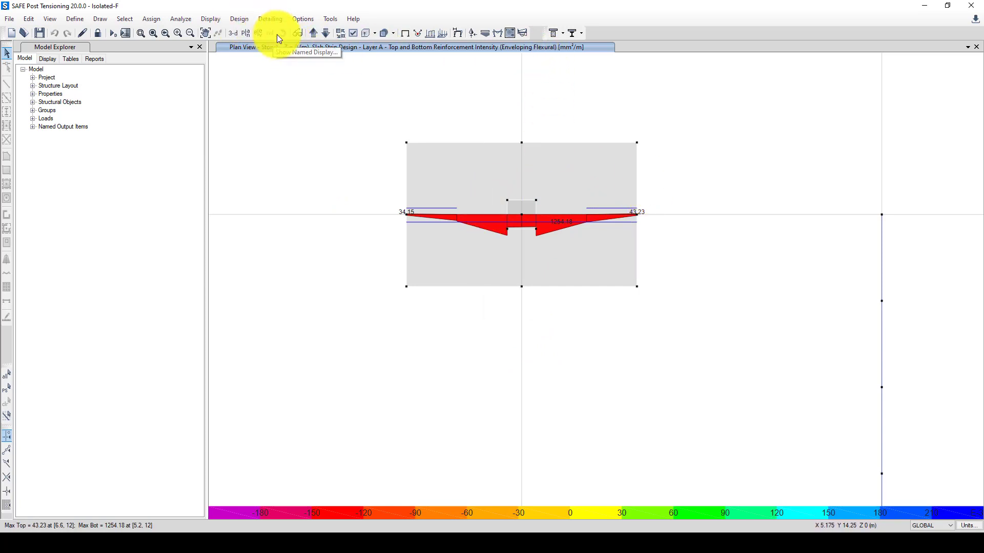
Step: Set the footing bar curtailment rule to a user minimum reinforcement of 0.5% top and bottom
{"action": "left_click", "coordinate": [262, 19]}
{"action": "mouse_move", "coordinate": [275, 32]}
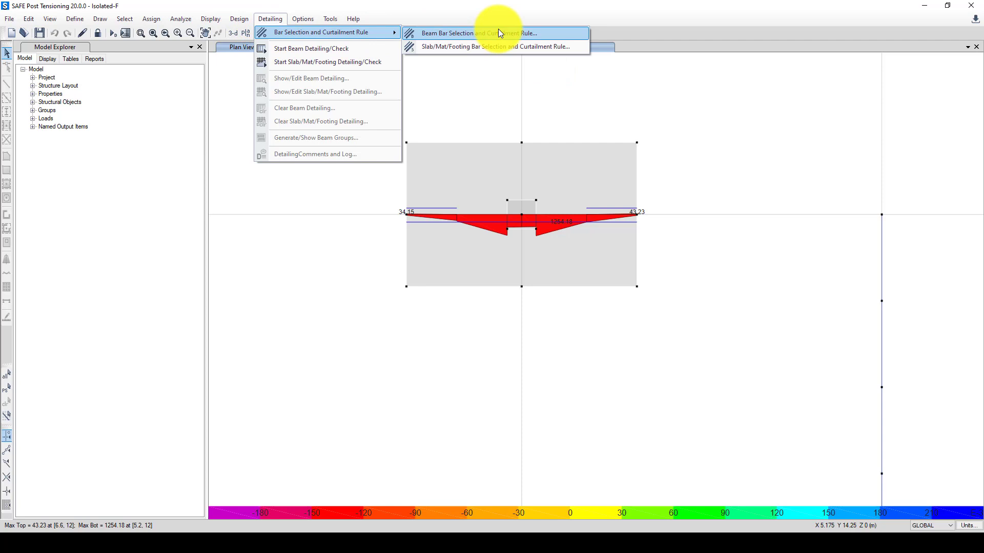
{"action": "left_click", "coordinate": [487, 42]}
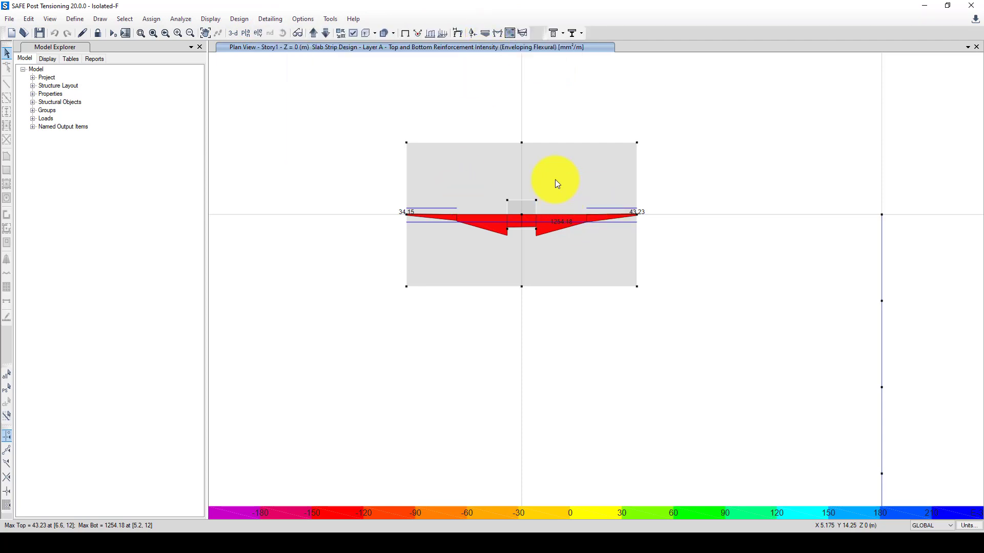
{"action": "left_click", "coordinate": [302, 103]}
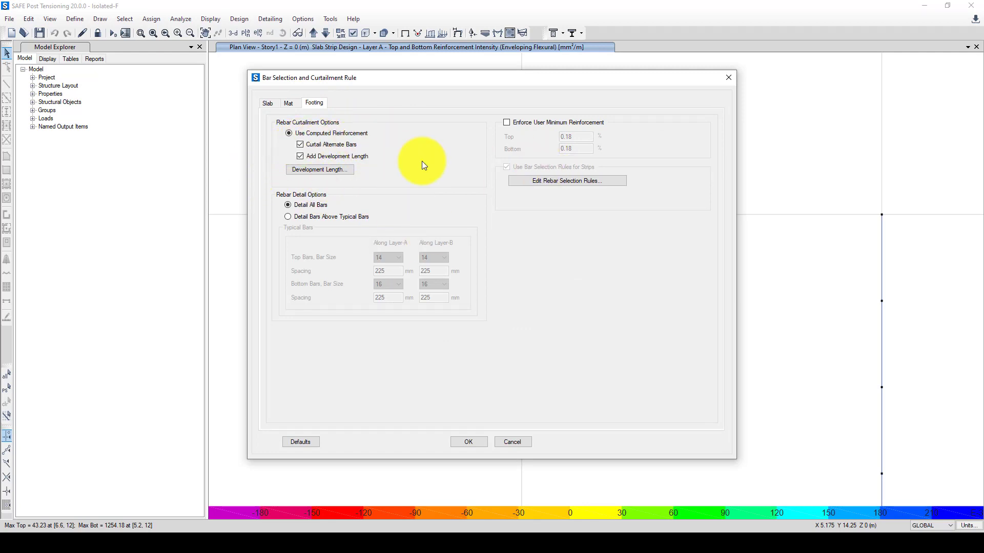
{"action": "left_click", "coordinate": [506, 122]}
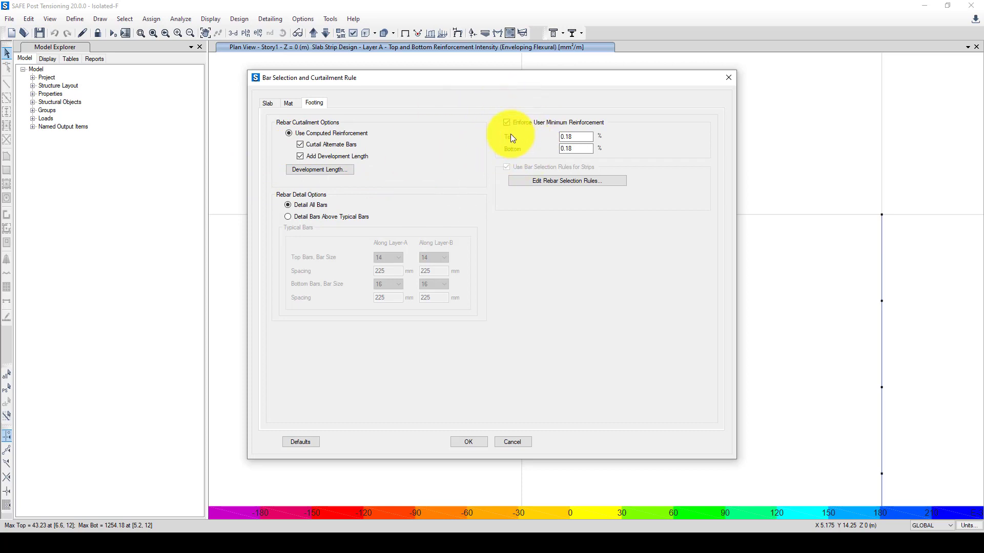
{"action": "double_click", "coordinate": [567, 136]}
{"action": "type", "text": "0.5"}
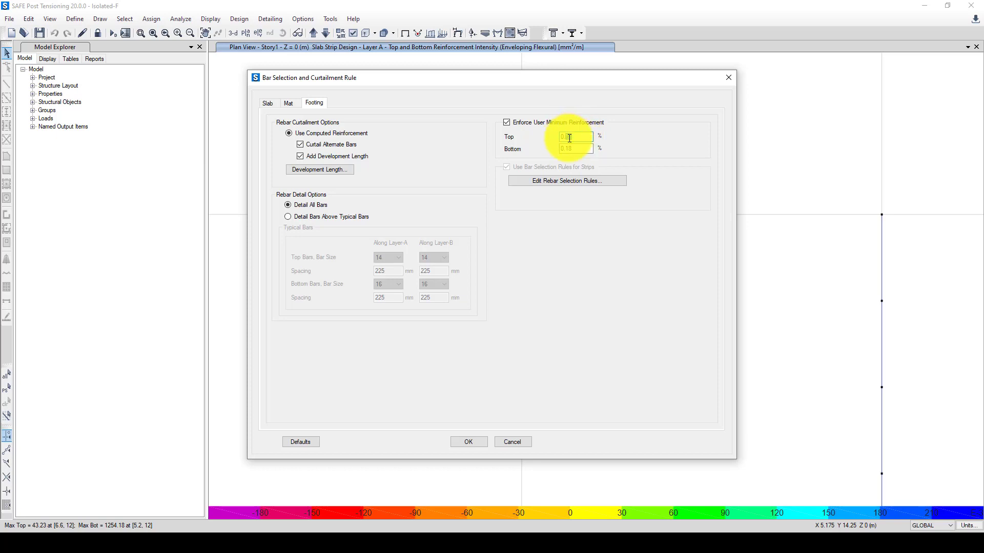
{"action": "double_click", "coordinate": [564, 147]}
{"action": "type", "text": "0.5"}
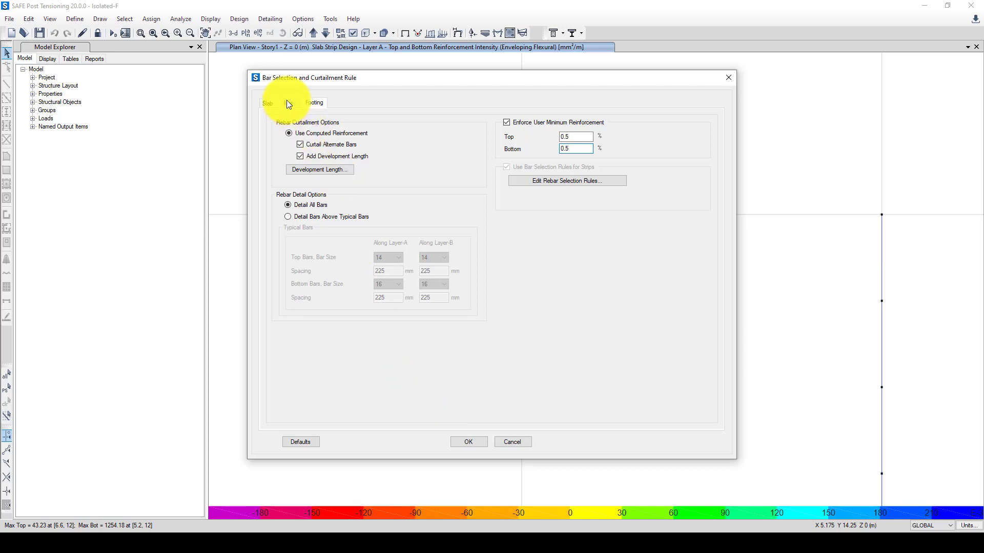
{"action": "left_click", "coordinate": [481, 444]}
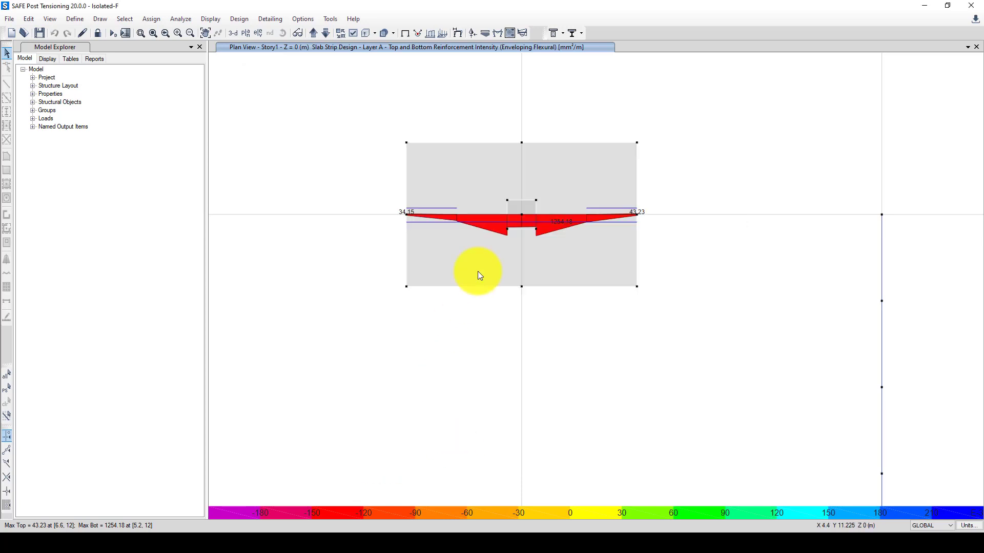
Step: Run slab, mat and footing detailing and expand footing F-1 in the editor tree
{"action": "left_click", "coordinate": [268, 19]}
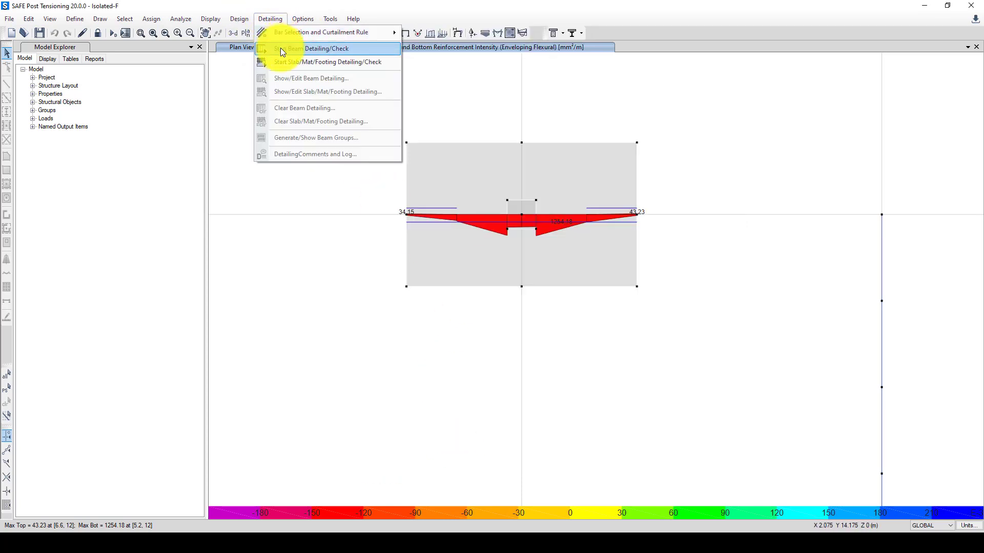
{"action": "left_click", "coordinate": [324, 62]}
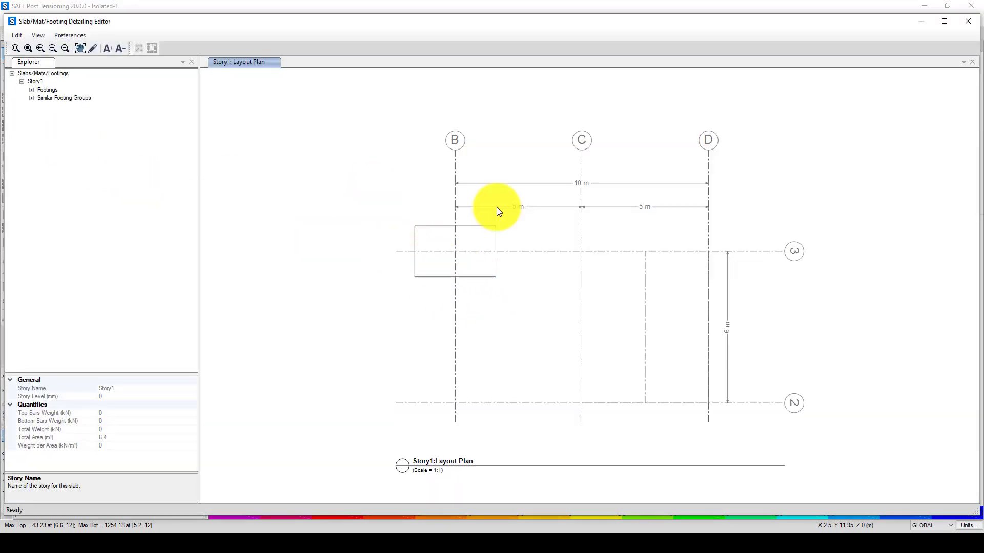
{"action": "left_click", "coordinate": [31, 90]}
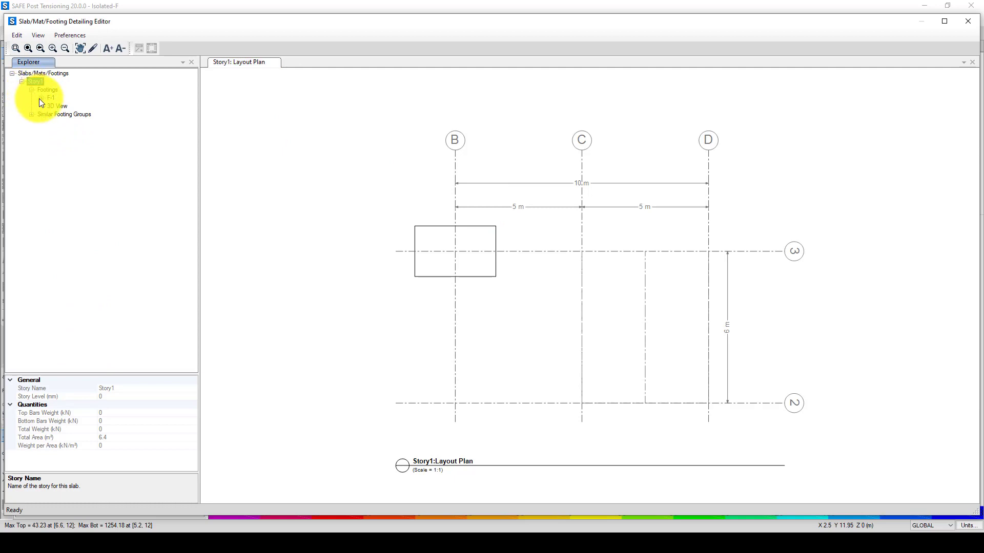
{"action": "left_click", "coordinate": [41, 98]}
Step: Show footing F-1's top and bottom rebar meshes in 3D, then expand its drawing views
{"action": "left_click", "coordinate": [61, 123]}
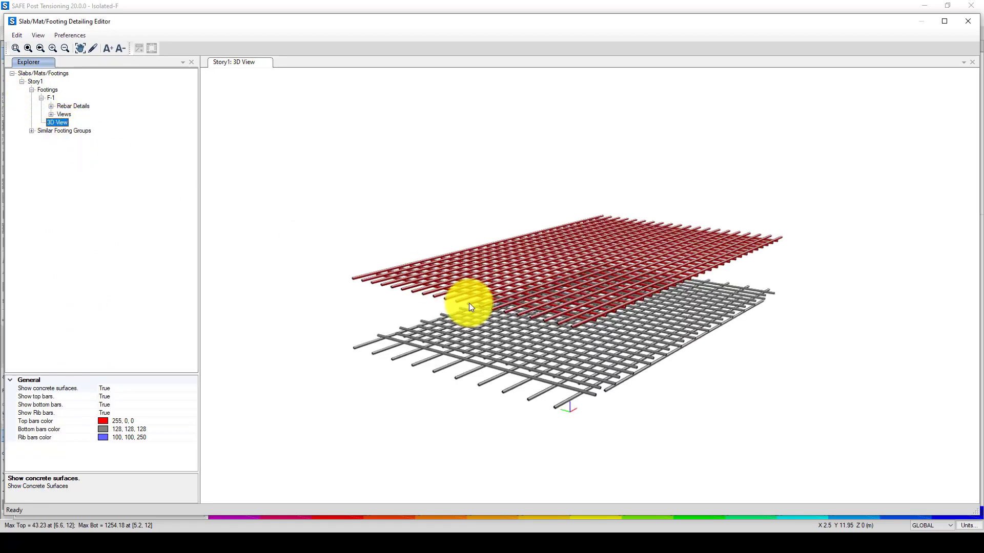
{"action": "left_click_drag", "start_coordinate": [594, 364], "coordinate": [434, 290]}
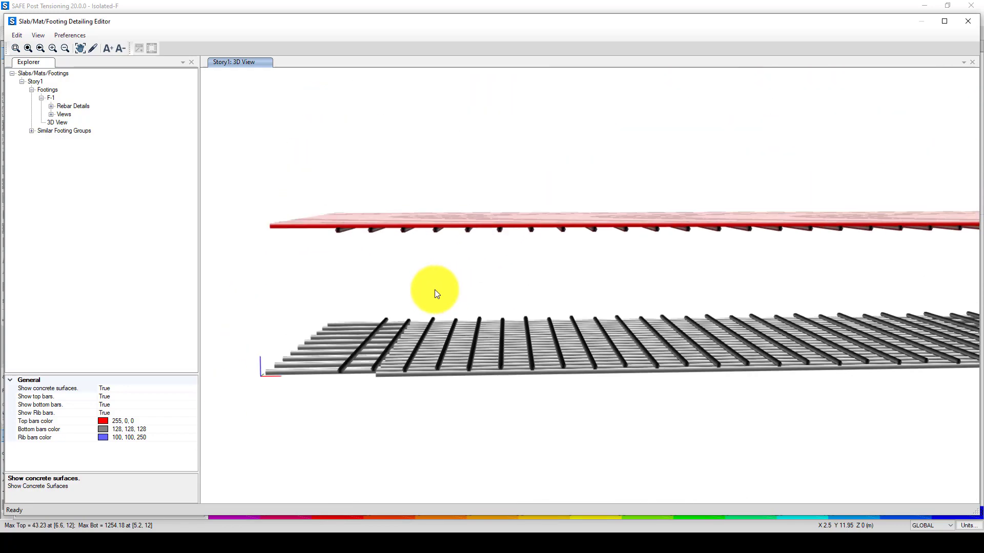
{"action": "left_click", "coordinate": [64, 115]}
{"action": "left_click", "coordinate": [51, 115]}
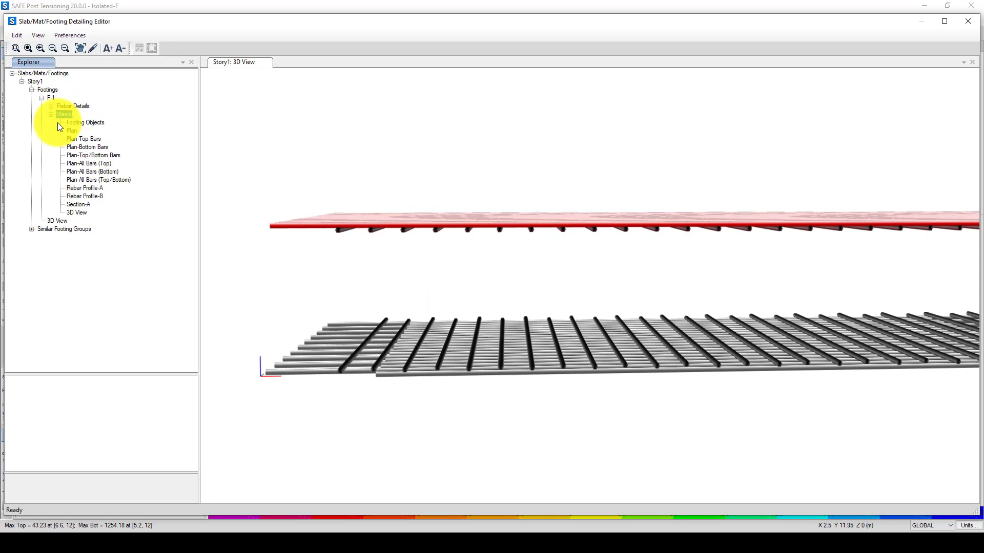
Step: Display footing F-1's Plan-All Bars (Top) drawing and zoom around it
{"action": "left_click", "coordinate": [76, 147]}
{"action": "left_click", "coordinate": [85, 163]}
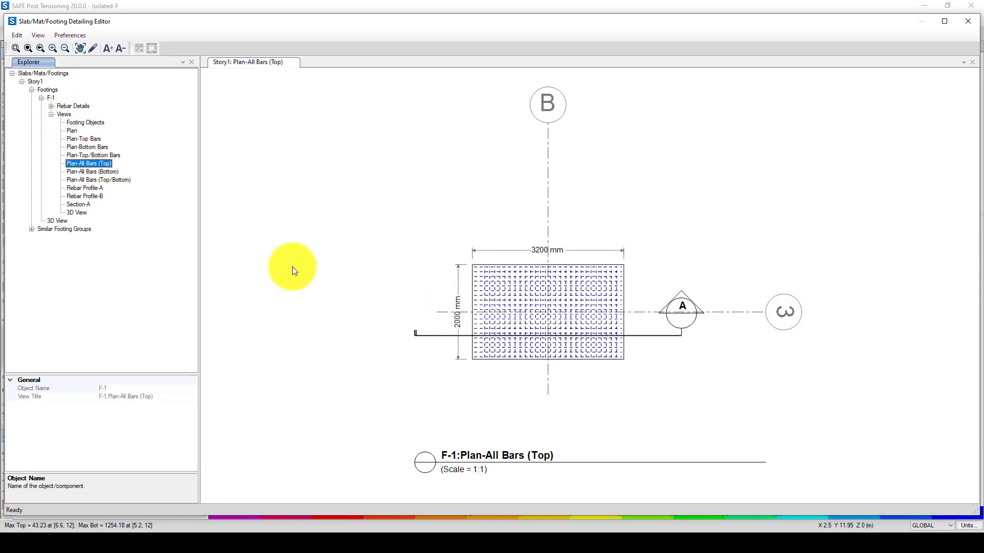
{"action": "scroll", "coordinate": [581, 328], "scroll_direction": "up", "scroll_amount": 3}
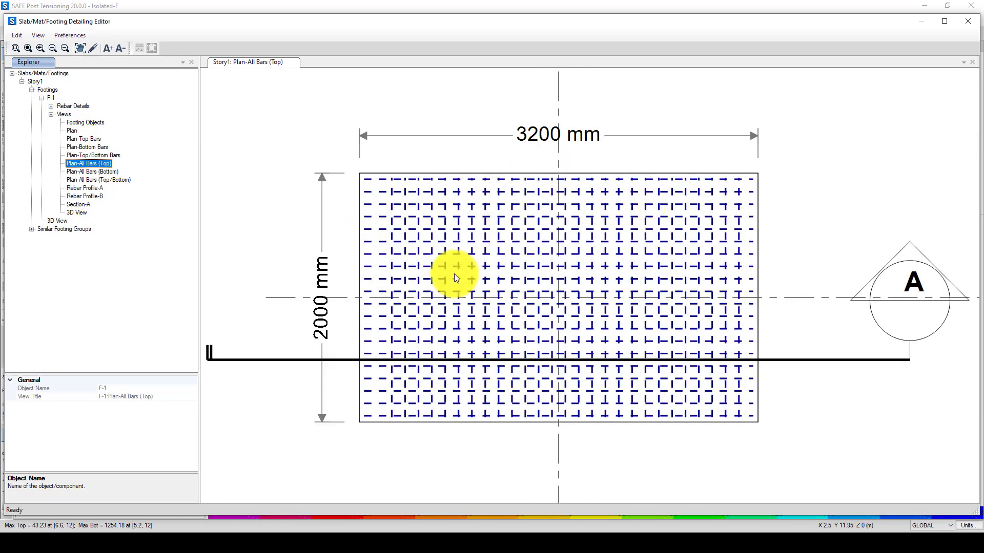
{"action": "scroll", "coordinate": [455, 277], "scroll_direction": "down", "scroll_amount": 1}
{"action": "scroll", "coordinate": [476, 324], "scroll_direction": "up", "scroll_amount": 1}
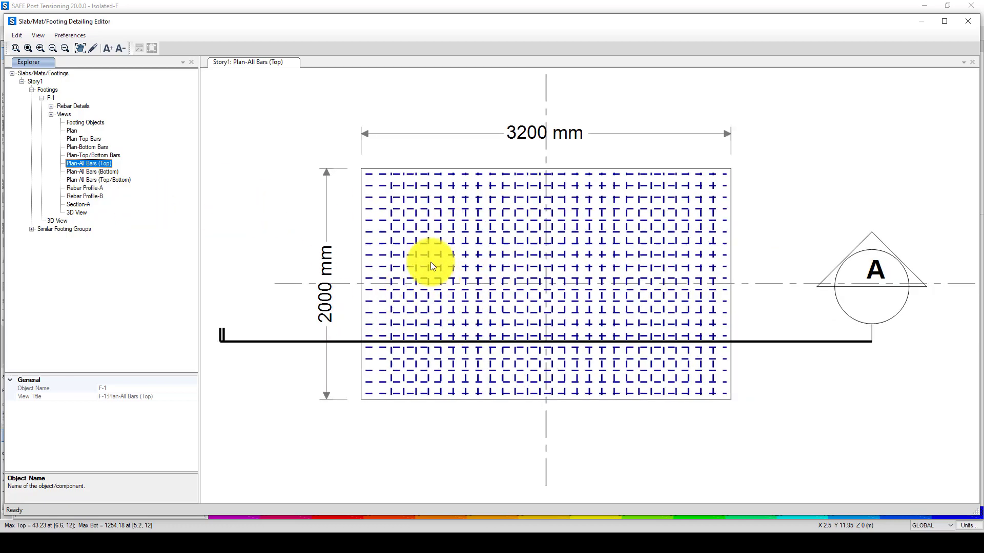
{"action": "scroll", "coordinate": [389, 268], "scroll_direction": "down", "scroll_amount": 1}
{"action": "scroll", "coordinate": [438, 296], "scroll_direction": "down", "scroll_amount": 2}
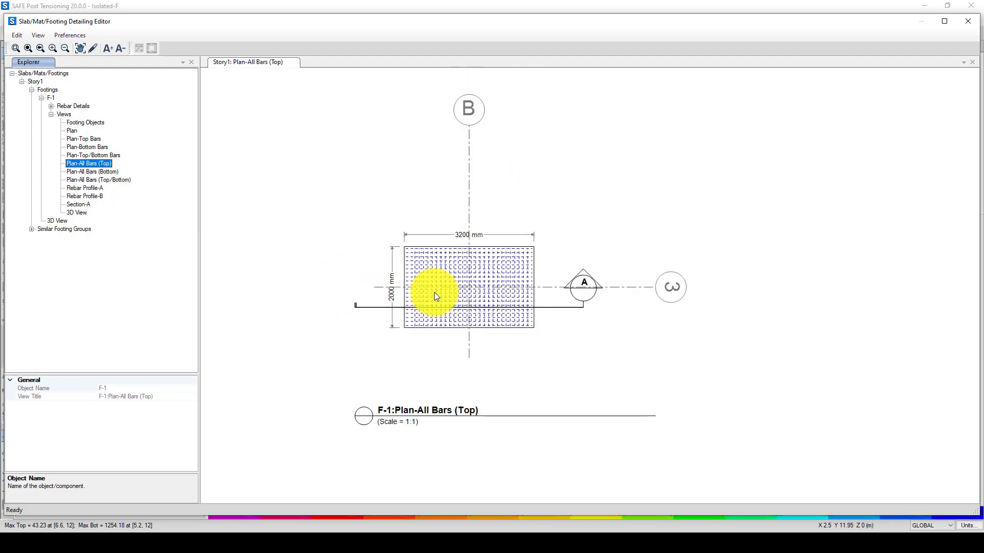
{"action": "scroll", "coordinate": [426, 282], "scroll_direction": "up", "scroll_amount": 1}
{"action": "scroll", "coordinate": [445, 314], "scroll_direction": "up", "scroll_amount": 1}
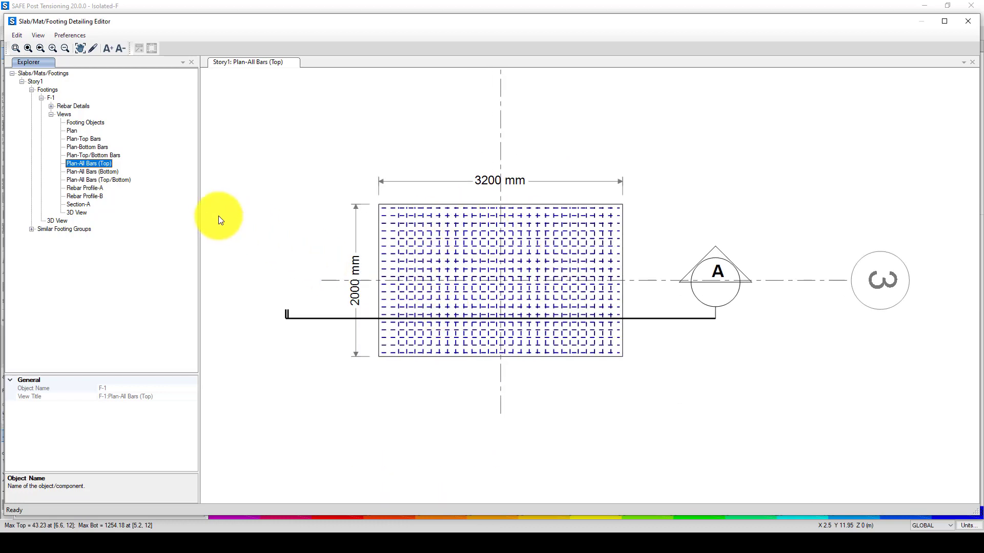
Step: Review F-1's Section-A drawing, checking the 3D view and Rebar Profile-B along the way
{"action": "left_click", "coordinate": [71, 205]}
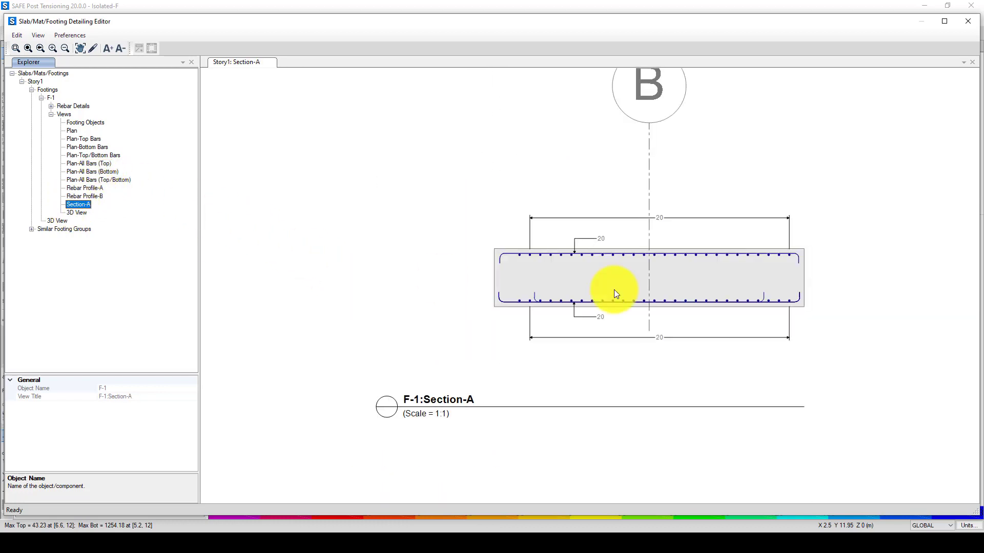
{"action": "scroll", "coordinate": [693, 270], "scroll_direction": "up", "scroll_amount": 2}
{"action": "scroll", "coordinate": [389, 263], "scroll_direction": "down", "scroll_amount": 2}
{"action": "scroll", "coordinate": [466, 258], "scroll_direction": "up", "scroll_amount": 2}
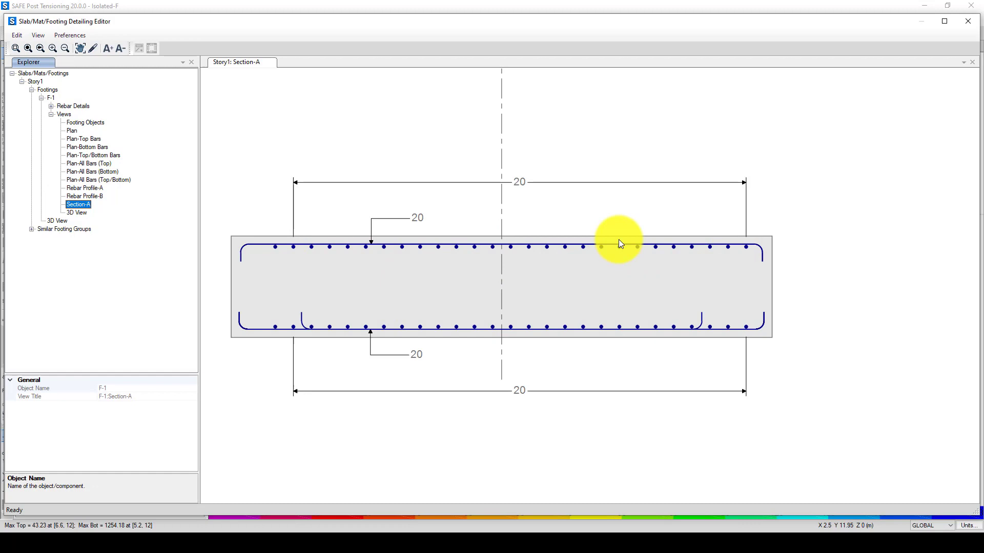
{"action": "scroll", "coordinate": [334, 278], "scroll_direction": "down", "scroll_amount": 1}
{"action": "scroll", "coordinate": [379, 323], "scroll_direction": "up", "scroll_amount": 1}
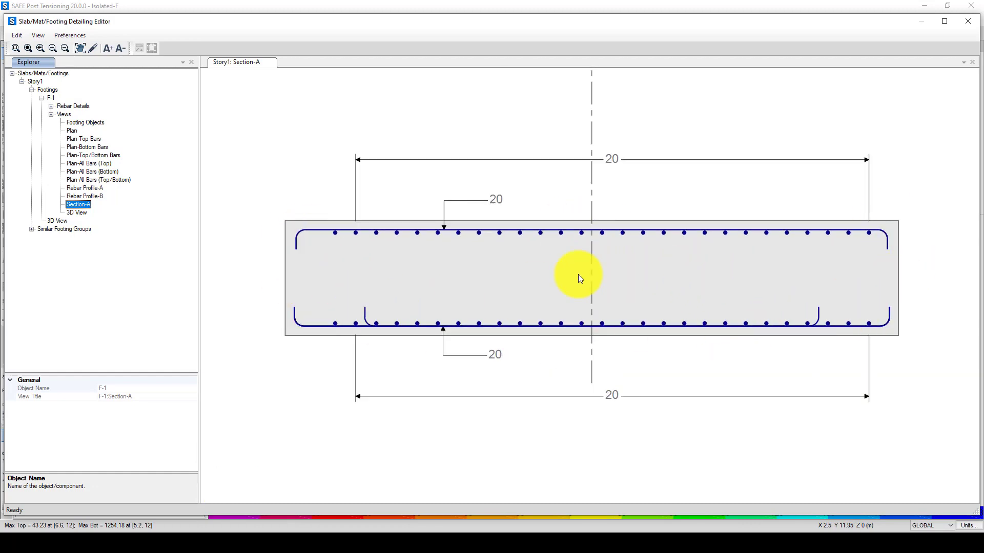
{"action": "left_click", "coordinate": [81, 212]}
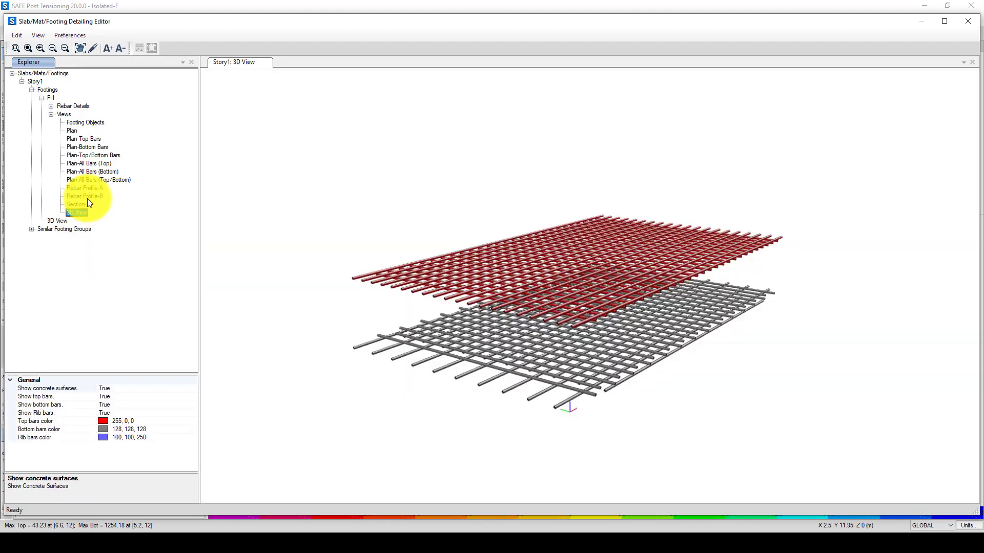
{"action": "left_click", "coordinate": [88, 197]}
{"action": "left_click", "coordinate": [78, 204]}
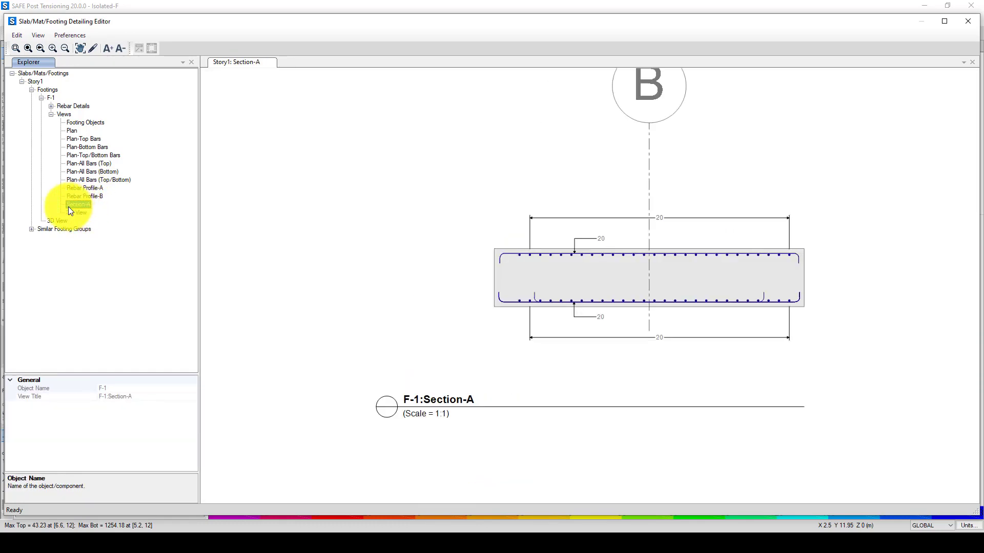
Step: Compare the bottom and top bar plans, then show the FG-1 similar footing group plan
{"action": "left_click", "coordinate": [85, 172]}
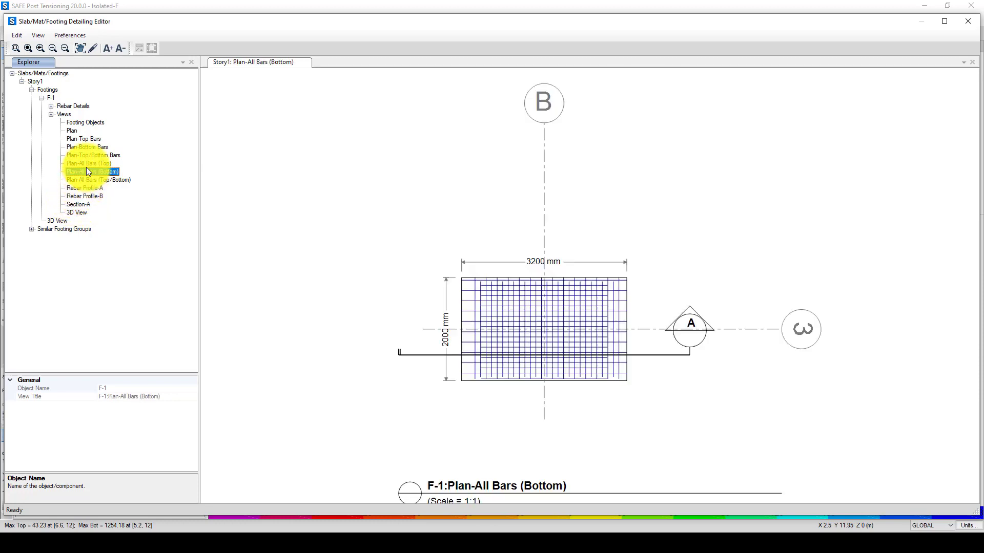
{"action": "left_click", "coordinate": [99, 164]}
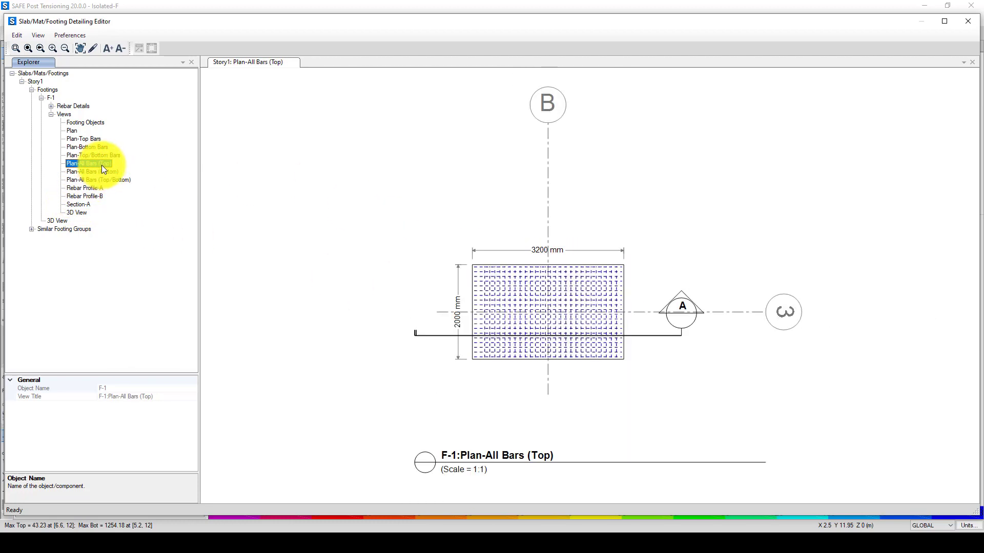
{"action": "left_click", "coordinate": [31, 229]}
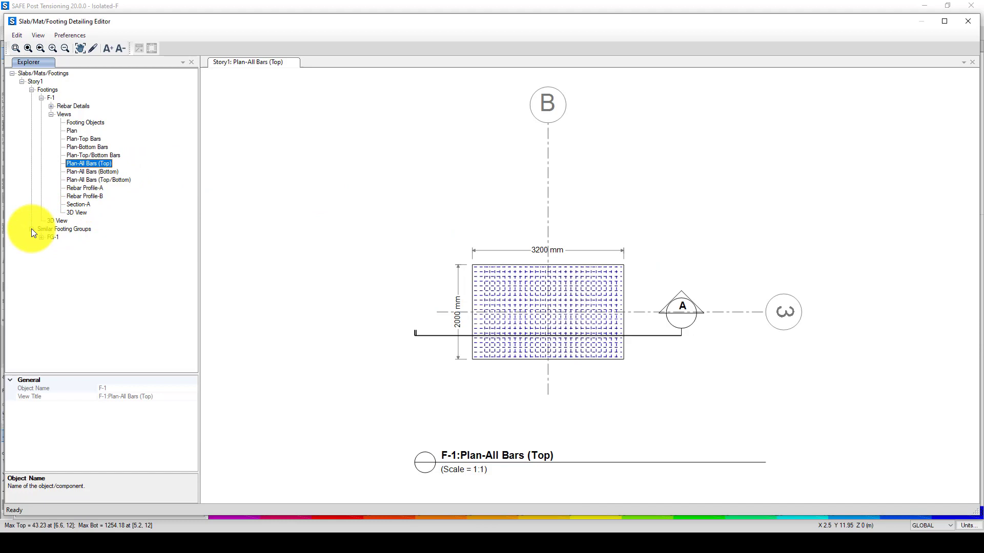
{"action": "left_click", "coordinate": [52, 238]}
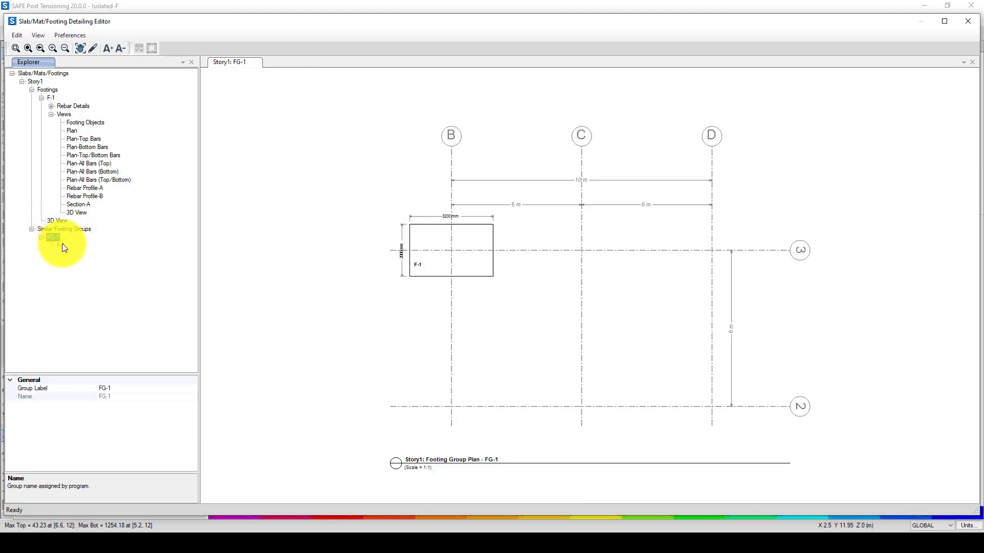
Step: Display footing F-1's Plan-All Bars (Bottom) drawing with its 3200 × 2000 mm mesh
{"action": "left_click", "coordinate": [92, 171]}
{"action": "scroll", "coordinate": [582, 336], "scroll_direction": "up", "scroll_amount": 3}
{"action": "scroll", "coordinate": [333, 288], "scroll_direction": "down", "scroll_amount": 1}
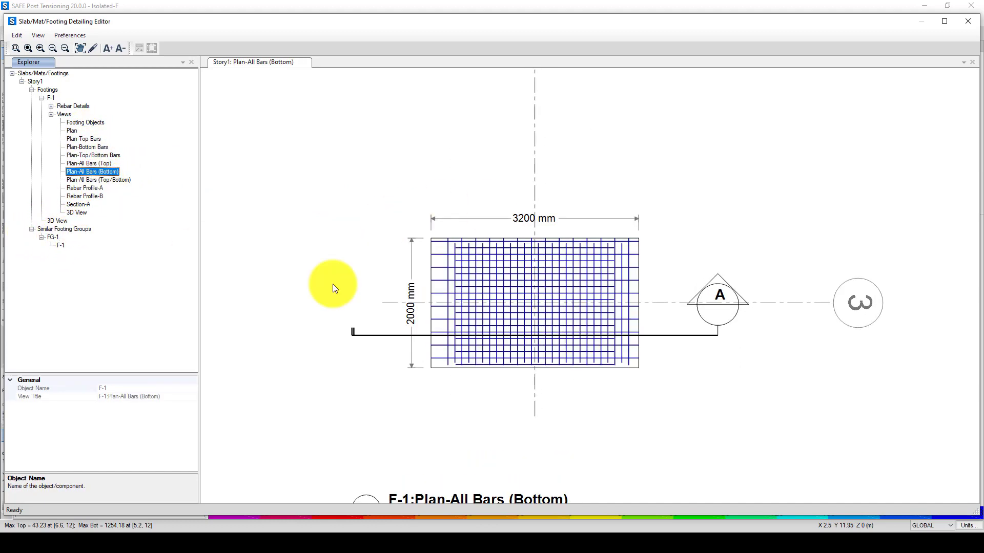
{"action": "scroll", "coordinate": [588, 348], "scroll_direction": "up", "scroll_amount": 1}
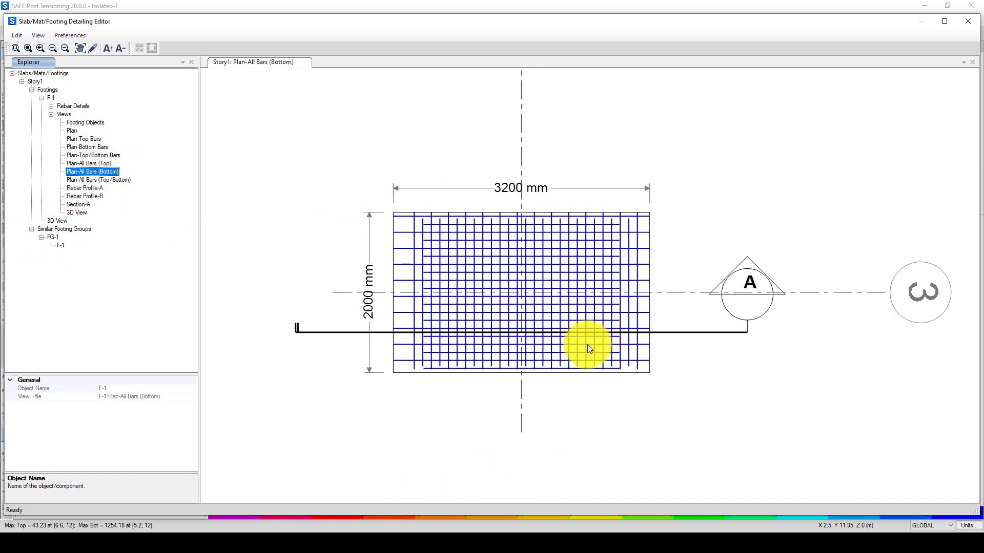
Step: Look over the editor's menus, close Preferences unchanged, and restore the detailing editor window
{"action": "left_click", "coordinate": [14, 35]}
{"action": "mouse_move", "coordinate": [39, 37]}
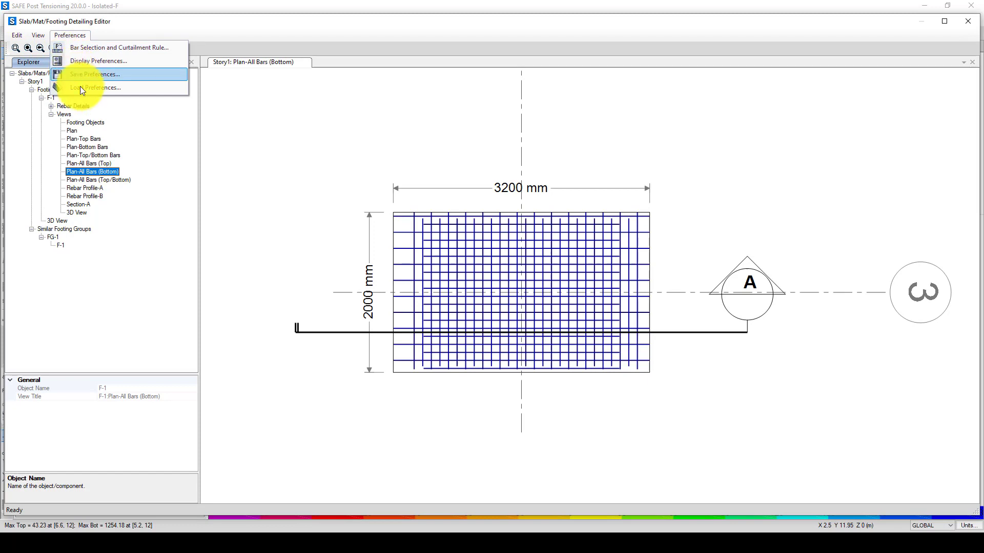
{"action": "left_click", "coordinate": [451, 266]}
{"action": "scroll", "coordinate": [491, 296], "scroll_direction": "up", "scroll_amount": 2}
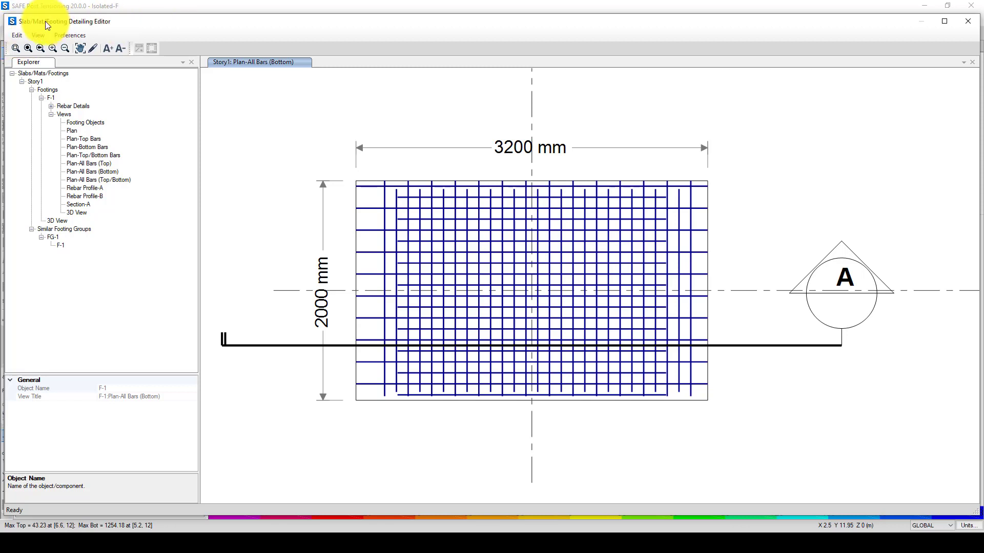
{"action": "double_click", "coordinate": [145, 27]}
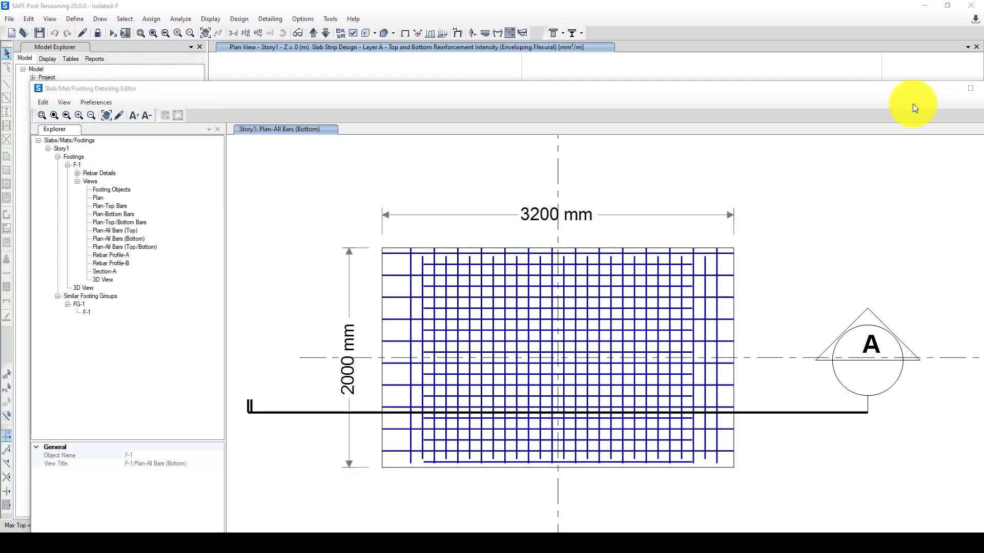
Step: Bring the main SAFE plan forward and review the File > Export formats without exporting
{"action": "left_click", "coordinate": [733, 74]}
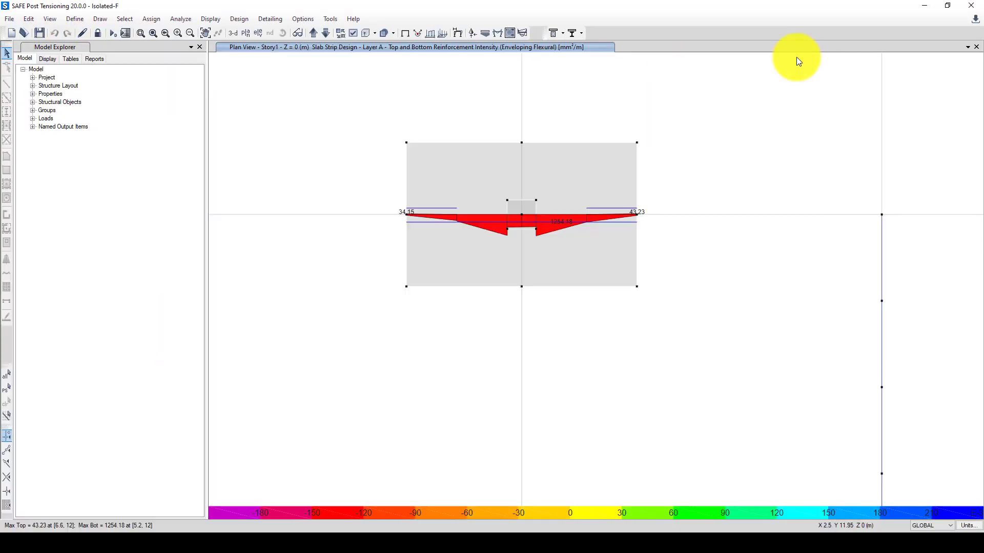
{"action": "left_click", "coordinate": [10, 19]}
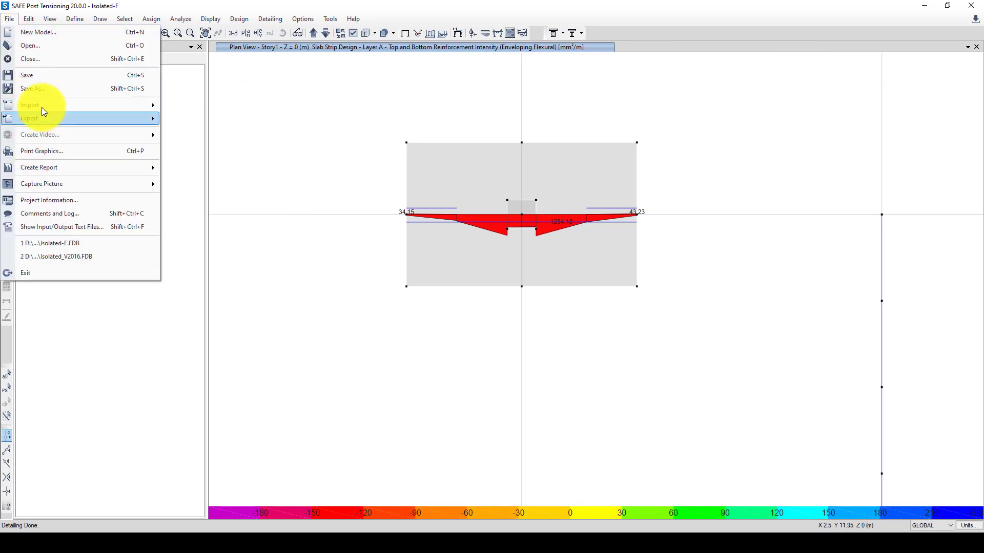
{"action": "mouse_move", "coordinate": [54, 117]}
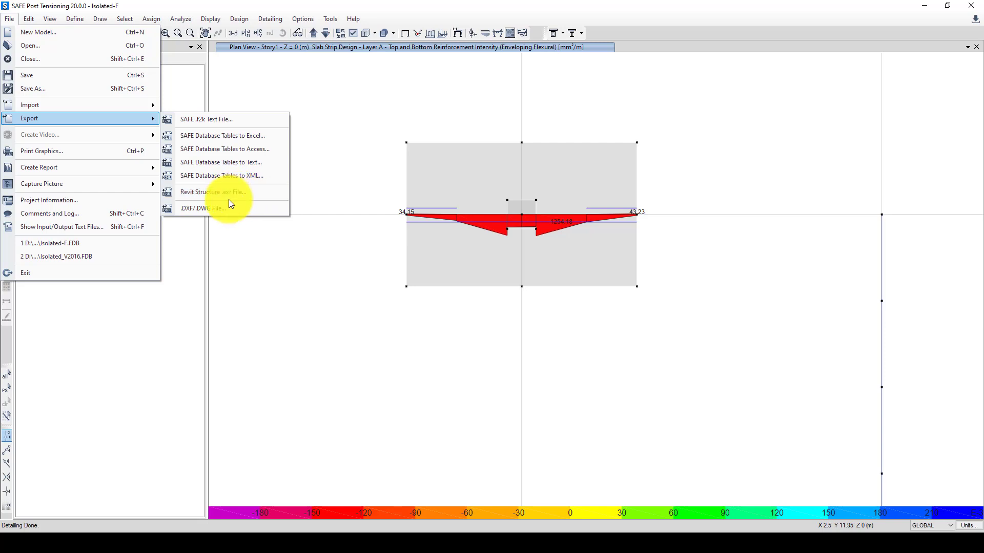
{"action": "left_click", "coordinate": [313, 261]}
{"action": "scroll", "coordinate": [528, 211], "scroll_direction": "up", "scroll_amount": 3}
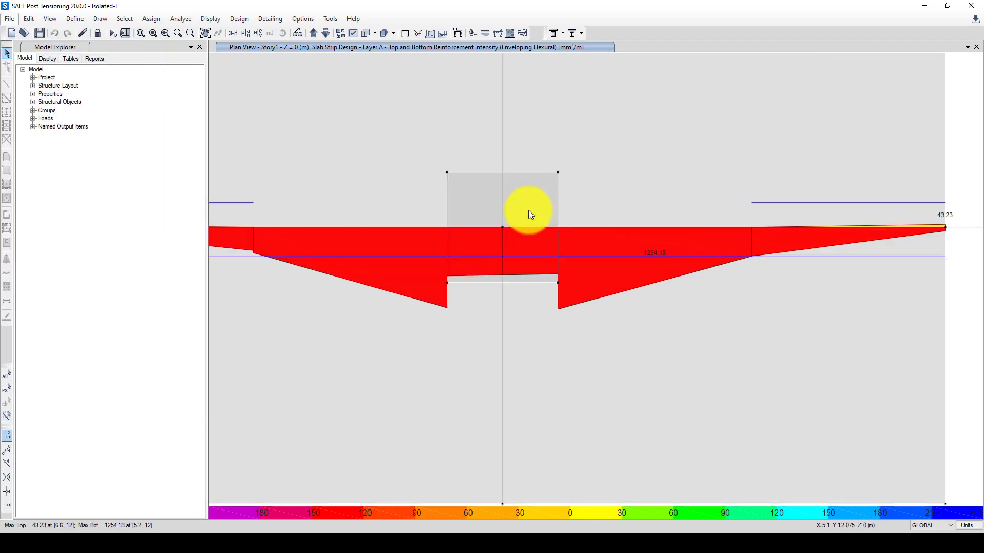
{"action": "scroll", "coordinate": [449, 213], "scroll_direction": "down", "scroll_amount": 3}
{"action": "scroll", "coordinate": [507, 208], "scroll_direction": "up", "scroll_amount": 2}
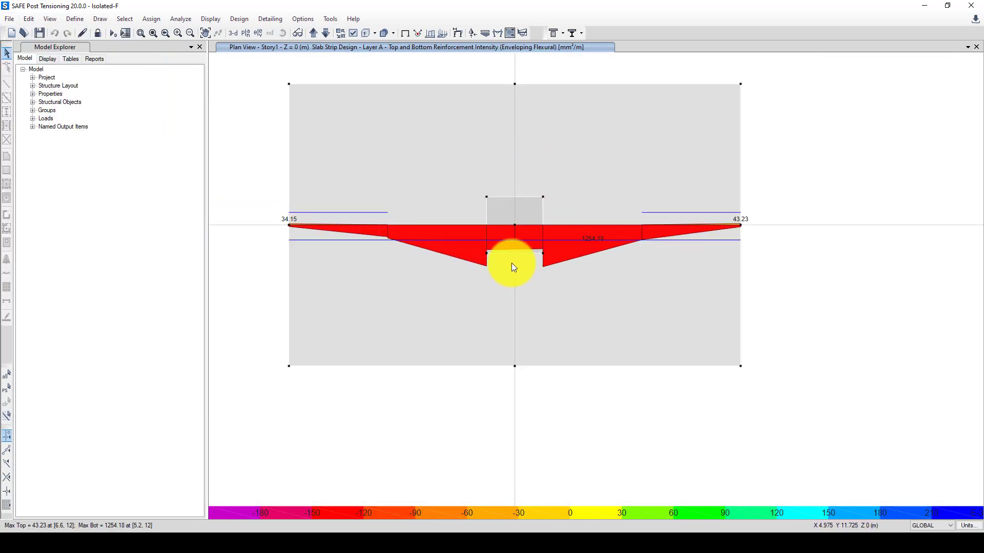